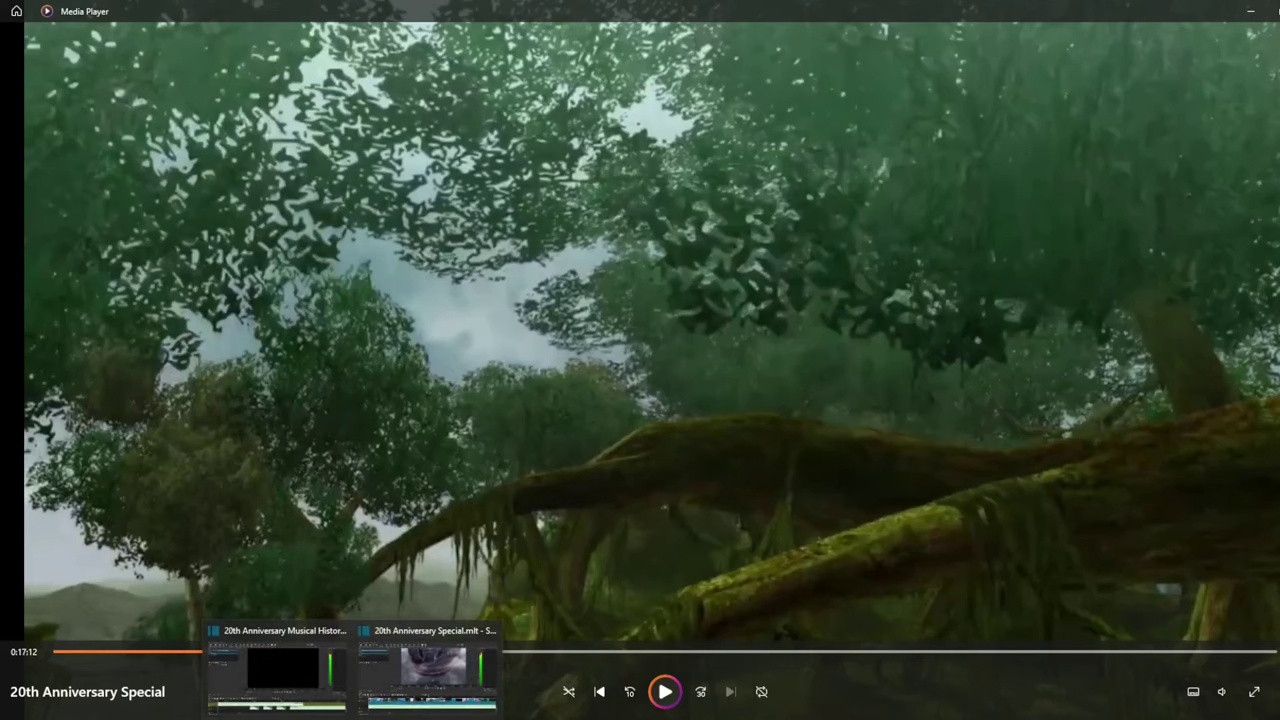
- Switch to the 20th Anniversary Musical History project and play the overlap from Tigrex FU Theme into Naragacuga FU Reverb around 00:17:05
{"action": "key", "text": "alt+Tab"}
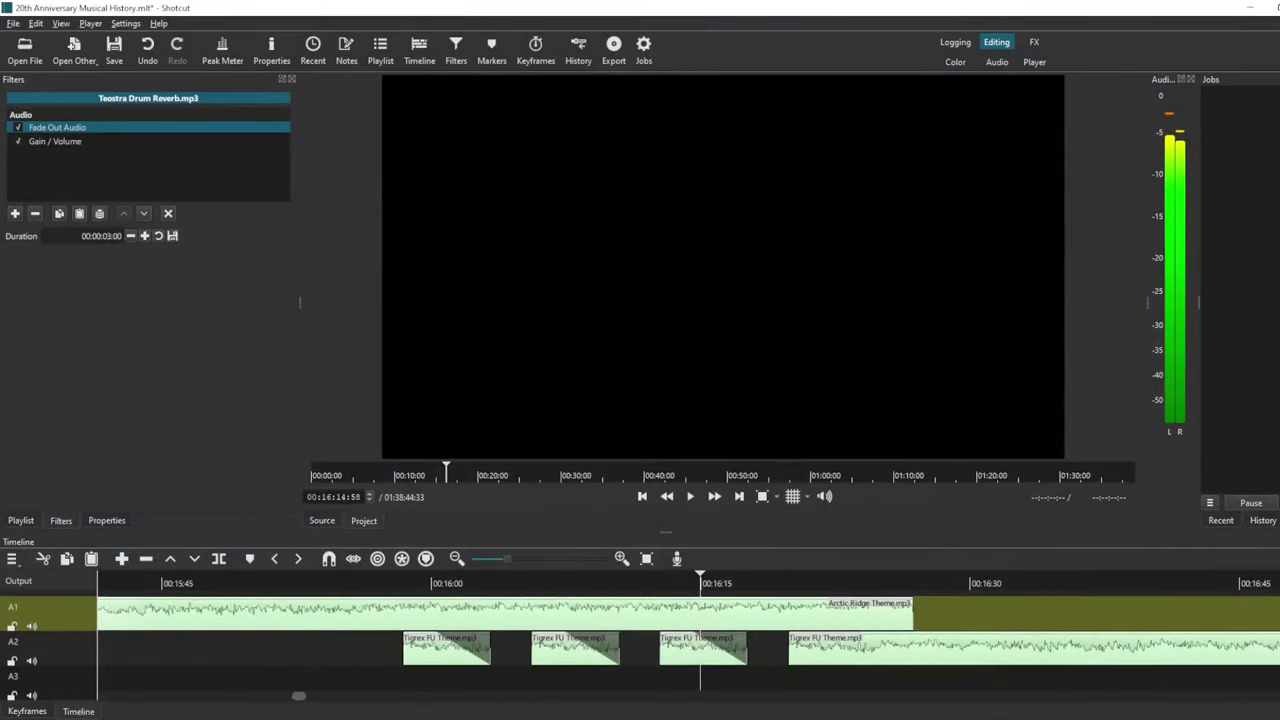
{"action": "scroll", "coordinate": [688, 630], "scroll_direction": "right", "scroll_amount": 10}
{"action": "left_click", "coordinate": [672, 583]}
{"action": "key", "text": "space"}
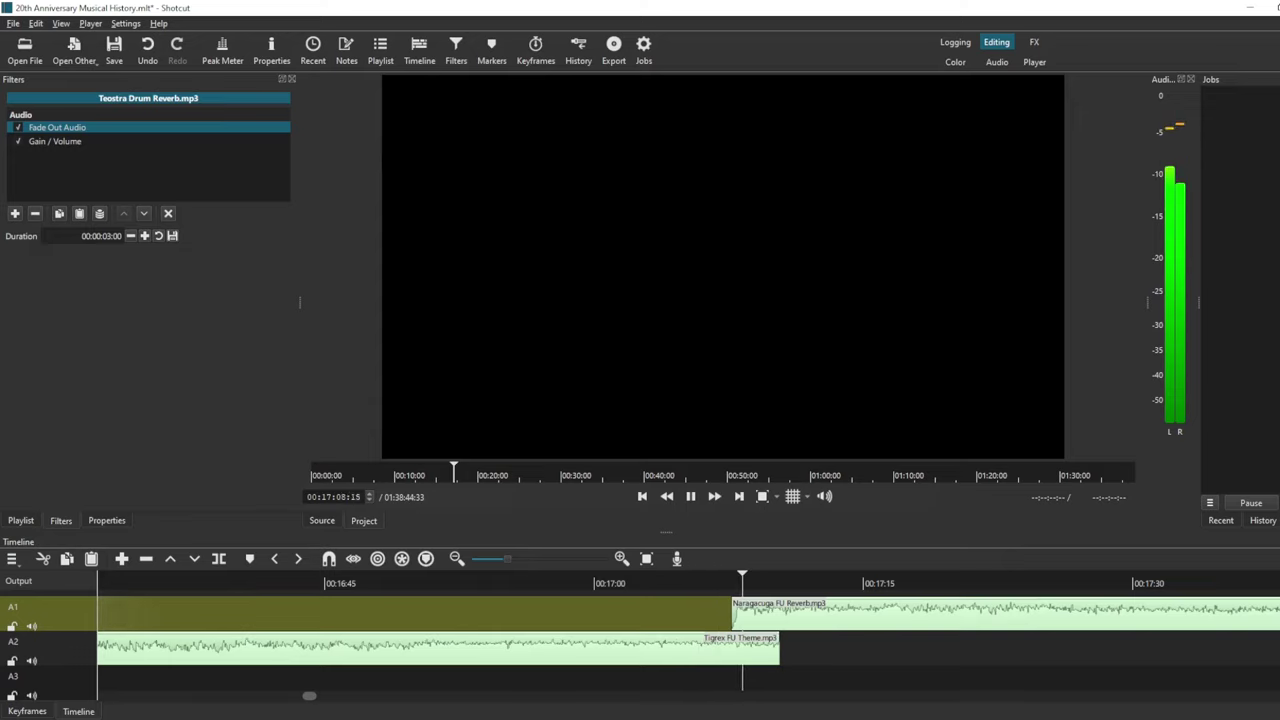
{"action": "left_click", "coordinate": [690, 496]}
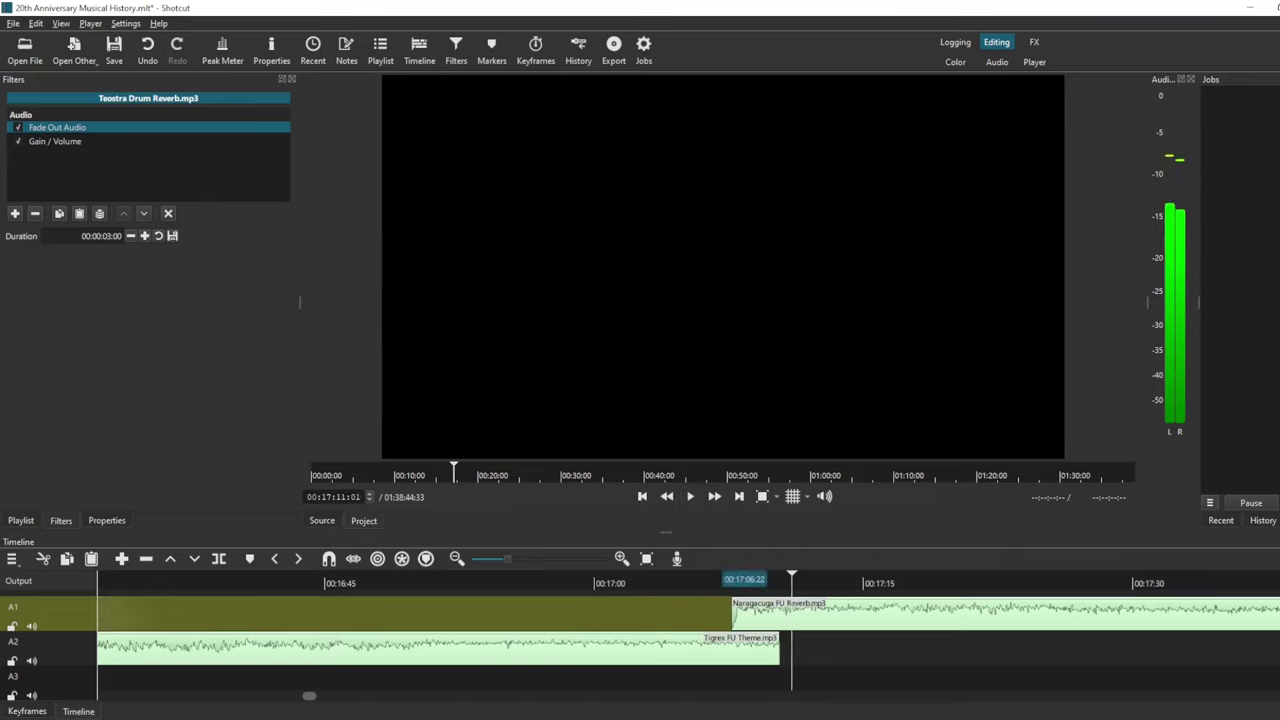
{"action": "left_click", "coordinate": [691, 580]}
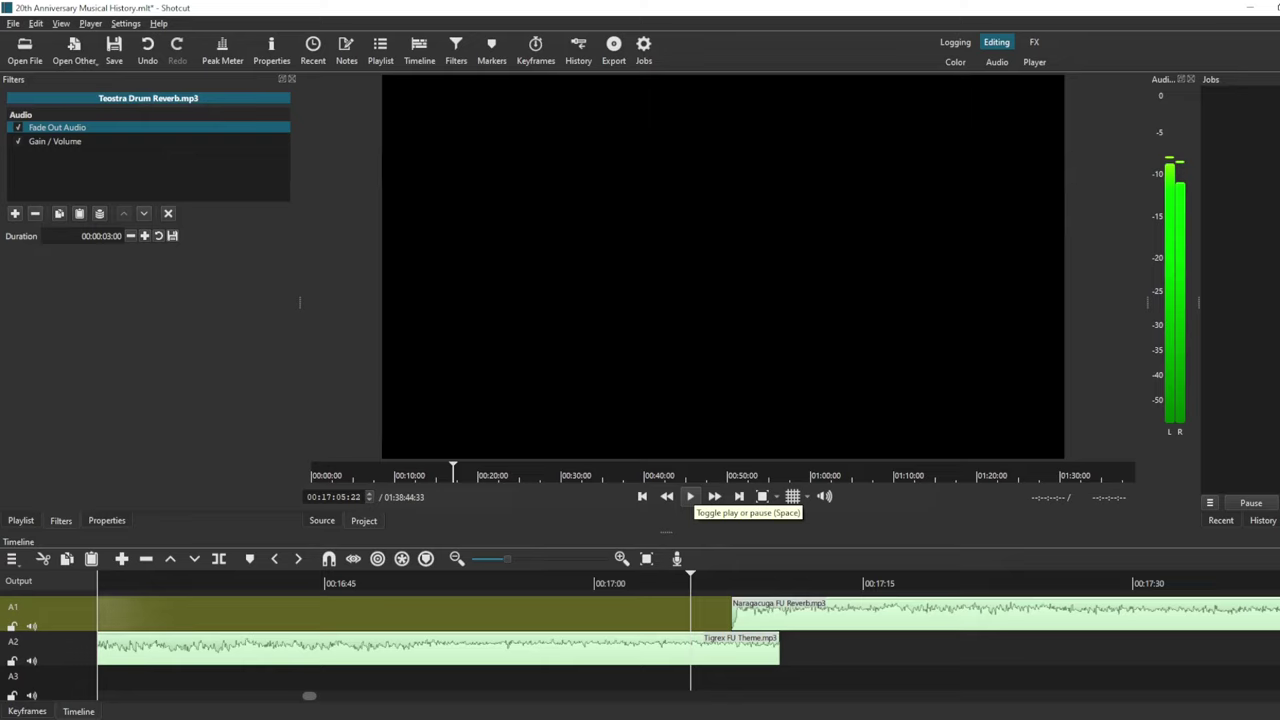
{"action": "left_click", "coordinate": [690, 496]}
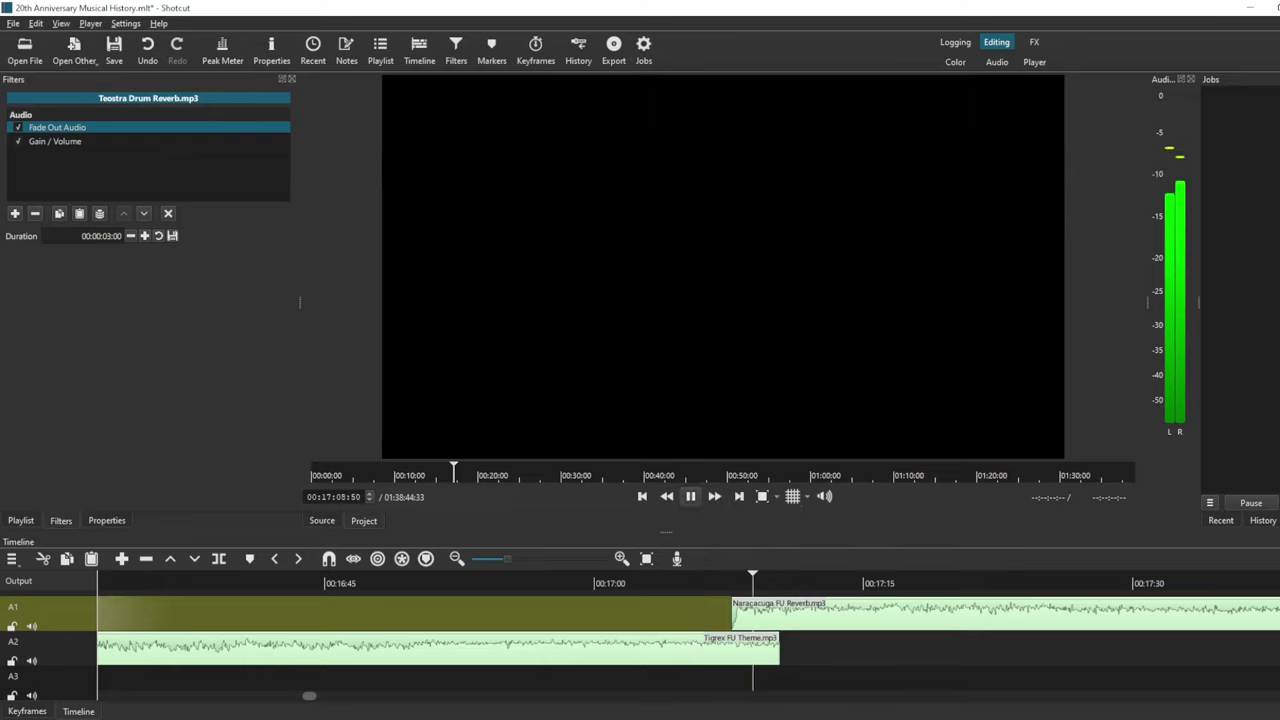
{"action": "key", "text": "space"}
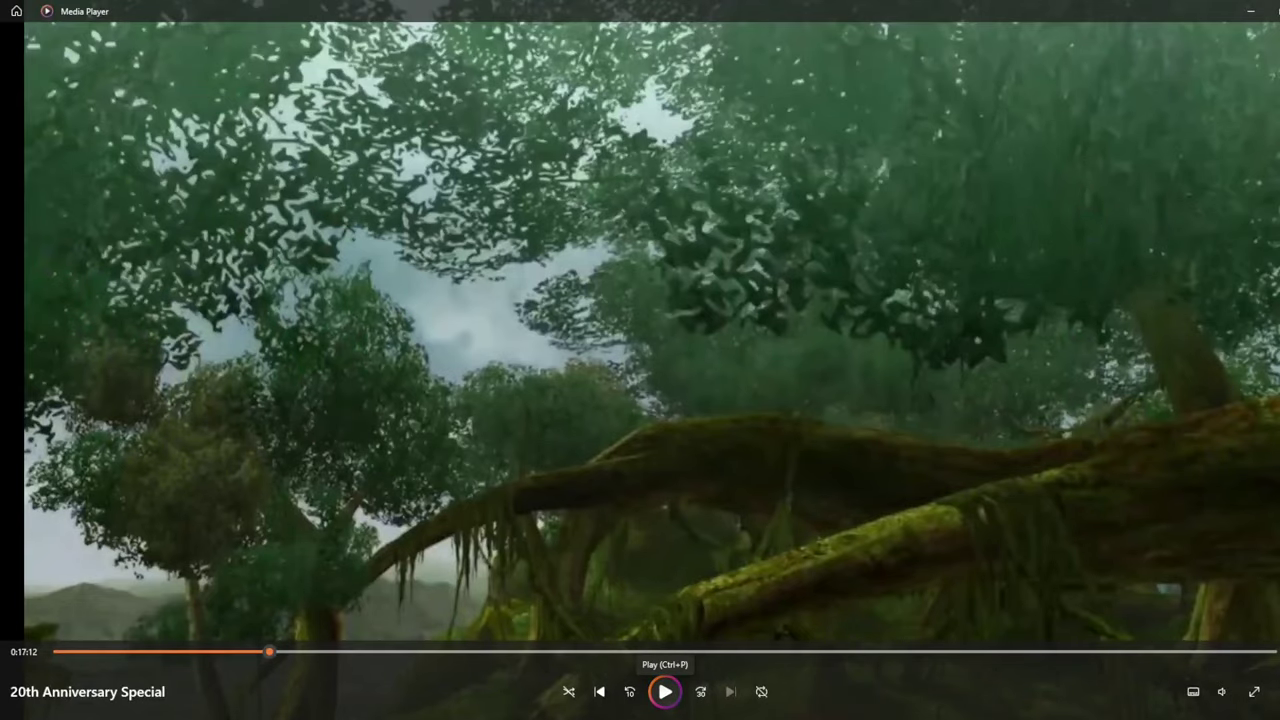
- Play the exported 20th Anniversary Special in Media Player from 0:17:12 to 0:18:37
{"action": "left_click", "coordinate": [665, 691]}
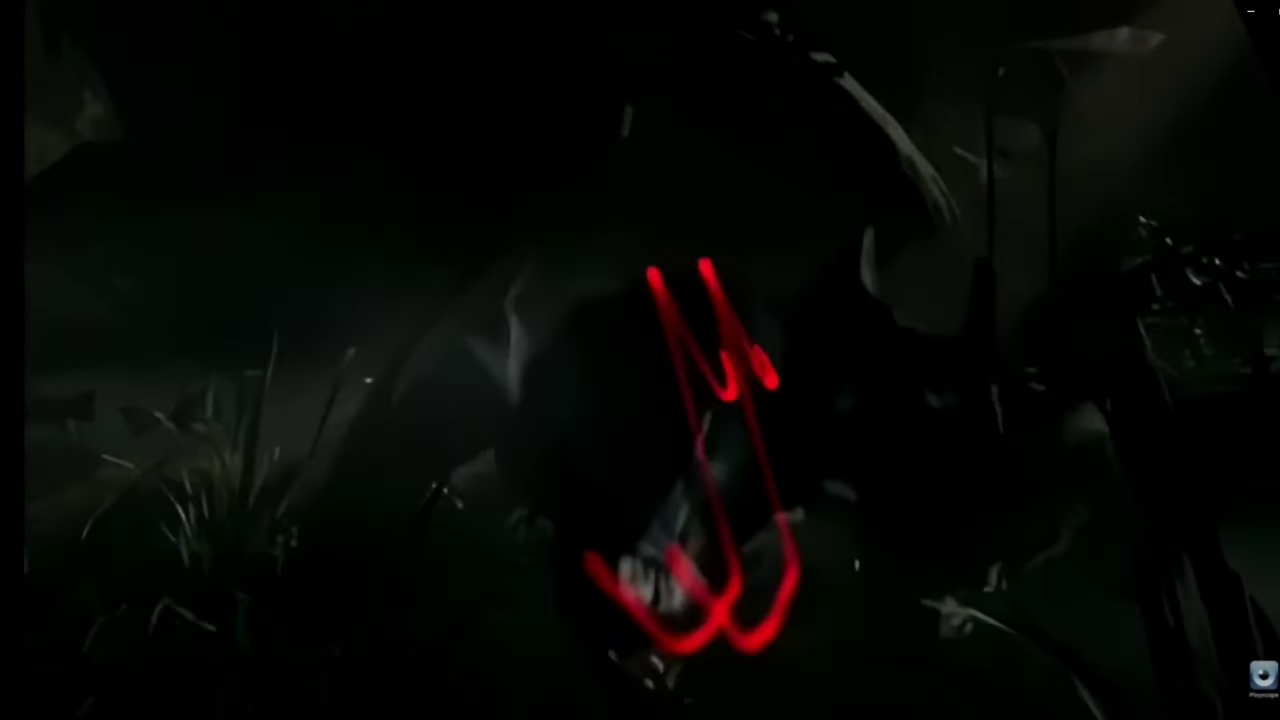
{"action": "key", "text": "space"}
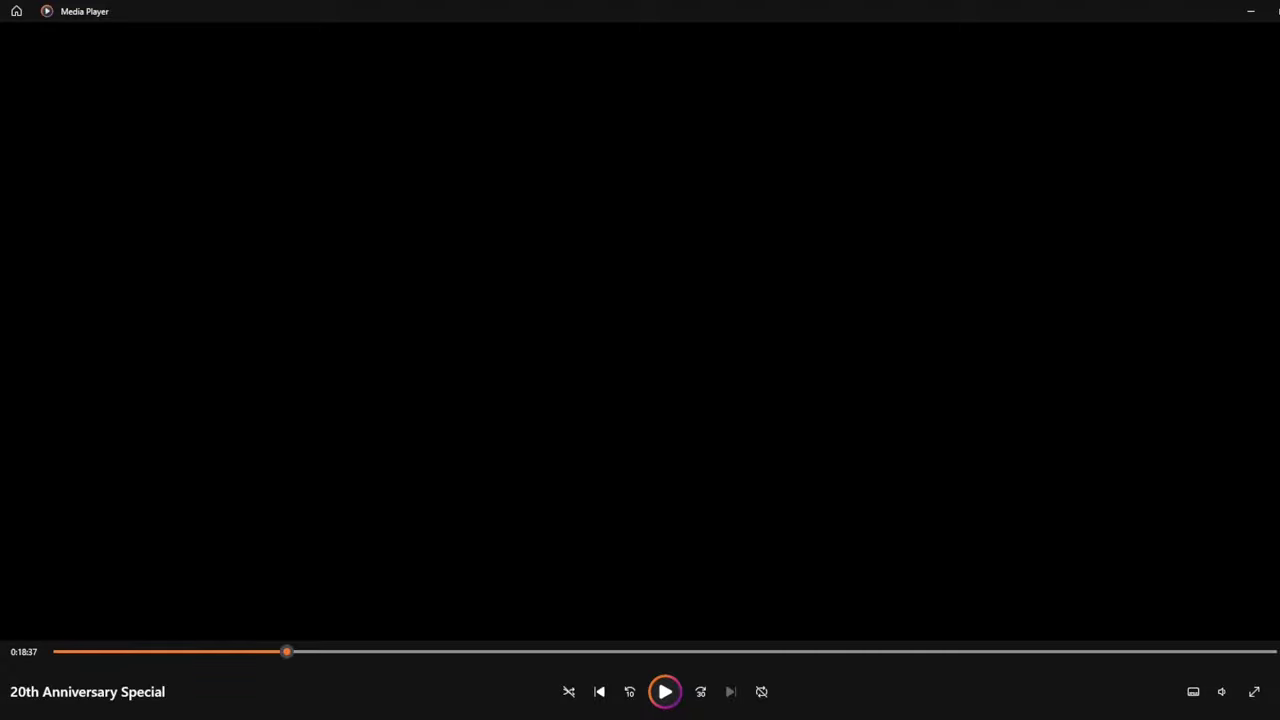
- Return to the Musical History project and play the transition from Naragacuga FU Reverb to Tri Proof of a Hero from 00:18:32
{"action": "mouse_move", "coordinate": [353, 716]}
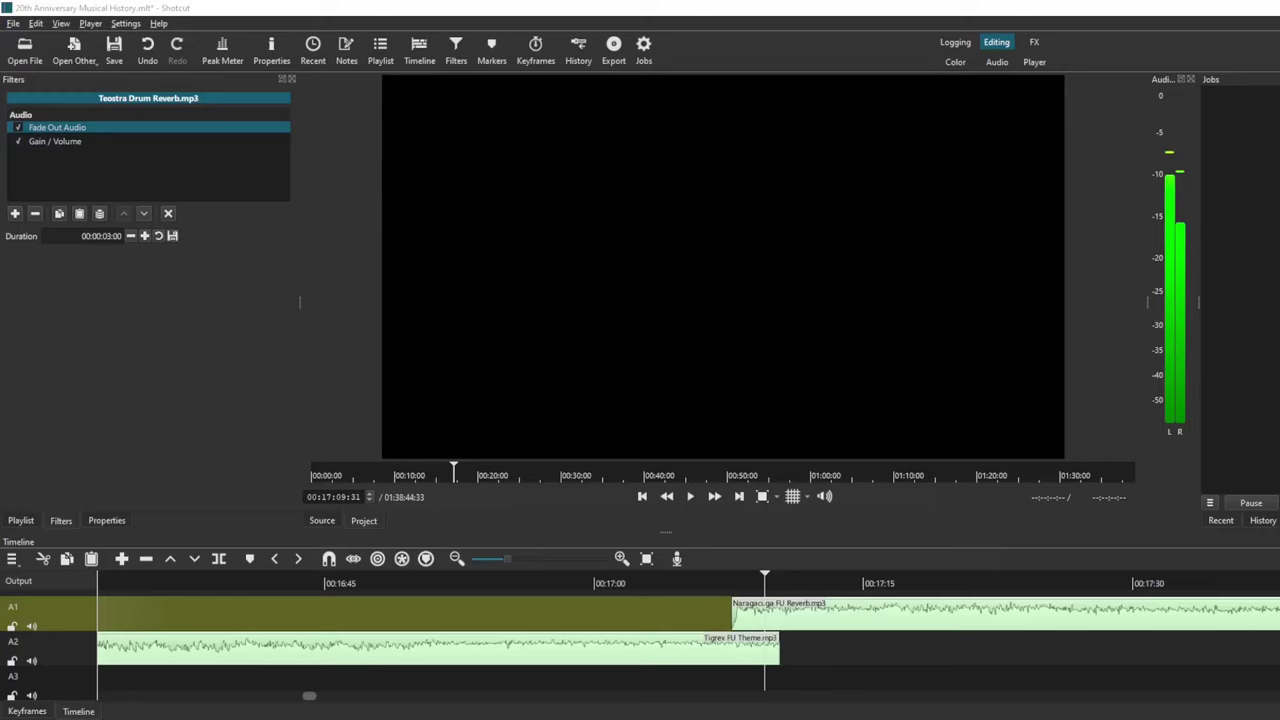
{"action": "left_click", "coordinate": [278, 668]}
{"action": "scroll", "coordinate": [640, 620], "scroll_direction": "right", "scroll_amount": 10}
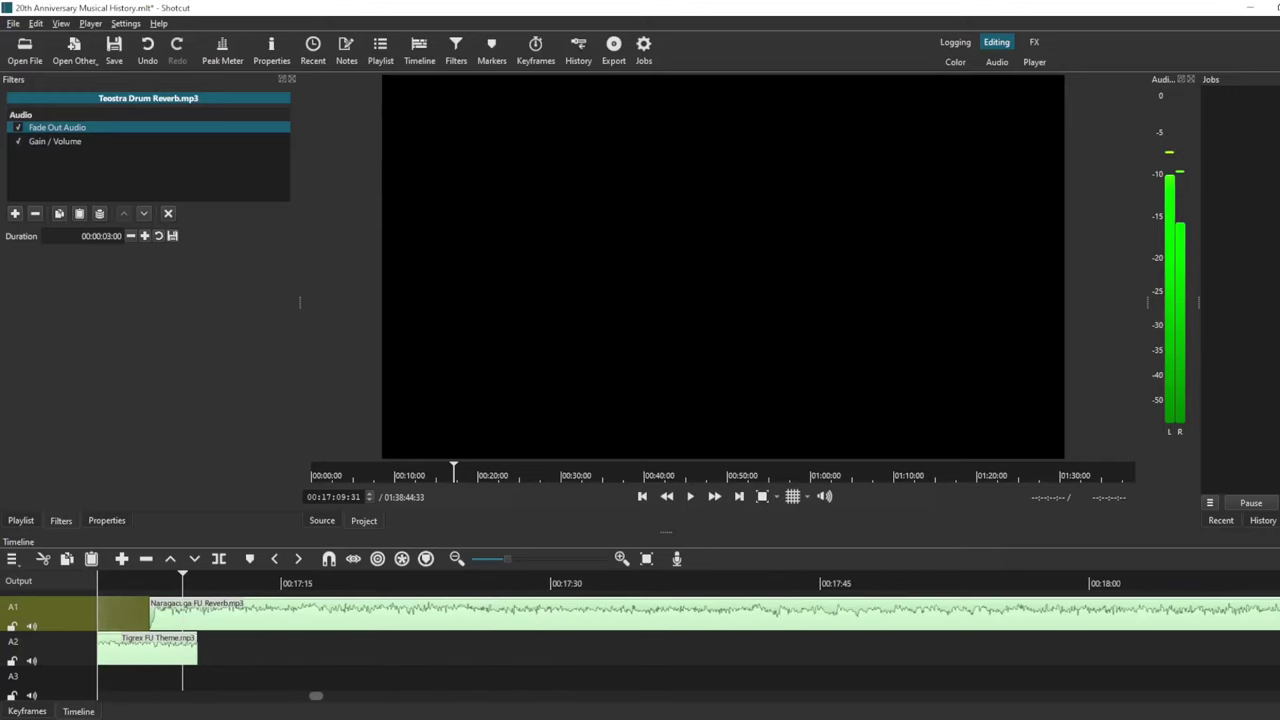
{"action": "left_click", "coordinate": [589, 583]}
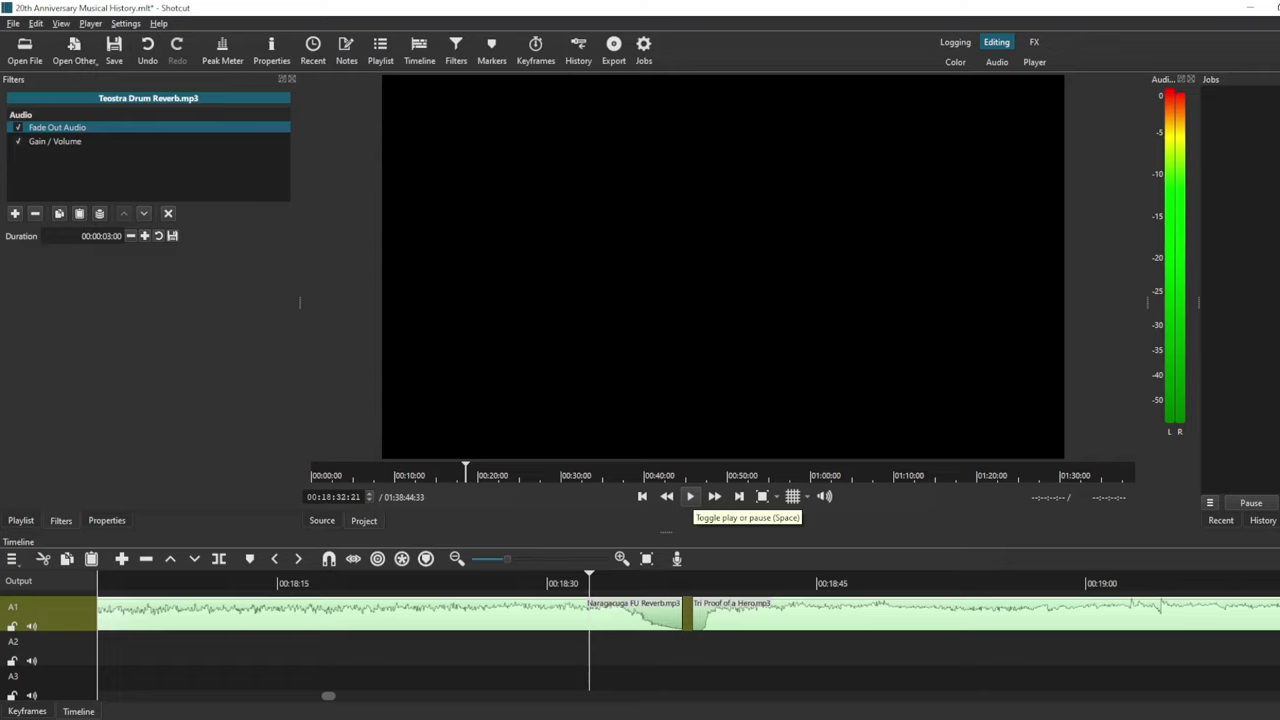
{"action": "left_click", "coordinate": [690, 496]}
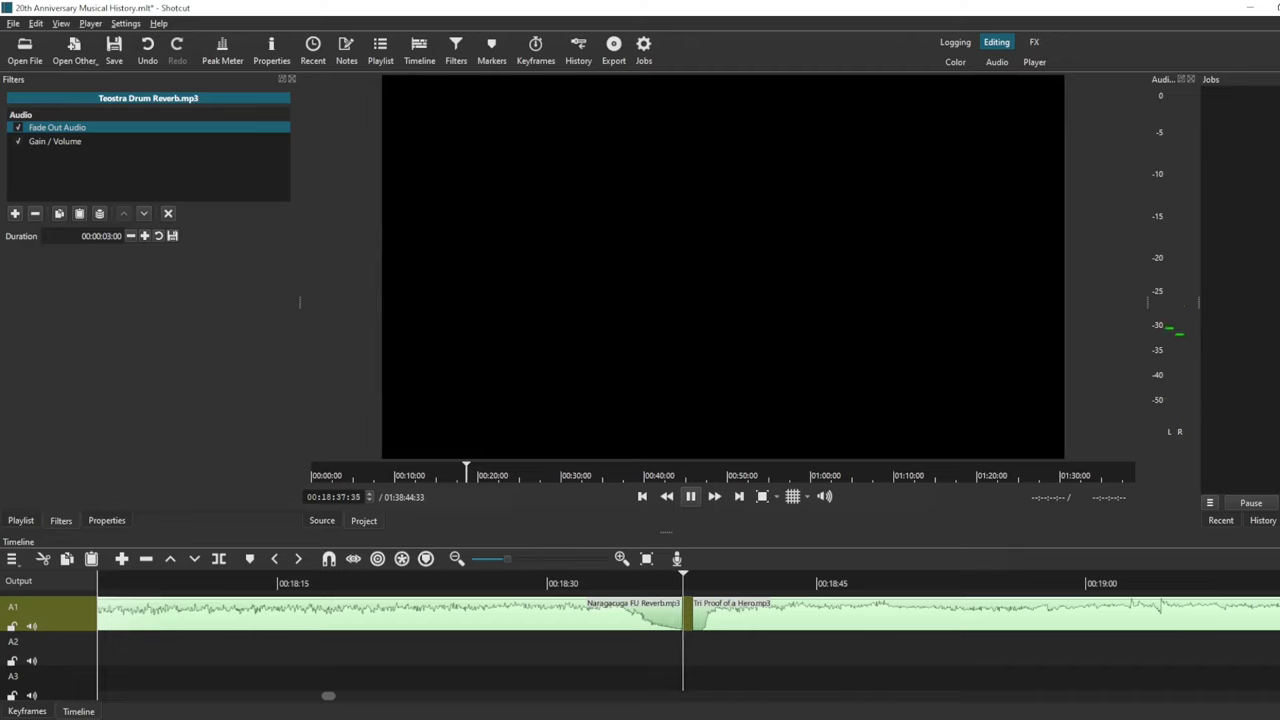
{"action": "left_click", "coordinate": [690, 496]}
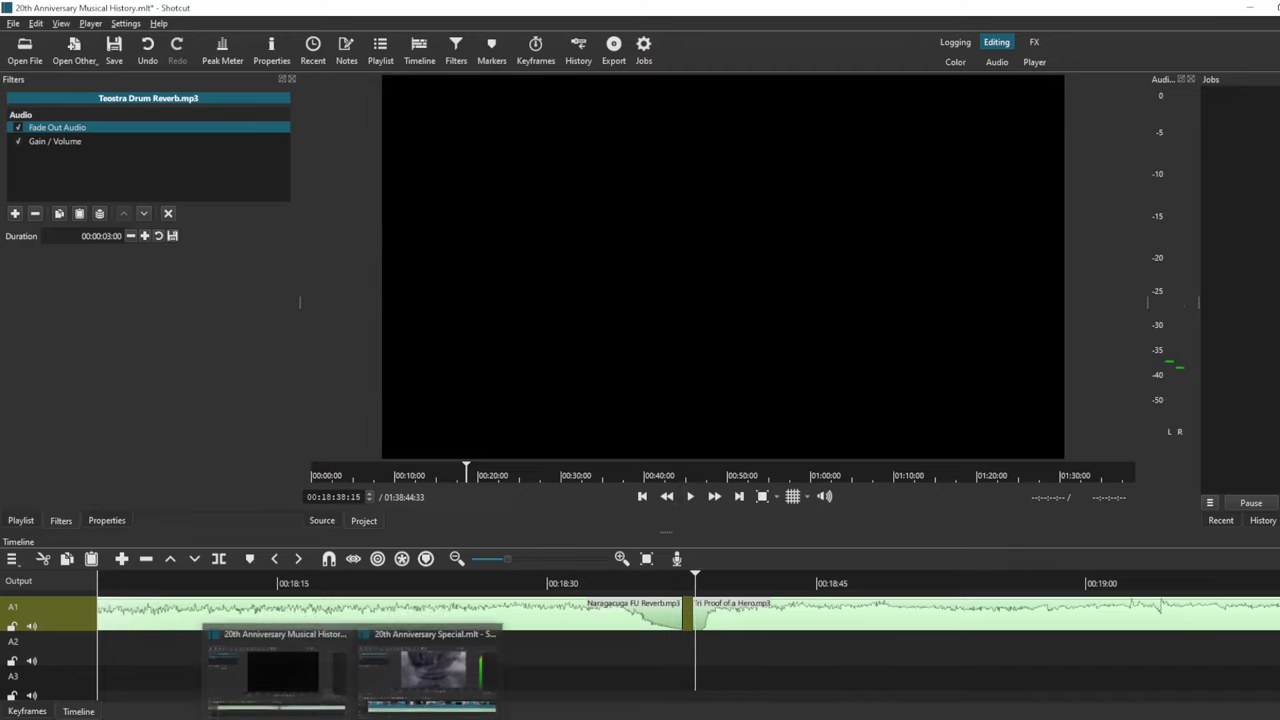
- Switch to the 20th Anniversary Special project and play the Monster Hunter Tri intro clip from its start at 00:18:39
{"action": "left_click", "coordinate": [429, 671]}
{"action": "scroll", "coordinate": [690, 585], "scroll_direction": "right", "scroll_amount": 4}
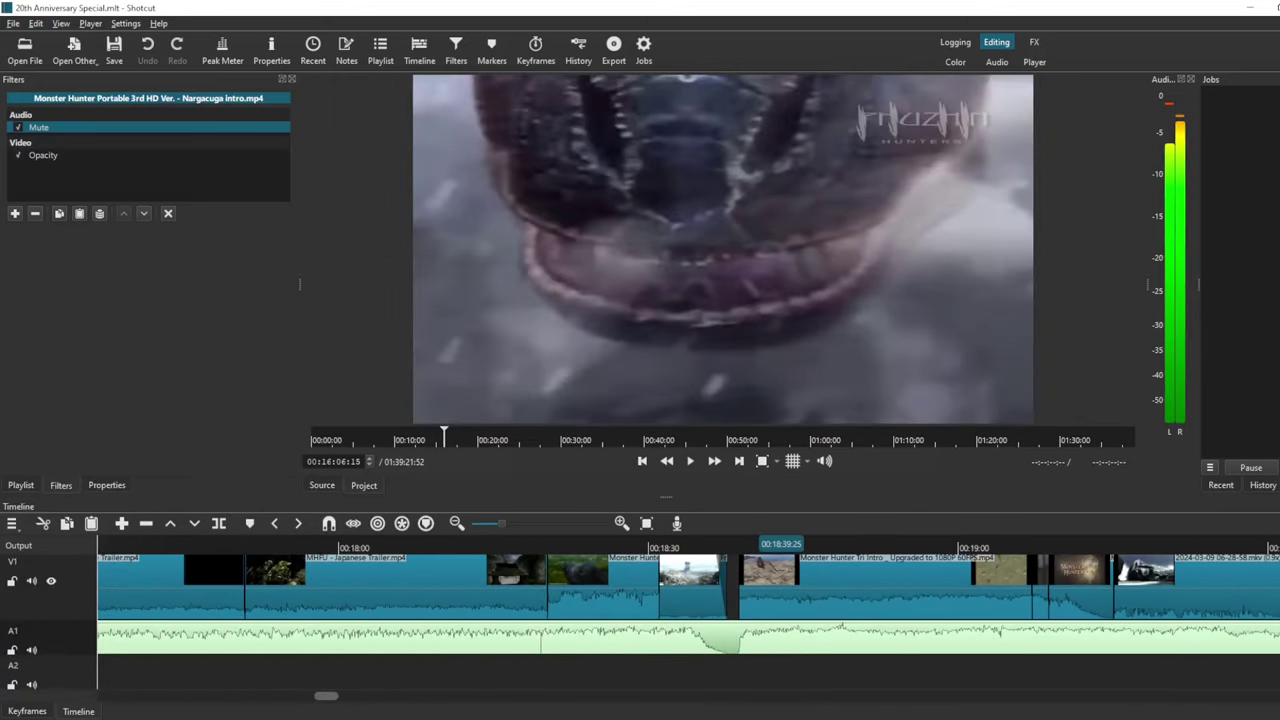
{"action": "left_click", "coordinate": [740, 546]}
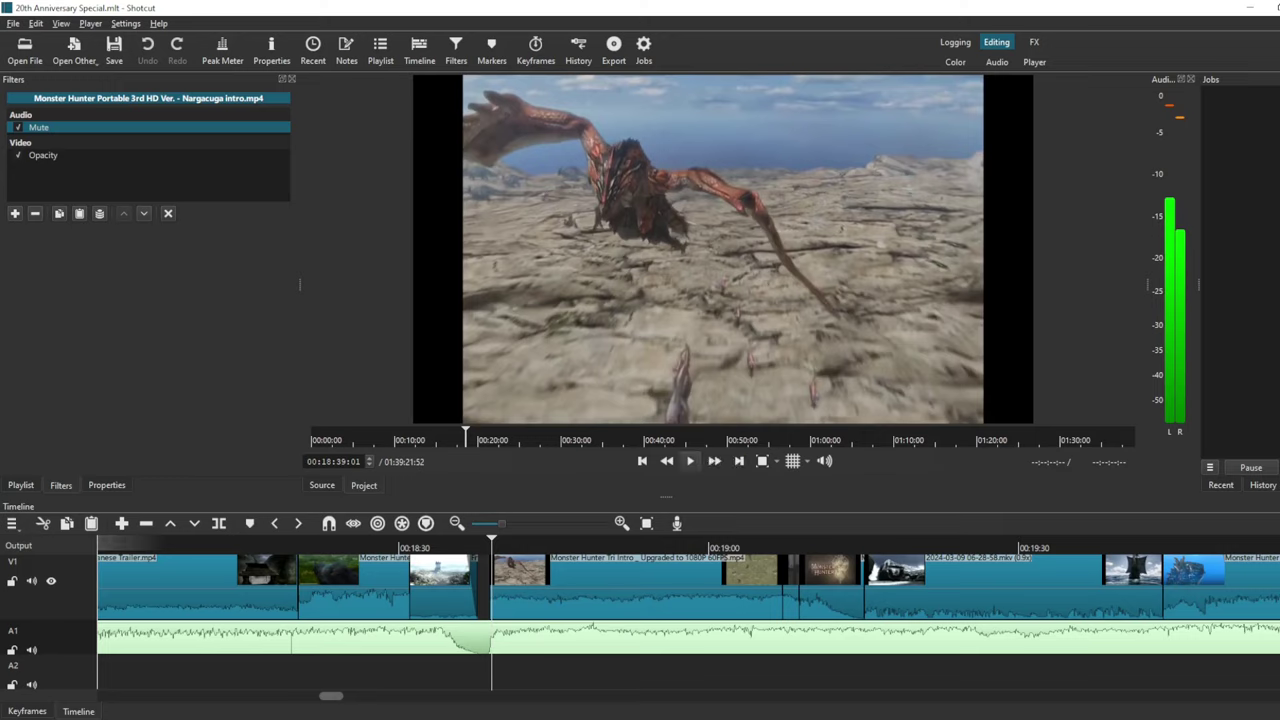
{"action": "left_click", "coordinate": [689, 461]}
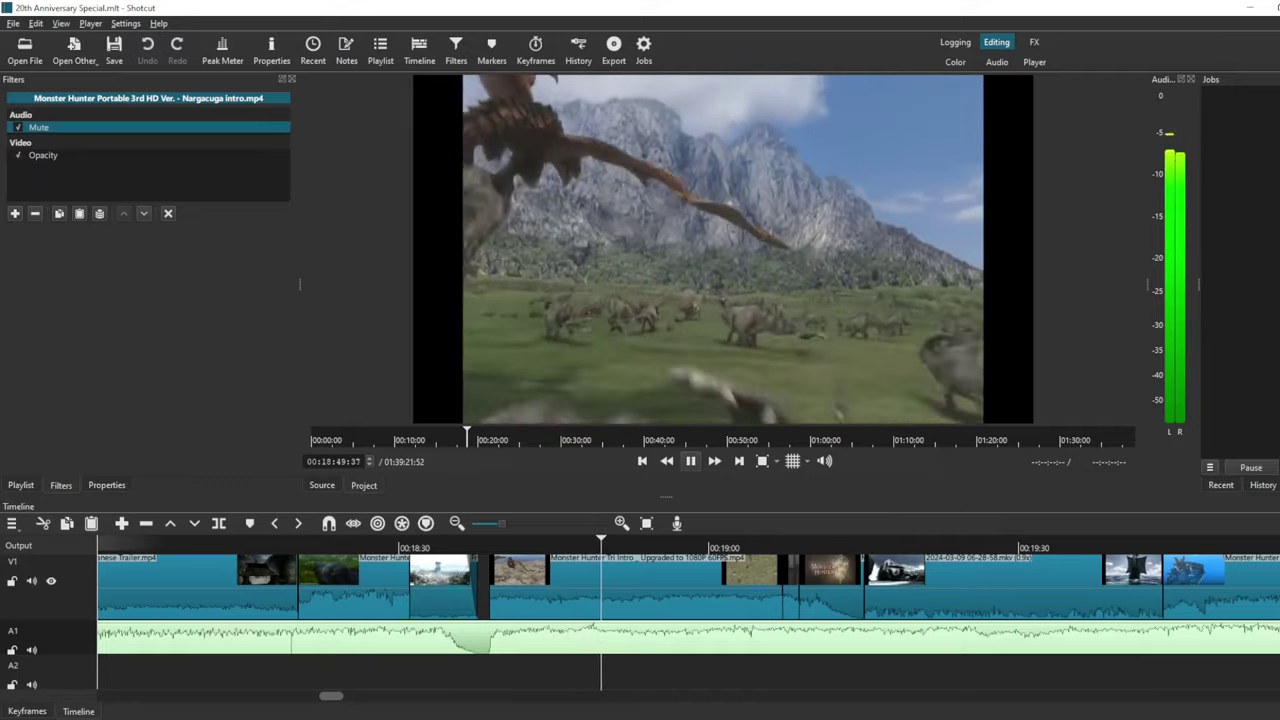
{"action": "key", "text": "space"}
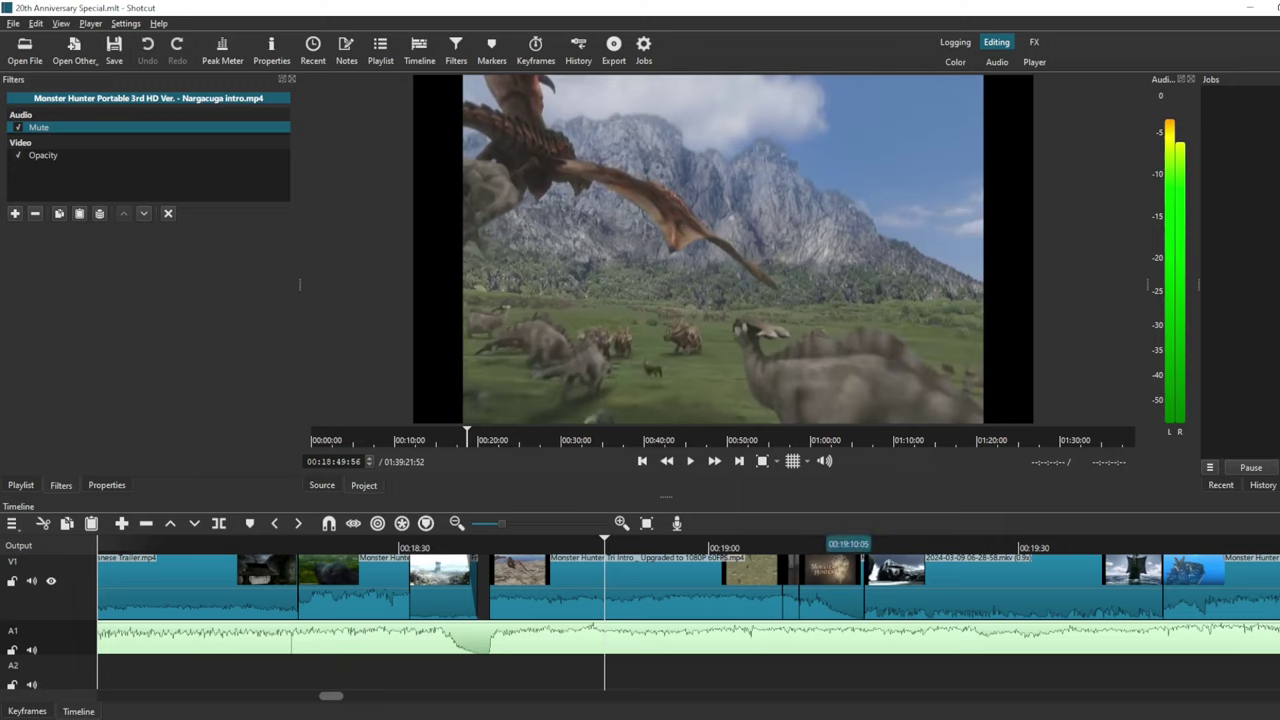
- Play the end of the Monster Hunter Tri intro up to the title shot dated August 1, 2009
{"action": "left_click", "coordinate": [766, 546]}
{"action": "key", "text": "space"}
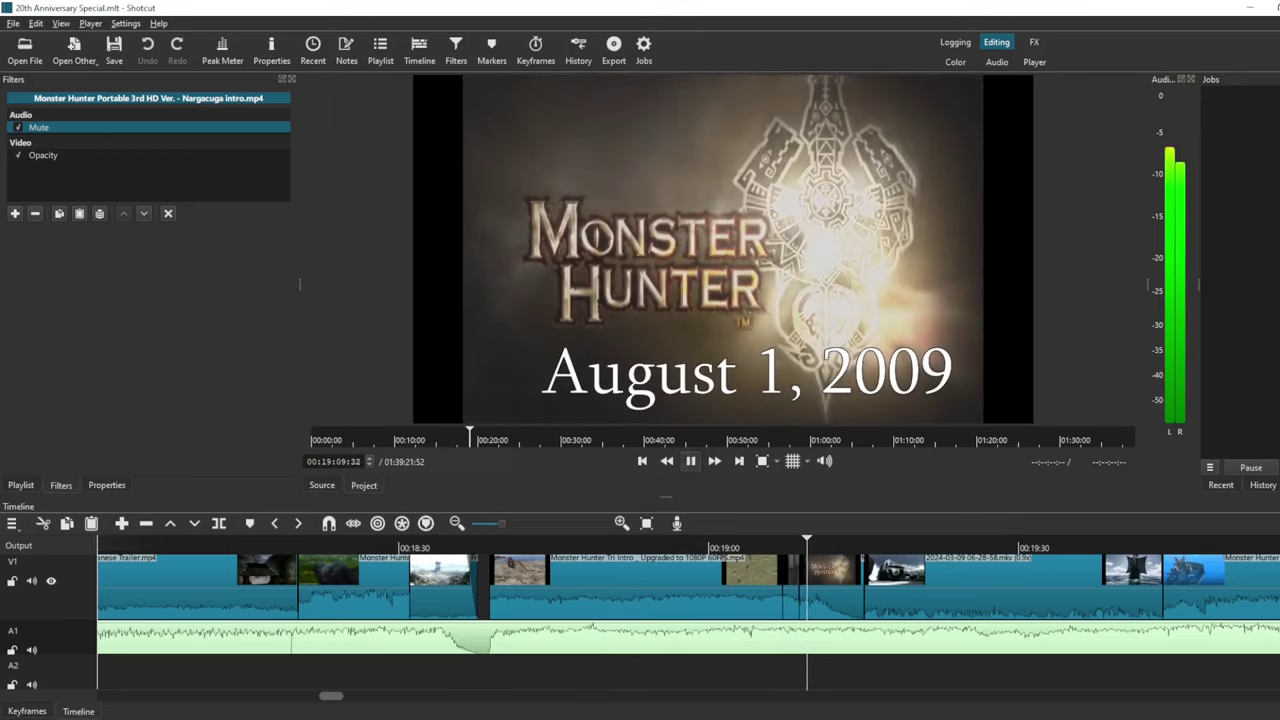
{"action": "key", "text": "space"}
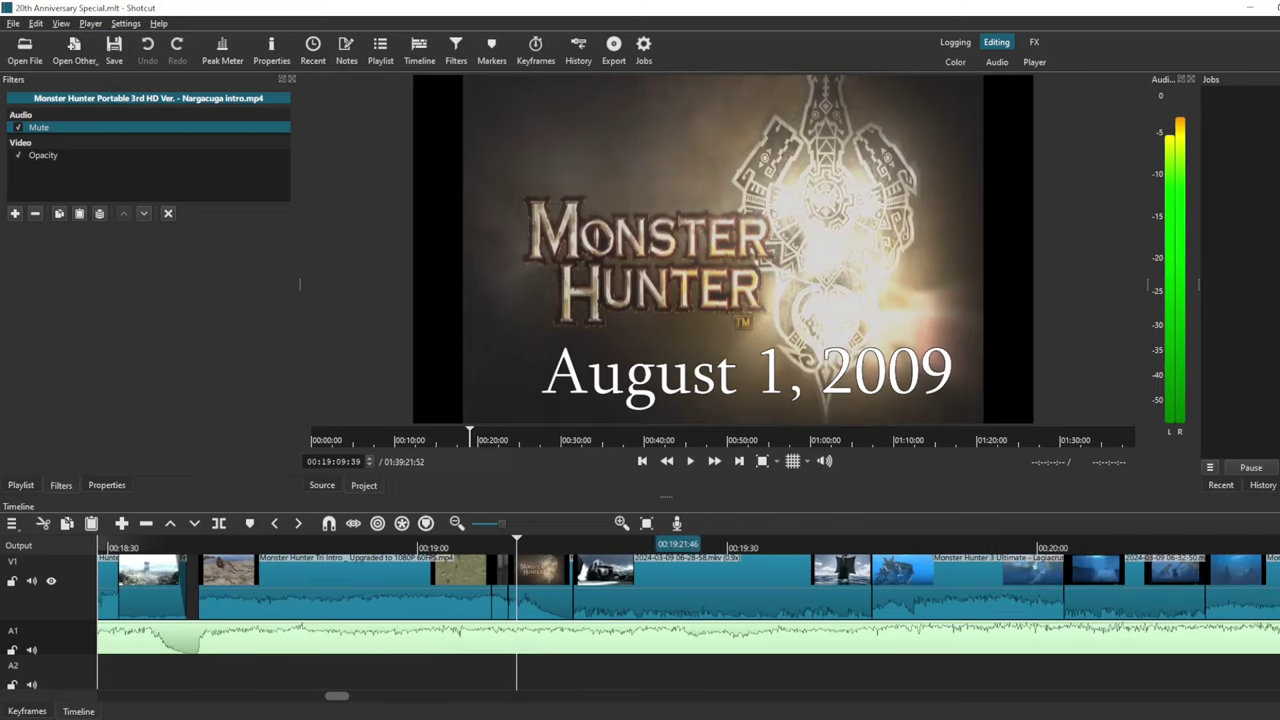
- Play the special's cut into the underwater Monster Hunter 3 Ultimate clip from 00:19:39 to 00:19:49
{"action": "left_click", "coordinate": [714, 546]}
{"action": "left_click", "coordinate": [822, 546]}
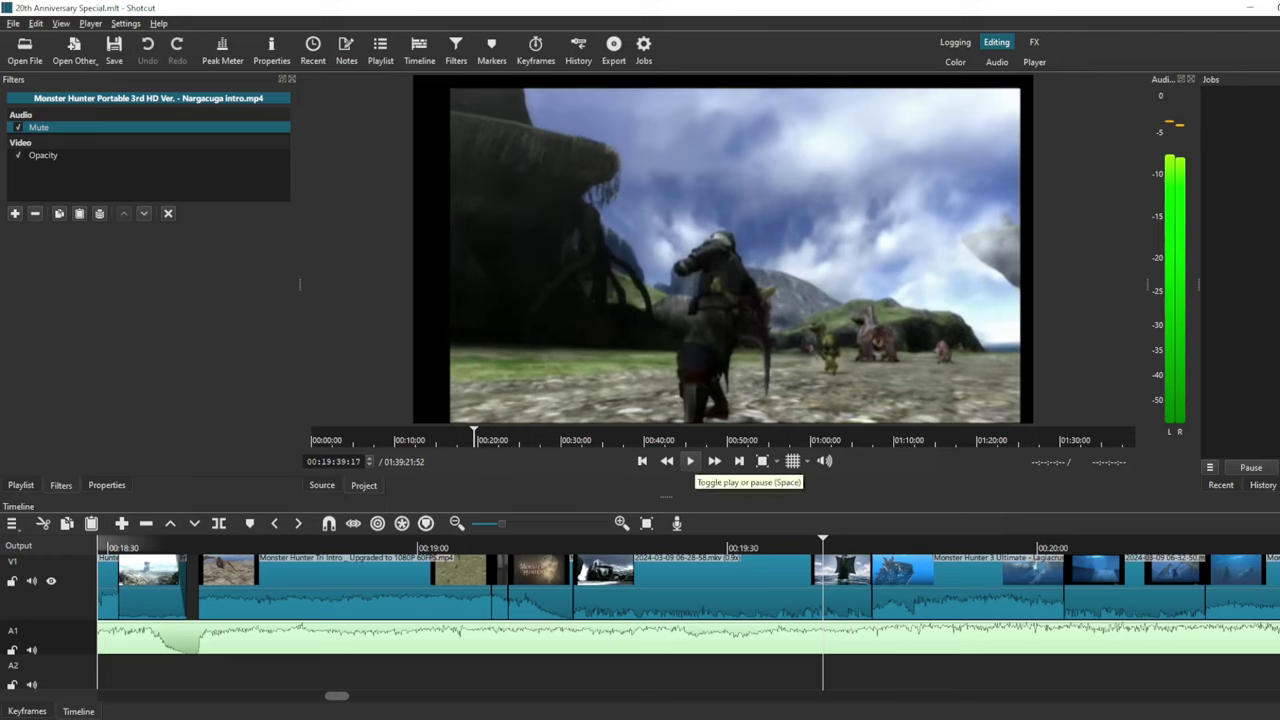
{"action": "left_click", "coordinate": [690, 461]}
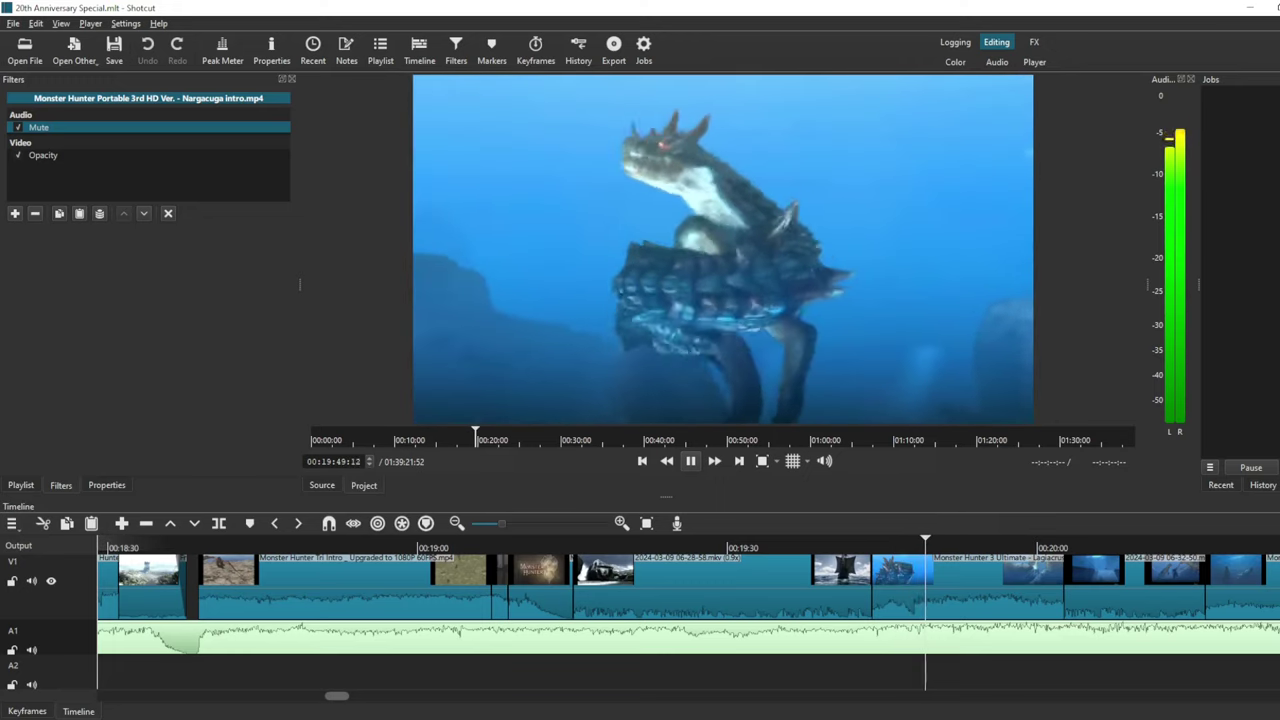
{"action": "key", "text": "space"}
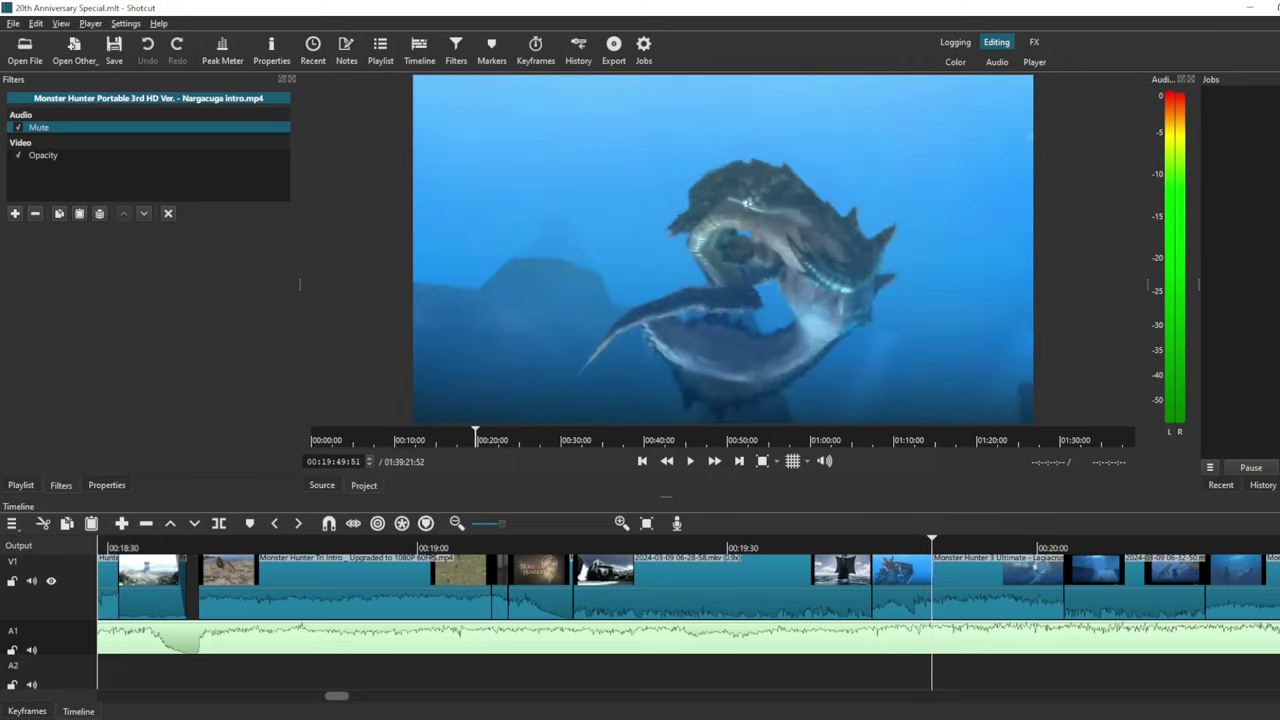
- Switch to the Musical History project and play the transition from Tri Proof of a Hero to Deserted Island MHGU
{"action": "key", "text": "alt+Tab"}
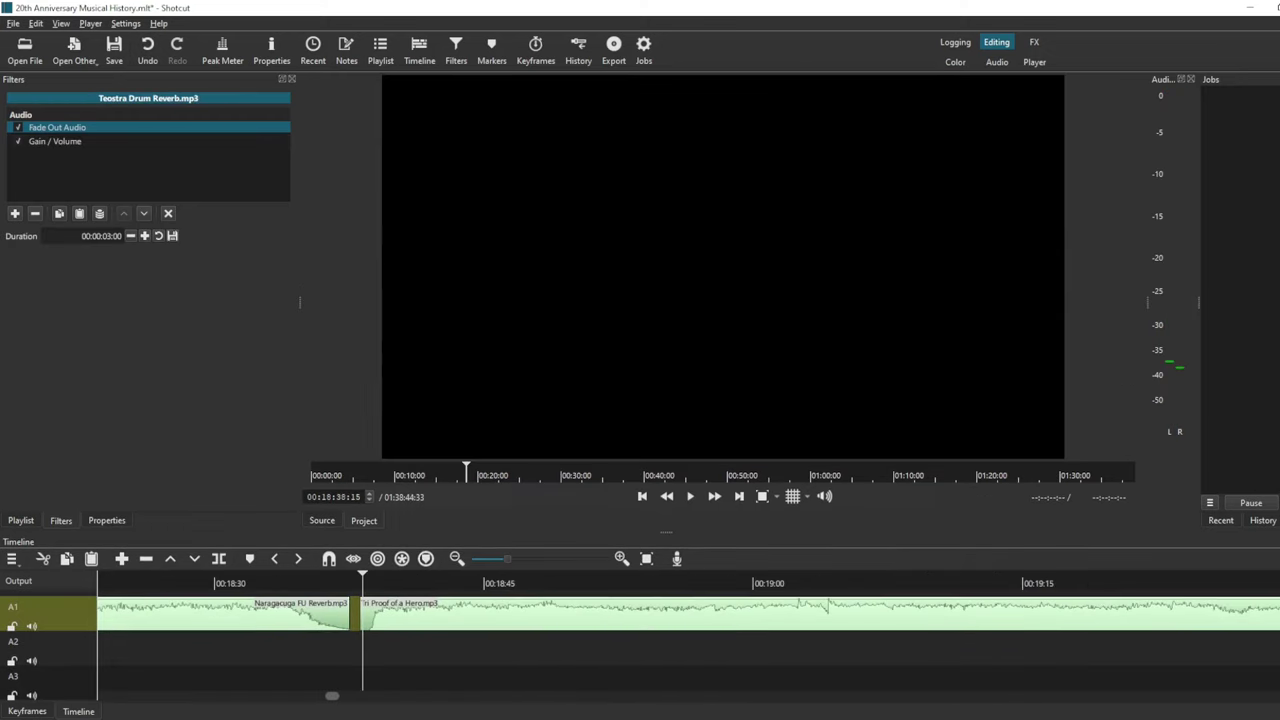
{"action": "key", "text": "space"}
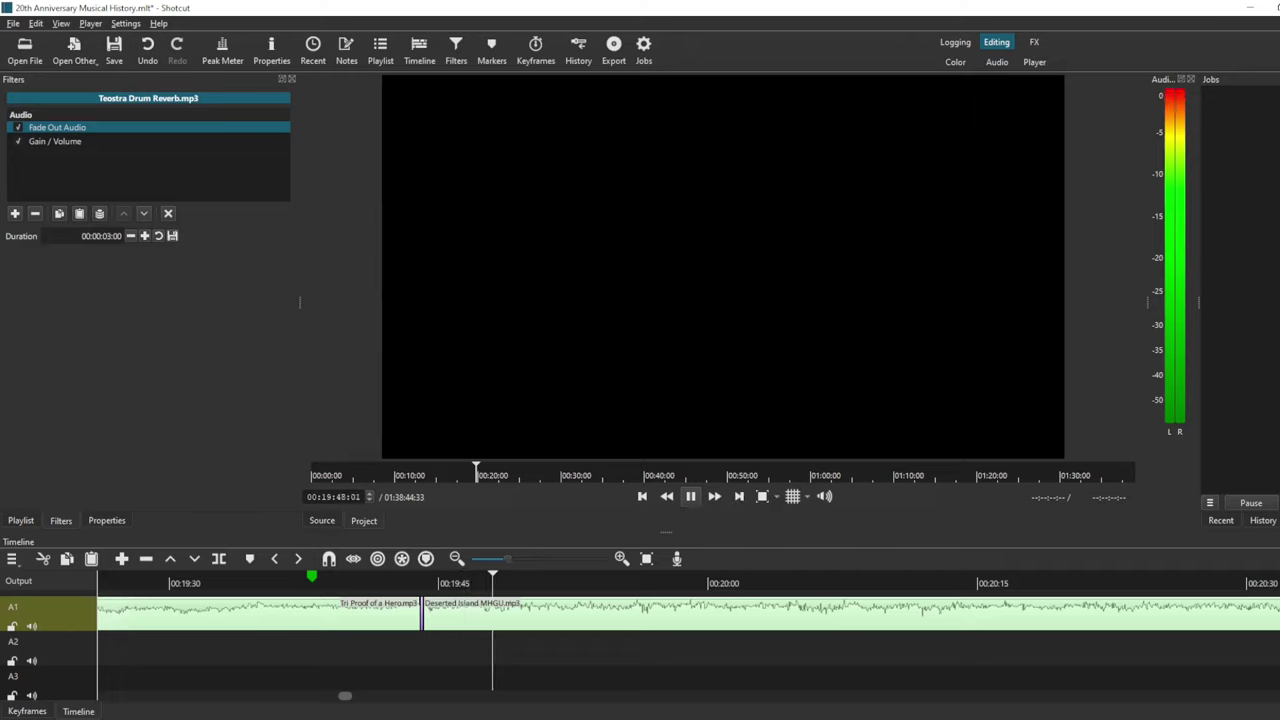
{"action": "left_click", "coordinate": [690, 496]}
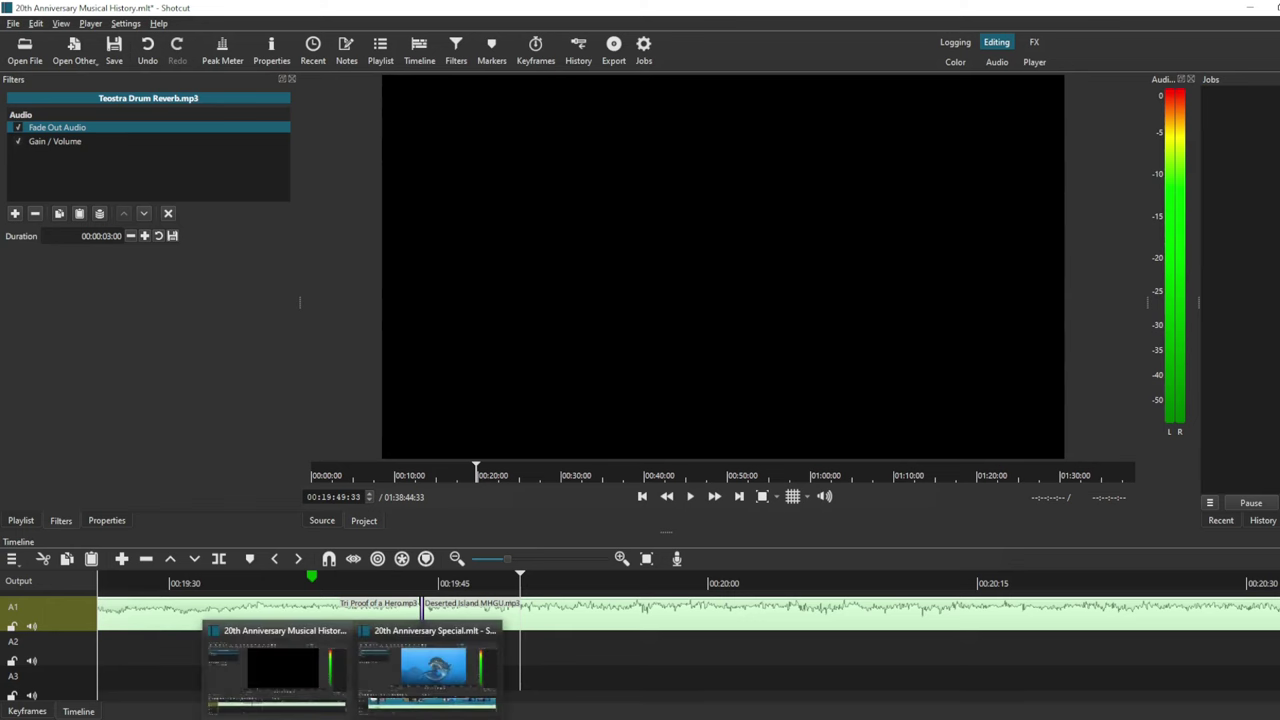
- Return to the 20th Anniversary Special project and play from about 00:20:38 to the end of the lava clip near 00:21:27
{"action": "left_click", "coordinate": [423, 665]}
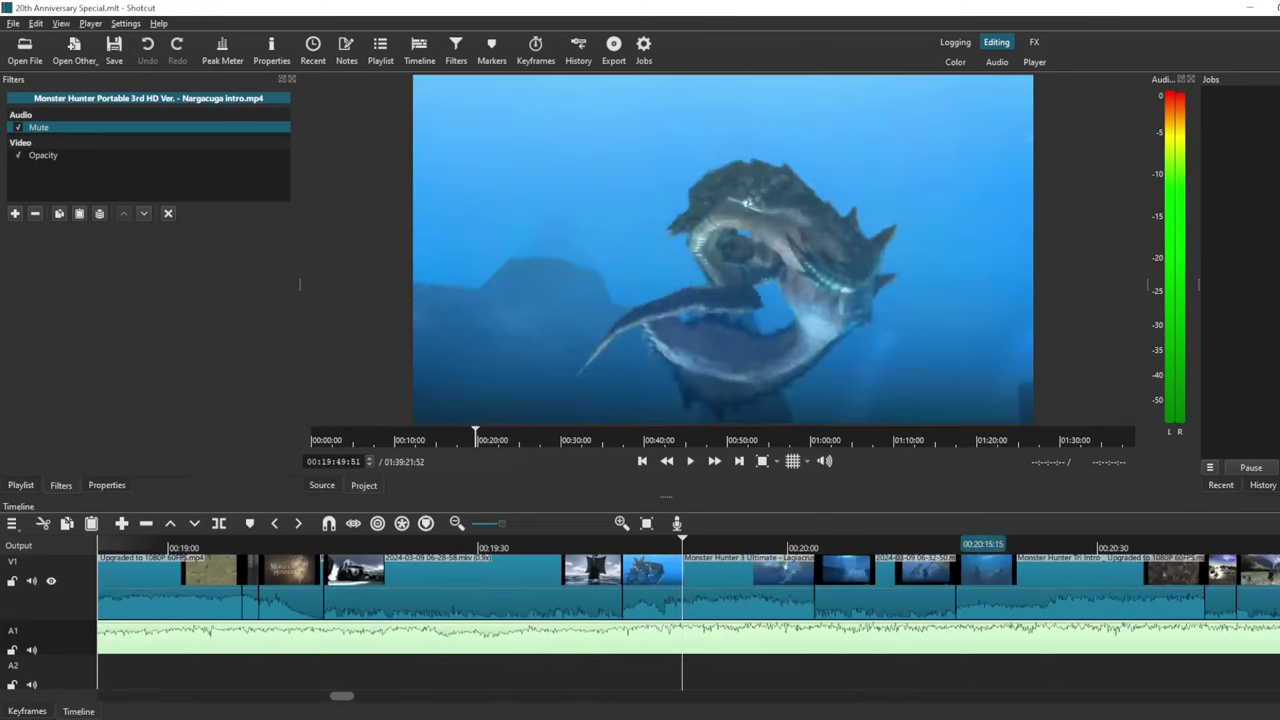
{"action": "left_click", "coordinate": [1010, 548]}
{"action": "left_click", "coordinate": [1057, 548]}
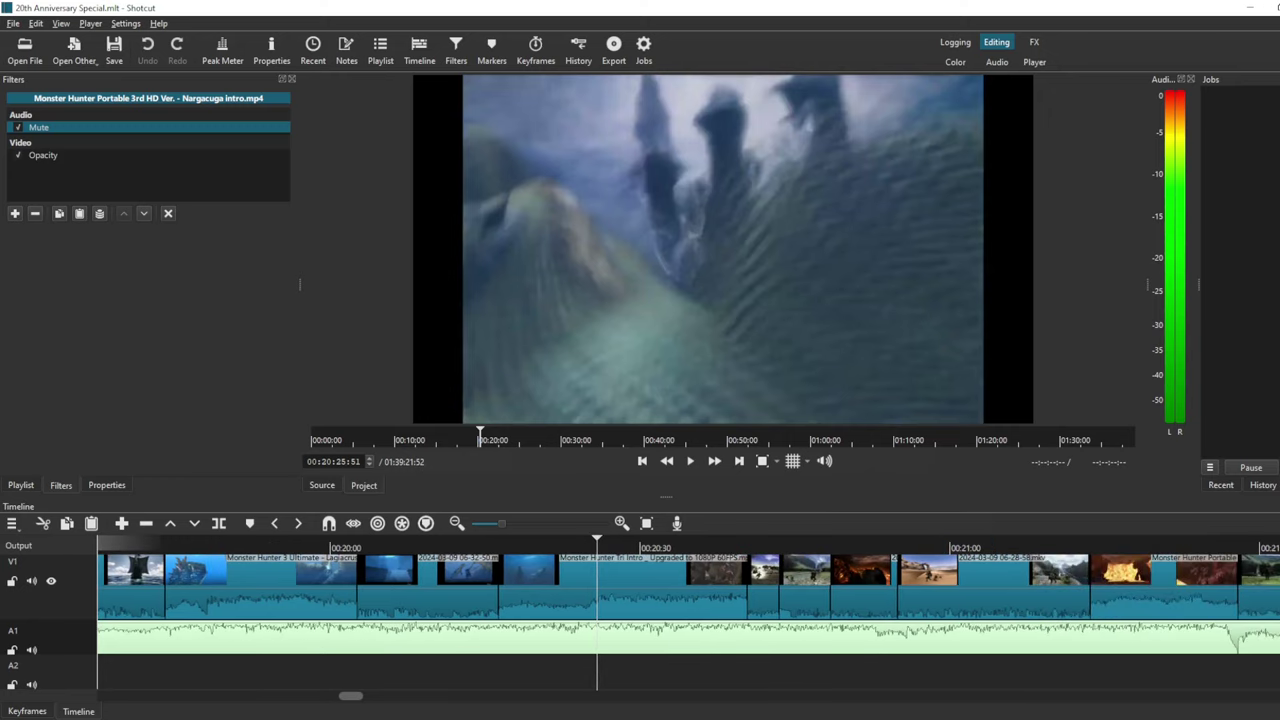
{"action": "scroll", "coordinate": [575, 548], "scroll_direction": "down", "scroll_amount": 5}
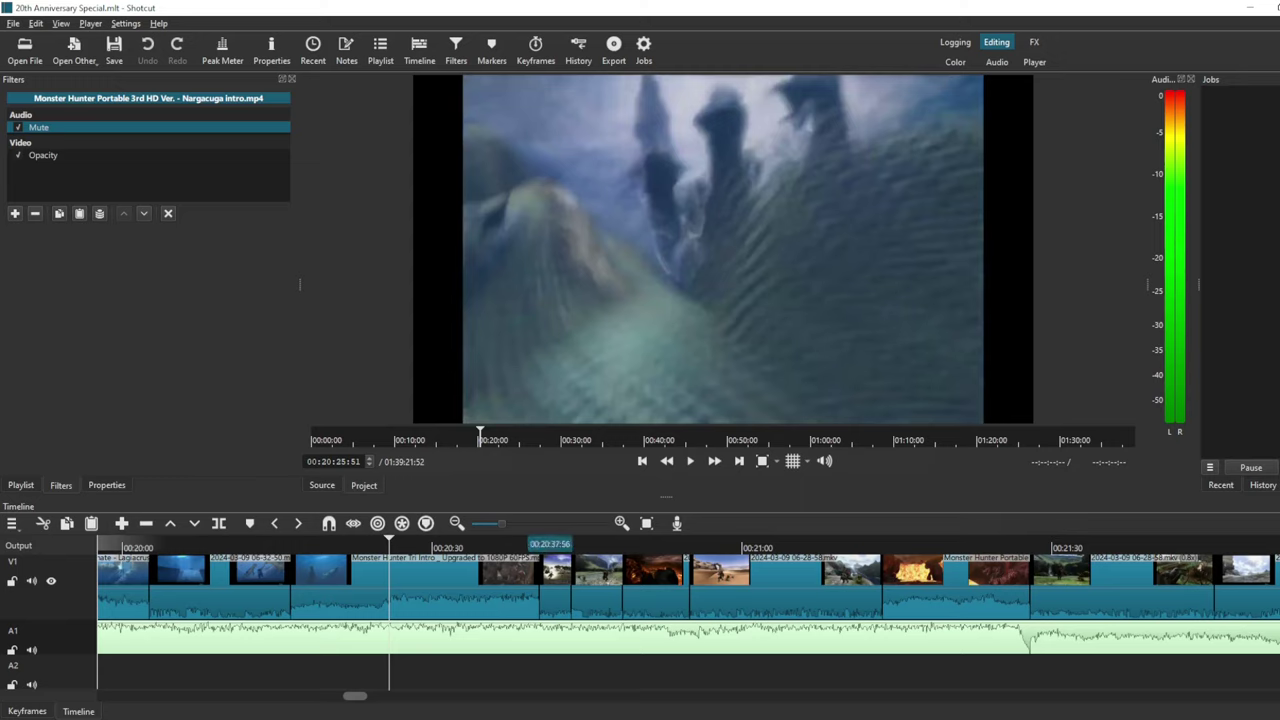
{"action": "left_click", "coordinate": [513, 547]}
{"action": "key", "text": "space"}
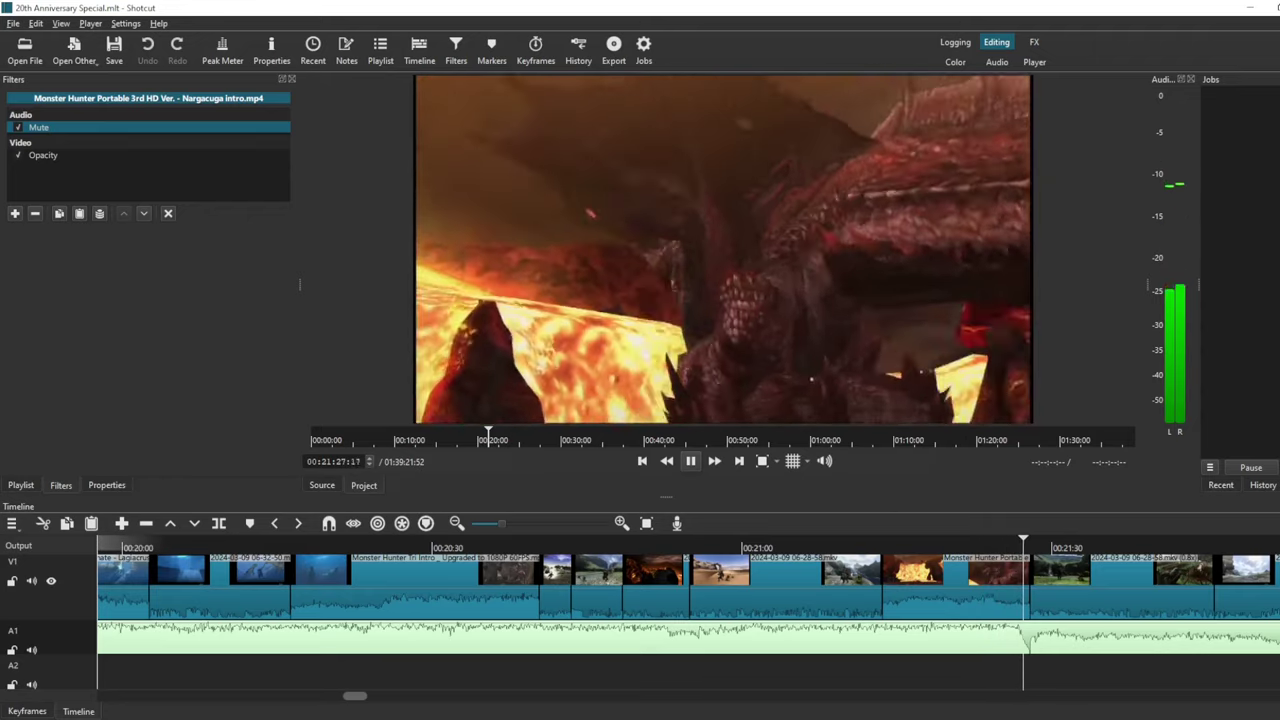
{"action": "key", "text": "space"}
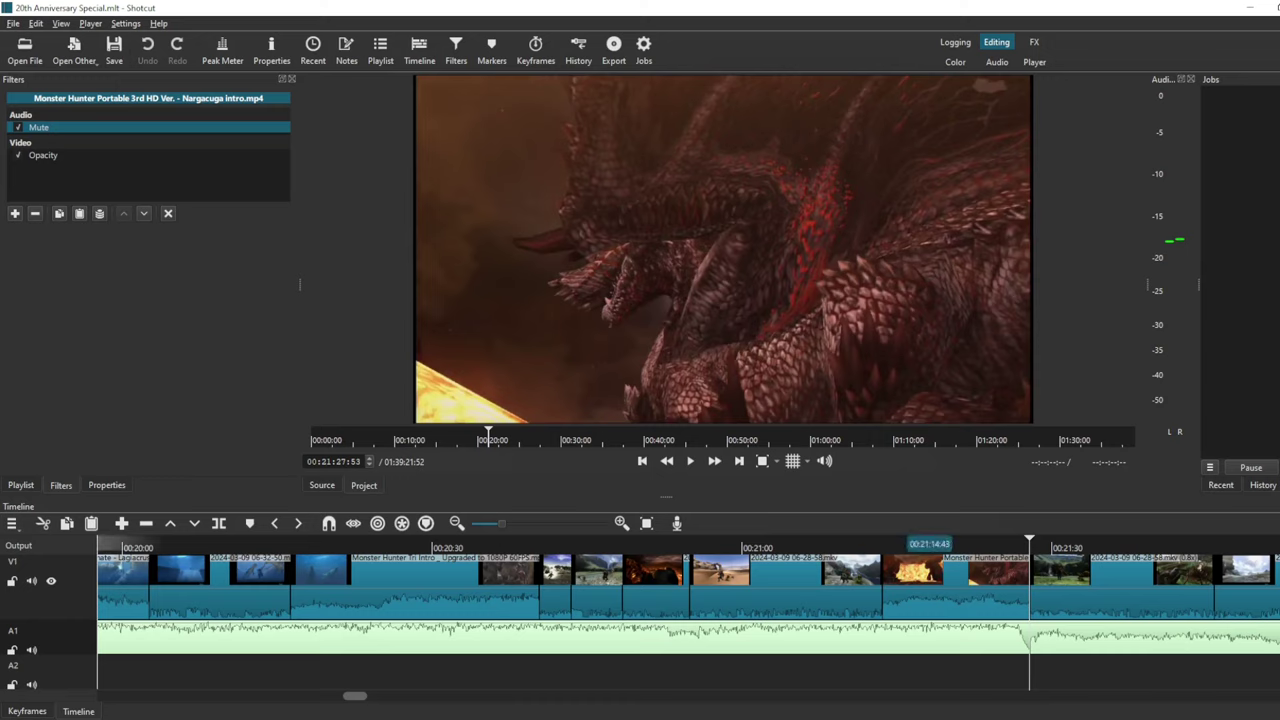
- Replay the lava monster clip in the special from about 00:21:16 to 00:21:20
{"action": "scroll", "coordinate": [906, 600], "scroll_direction": "right", "scroll_amount": 3}
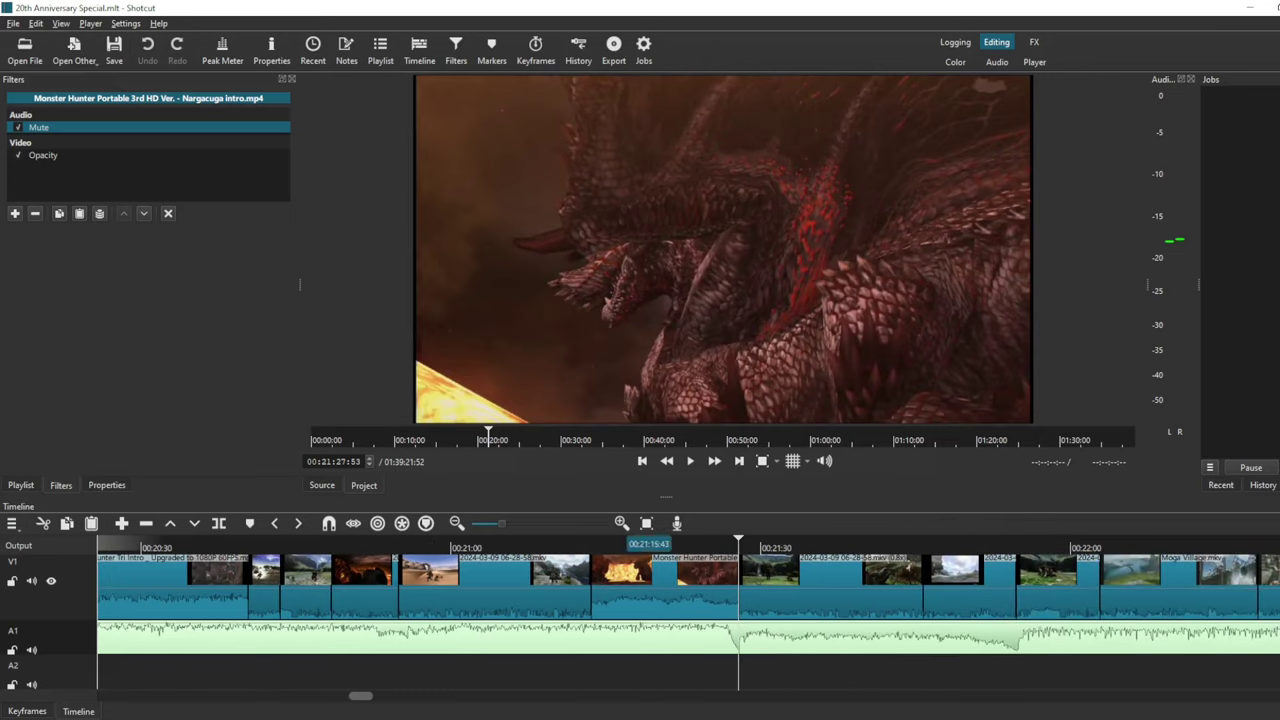
{"action": "left_click", "coordinate": [616, 548]}
{"action": "left_click", "coordinate": [690, 461]}
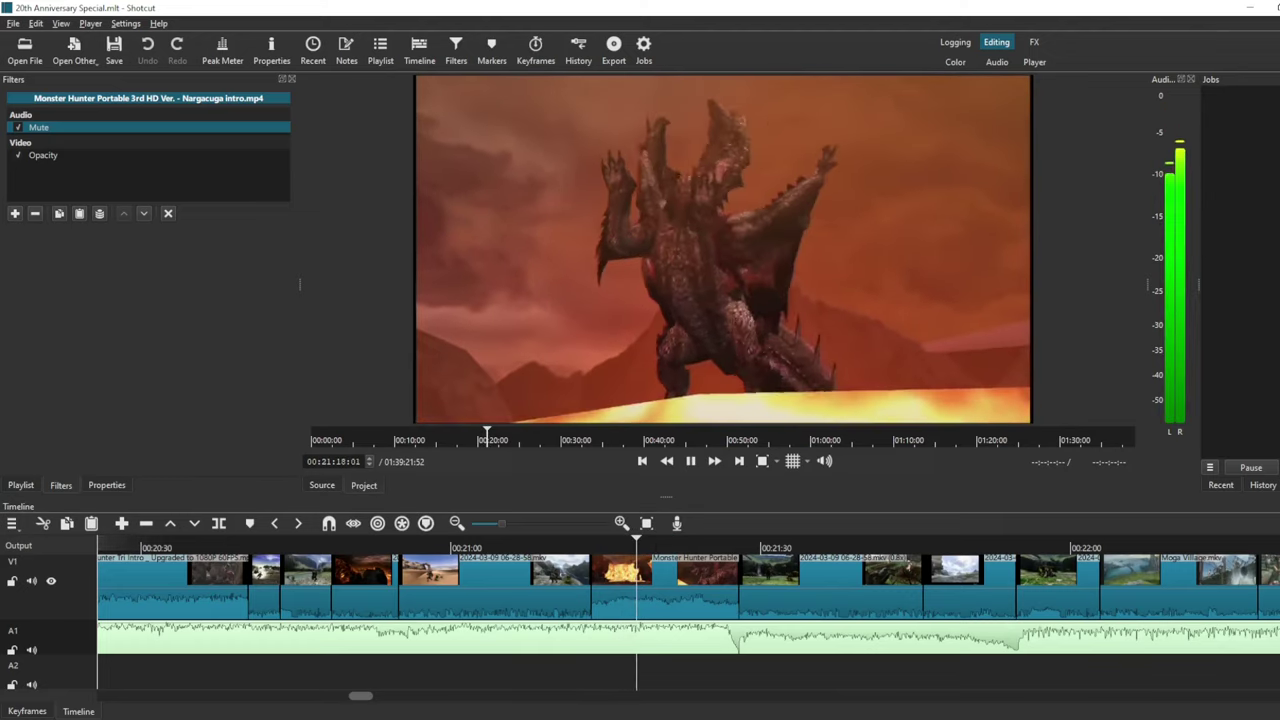
{"action": "left_click", "coordinate": [690, 461]}
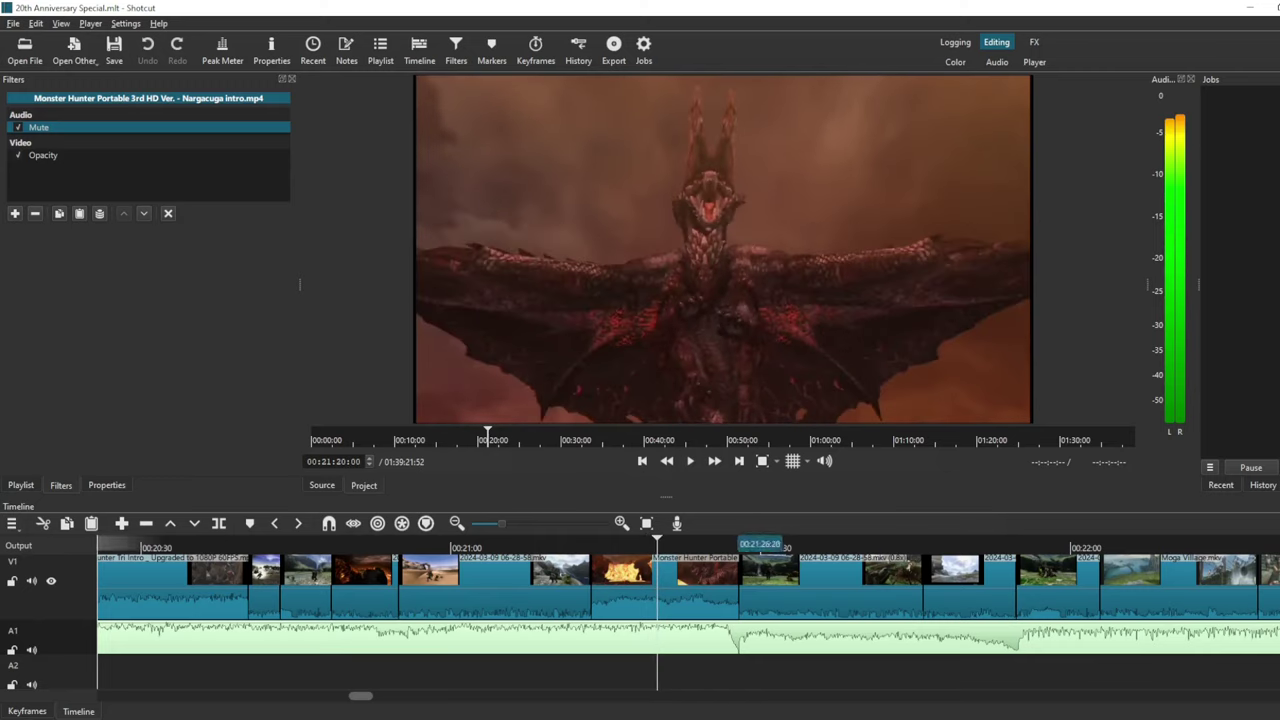
- Play the special from the cut after the lava clip, around 00:21:27, to about 00:21:38
{"action": "scroll", "coordinate": [752, 560], "scroll_direction": "right", "scroll_amount": 5}
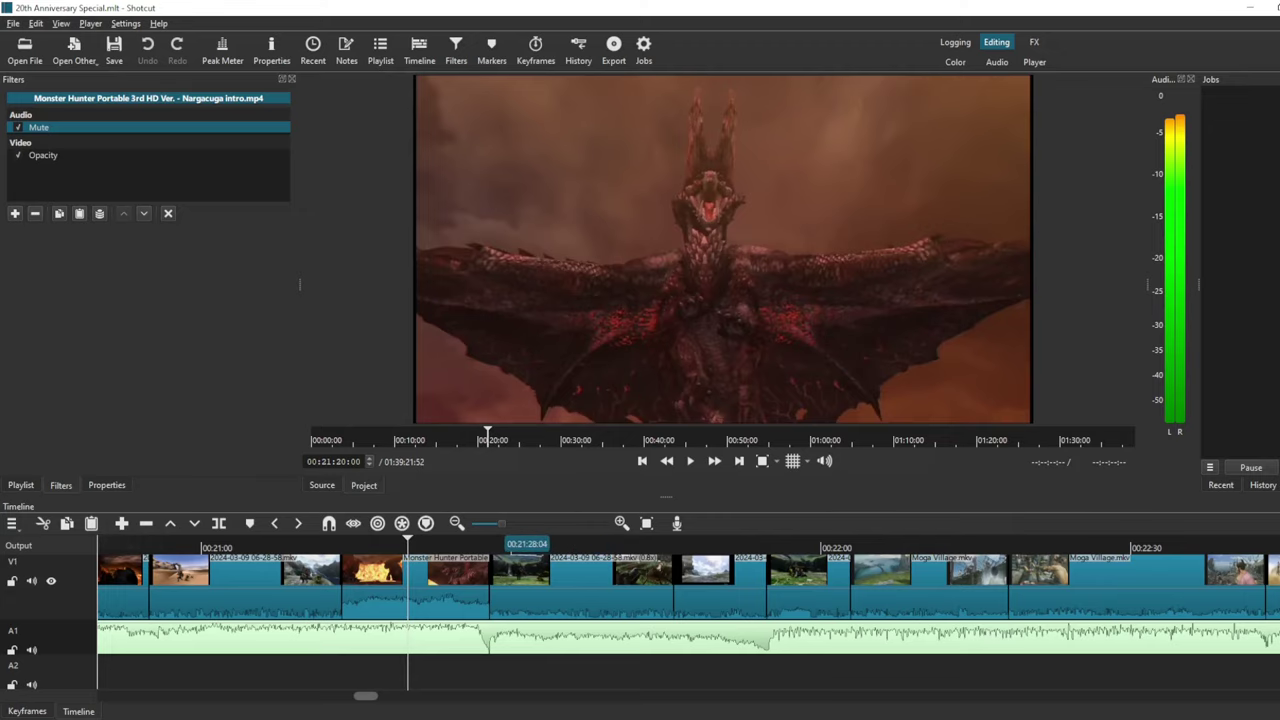
{"action": "left_click", "coordinate": [490, 545]}
{"action": "key", "text": "space"}
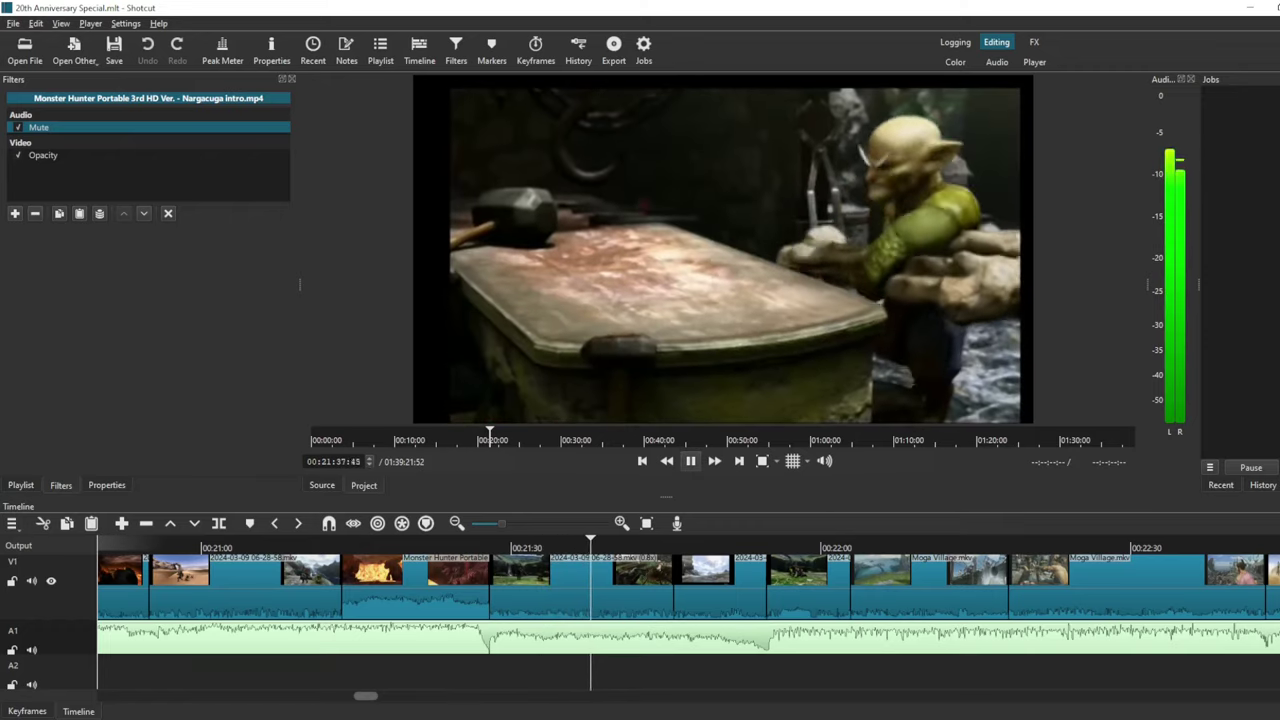
{"action": "key", "text": "space"}
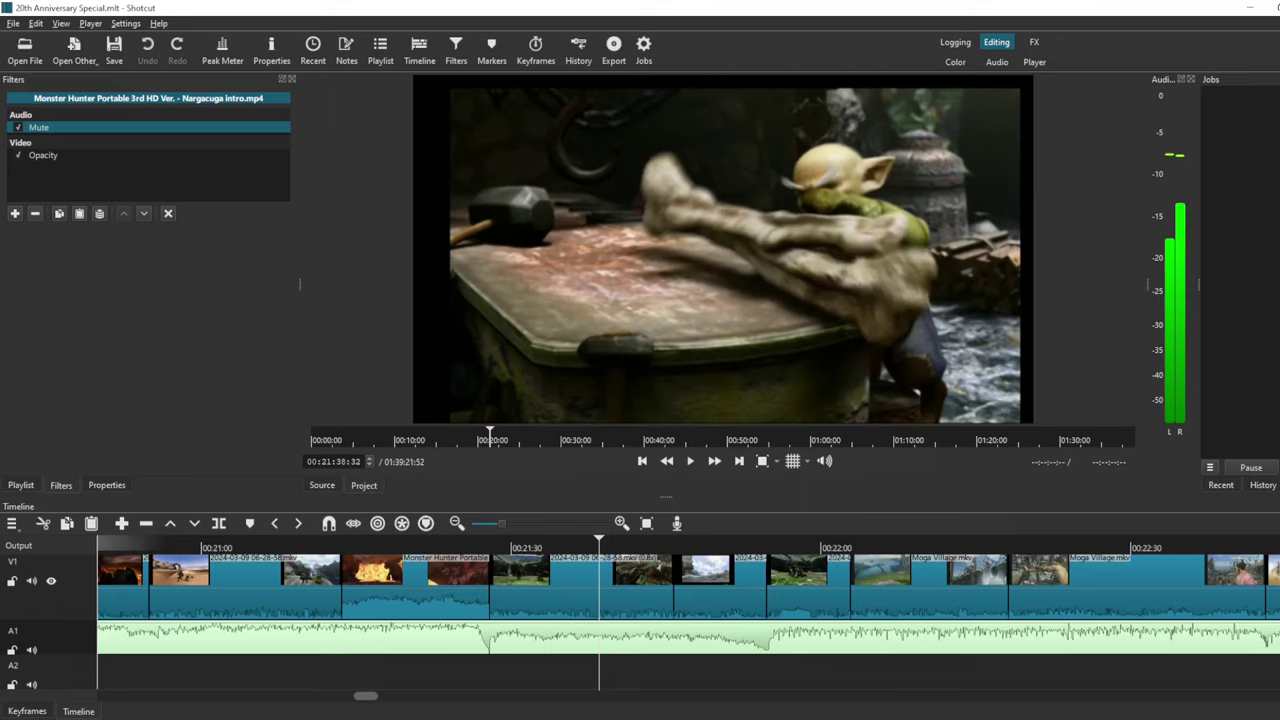
- Play the special from about 00:21:51 across the cut into the first Moga Village clip, stopping near 00:22:04
{"action": "left_click", "coordinate": [737, 545]}
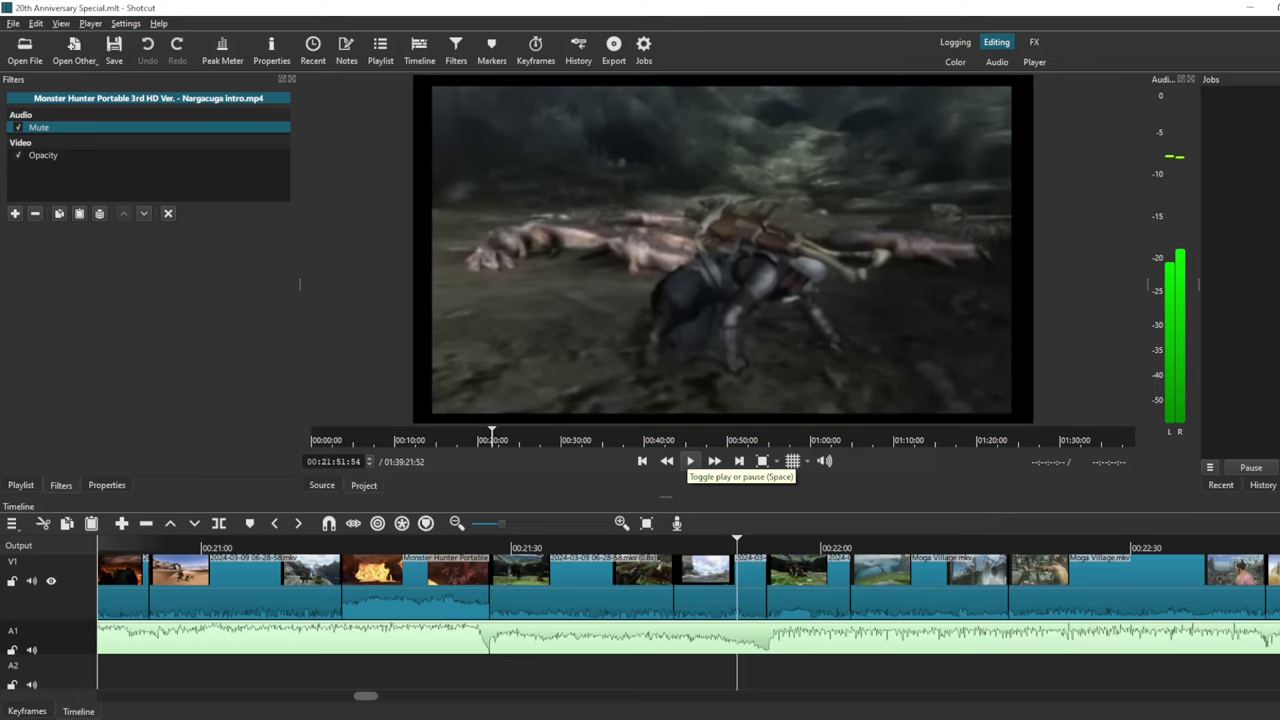
{"action": "left_click", "coordinate": [690, 462]}
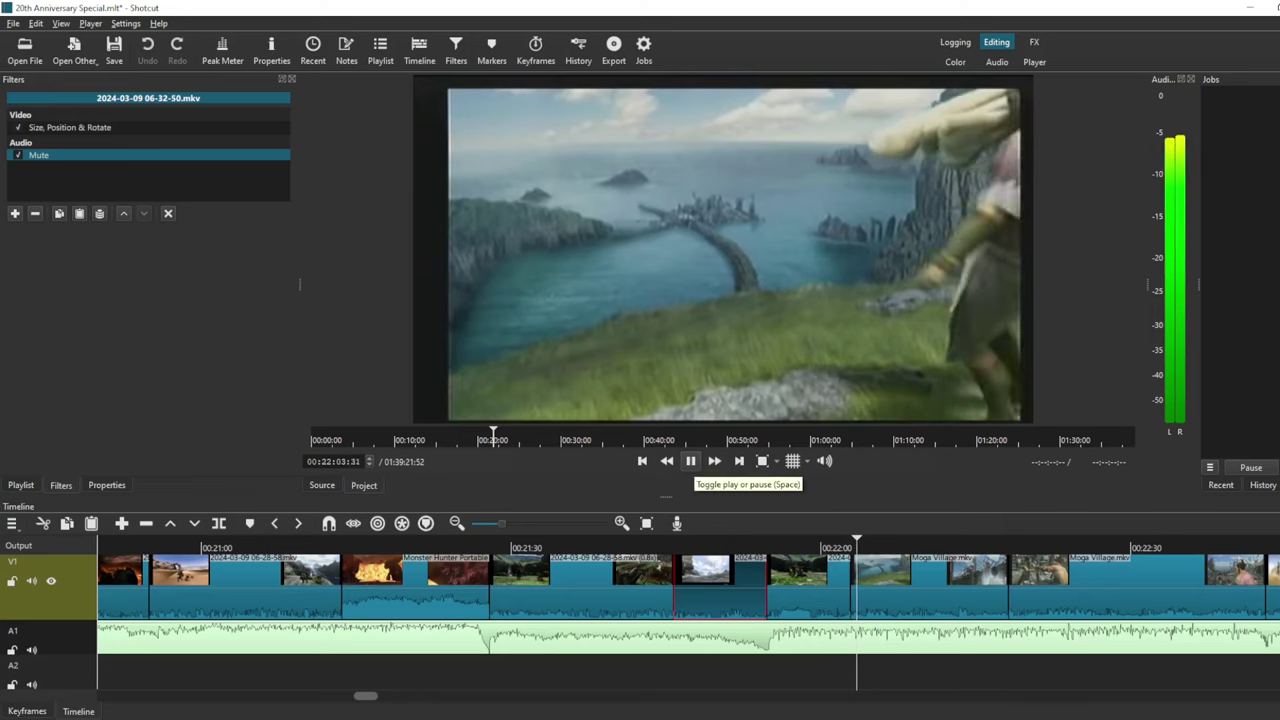
{"action": "left_click", "coordinate": [690, 461]}
{"action": "scroll", "coordinate": [625, 580], "scroll_direction": "down", "scroll_amount": 5}
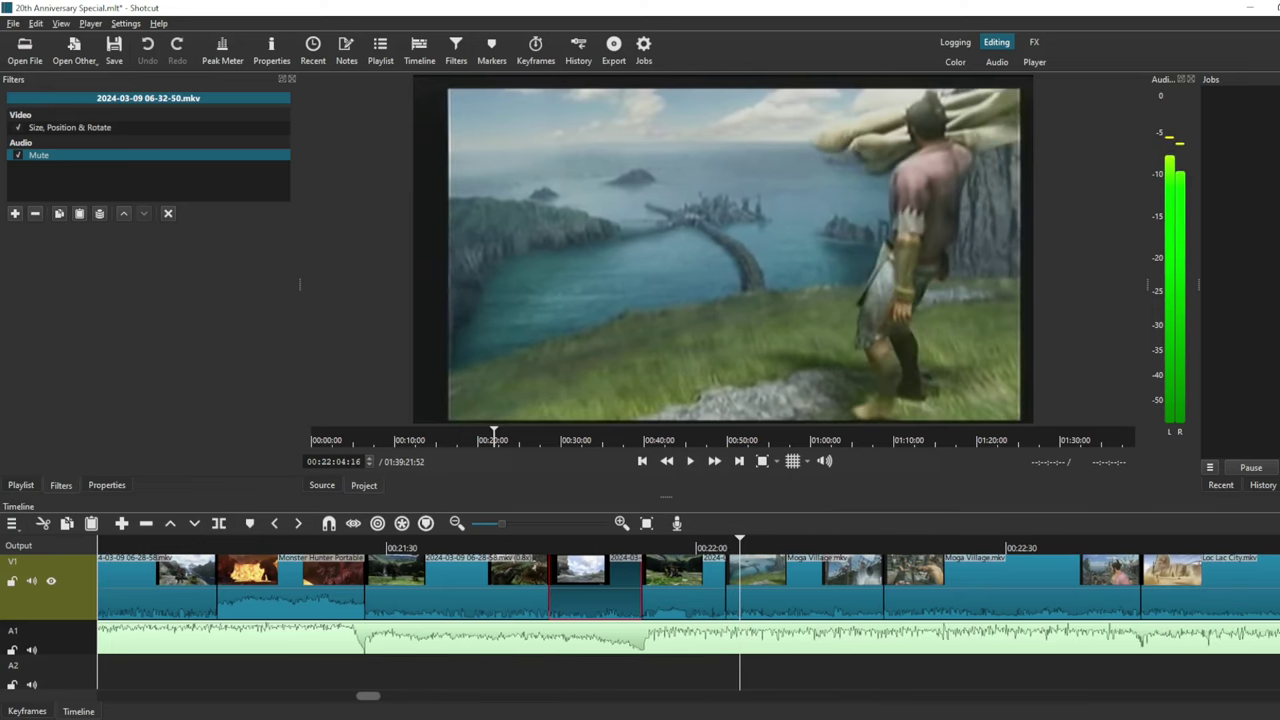
- Review the special from the Moga Village clips into Loc Lac City.mkv, ending at about 00:23:05
{"action": "left_click", "coordinate": [581, 545]}
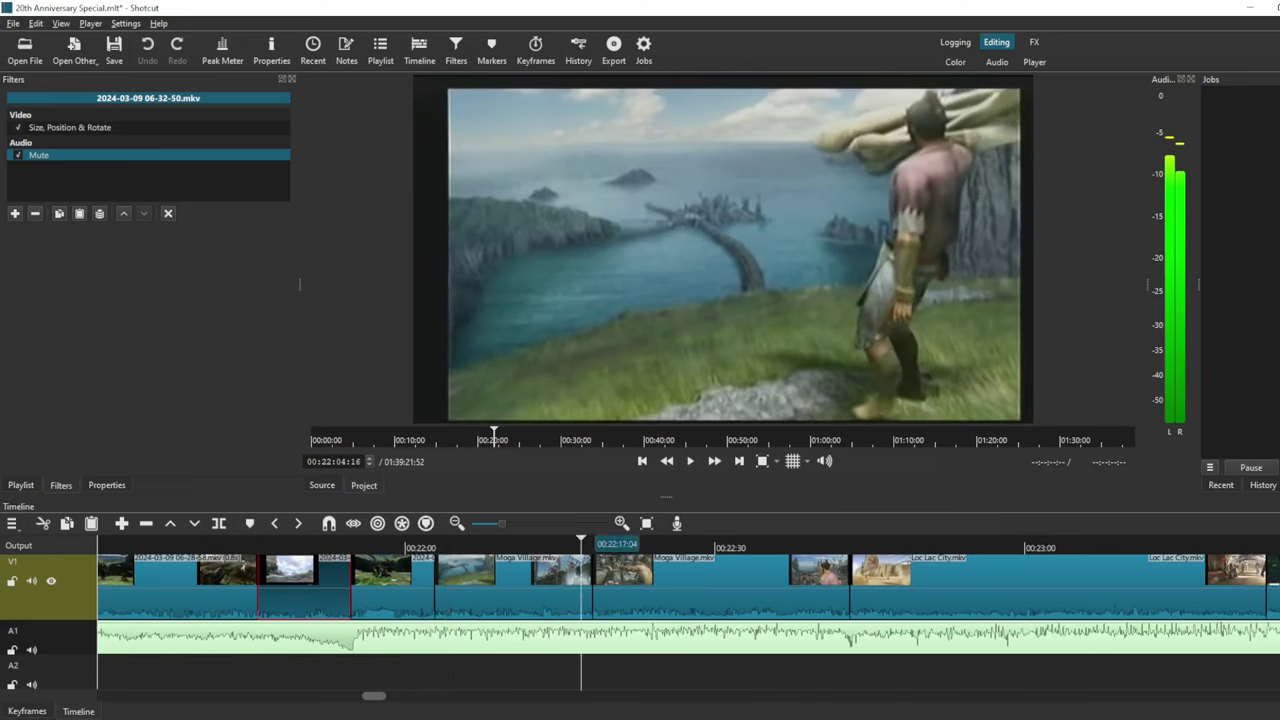
{"action": "left_click", "coordinate": [720, 590]}
{"action": "left_click", "coordinate": [1050, 590]}
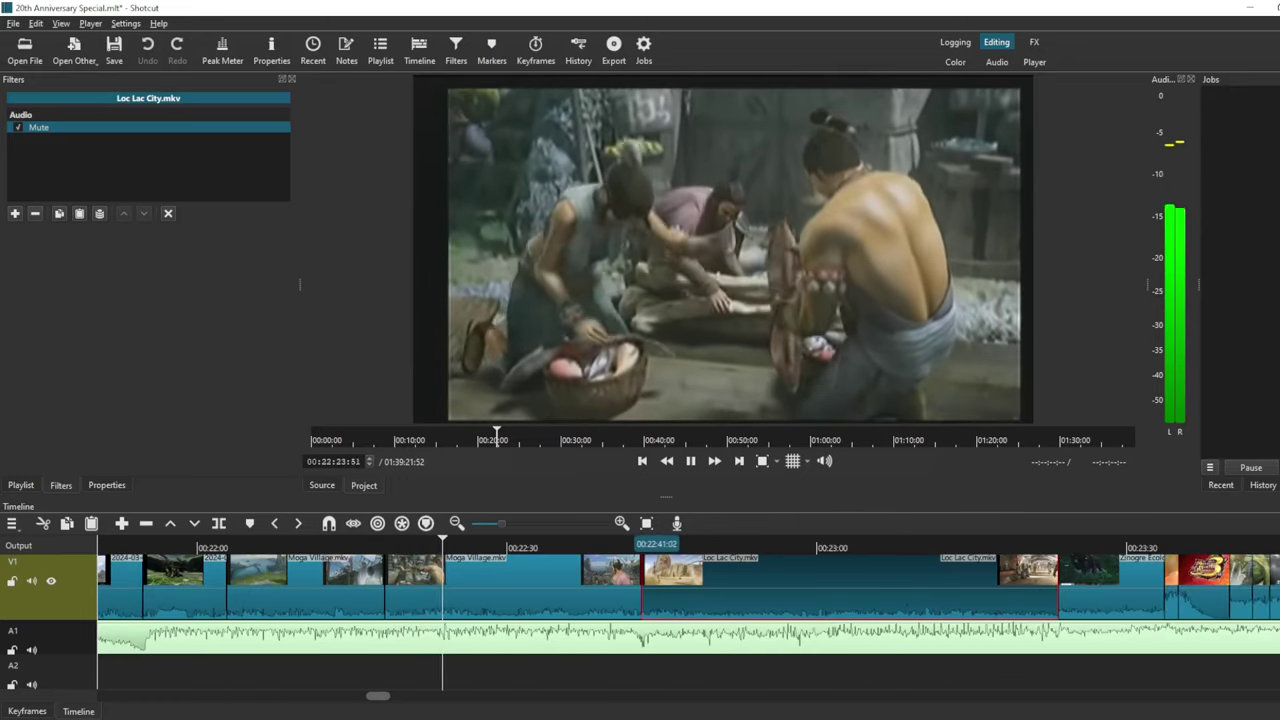
{"action": "left_click", "coordinate": [625, 541]}
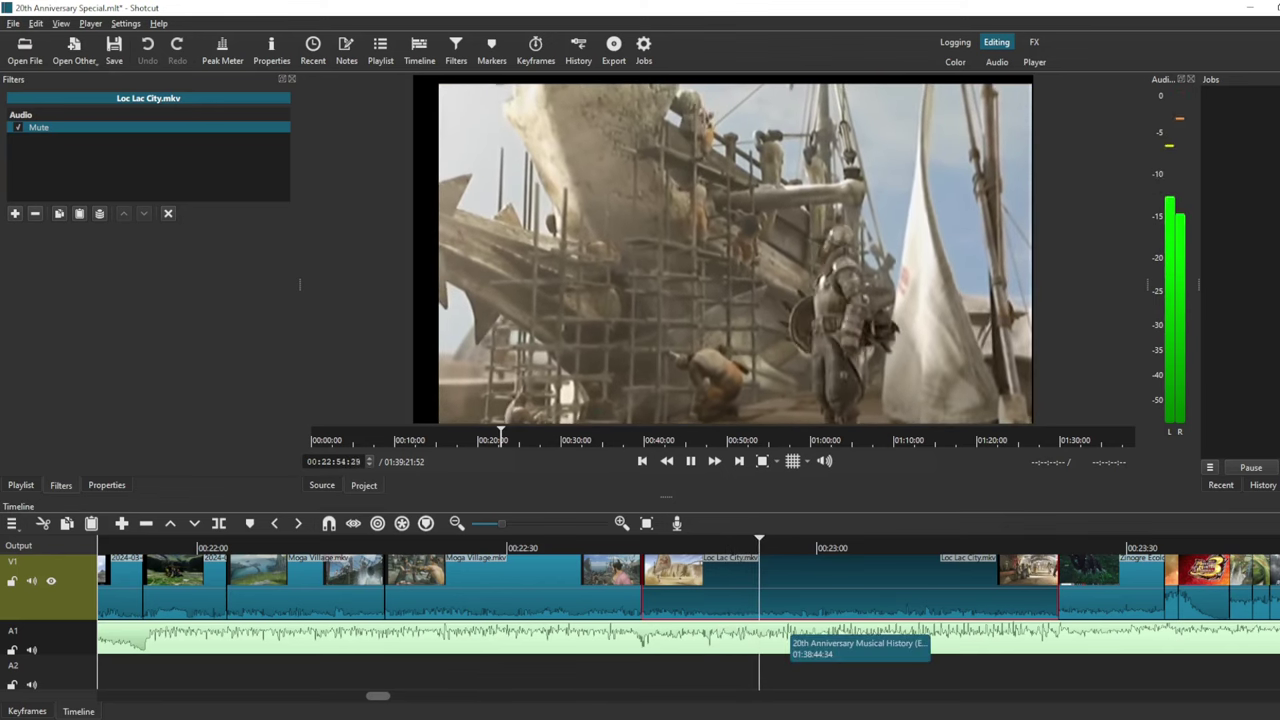
{"action": "key", "text": "space"}
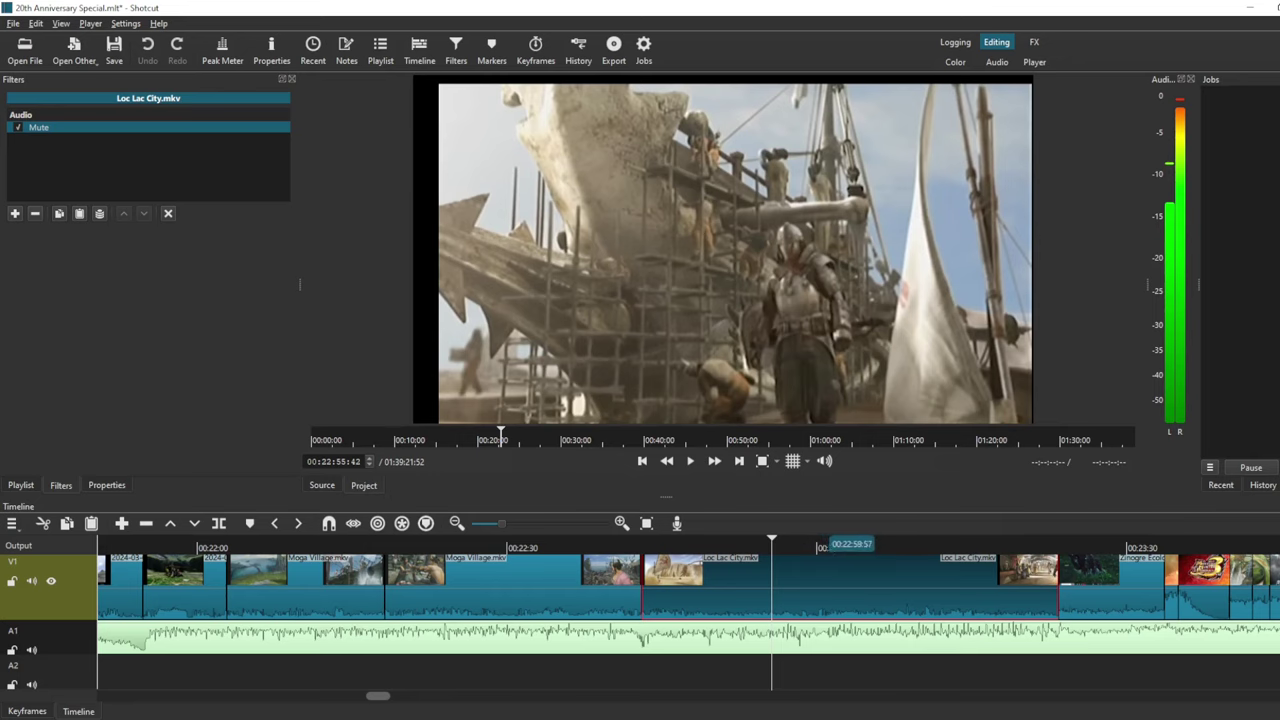
{"action": "left_click", "coordinate": [783, 545]}
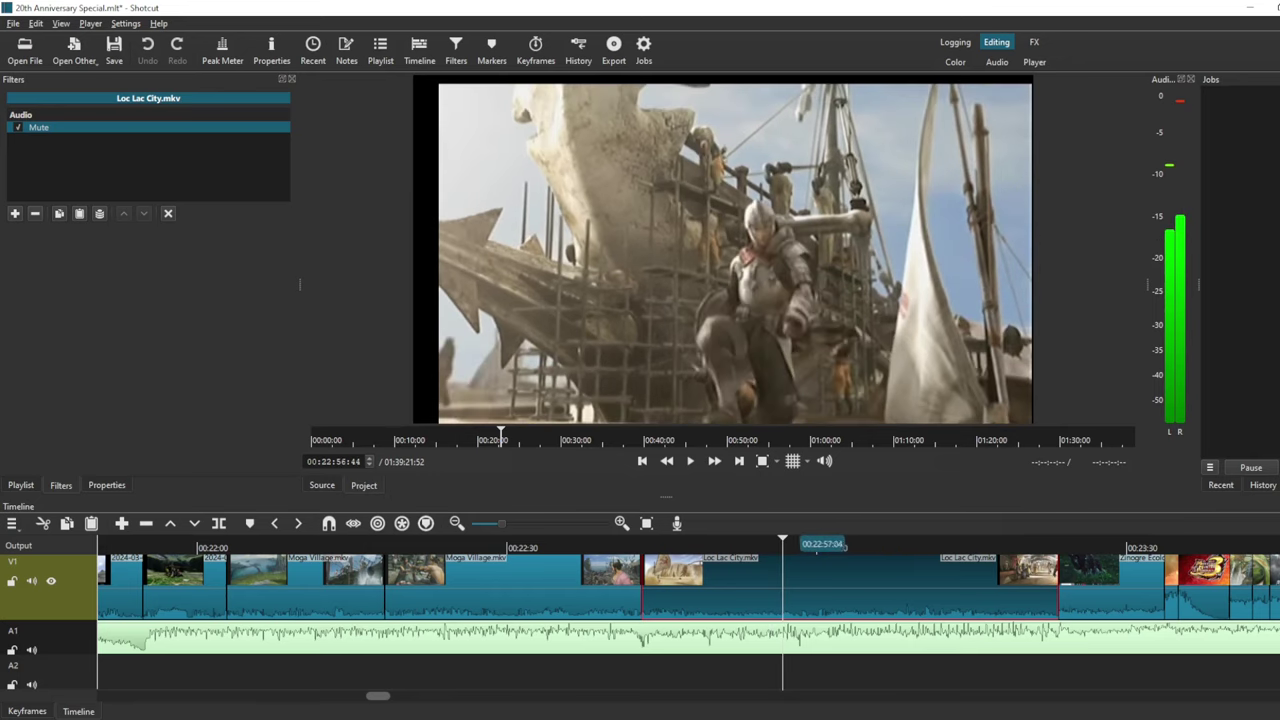
{"action": "left_click_drag", "start_coordinate": [786, 545], "coordinate": [874, 545]}
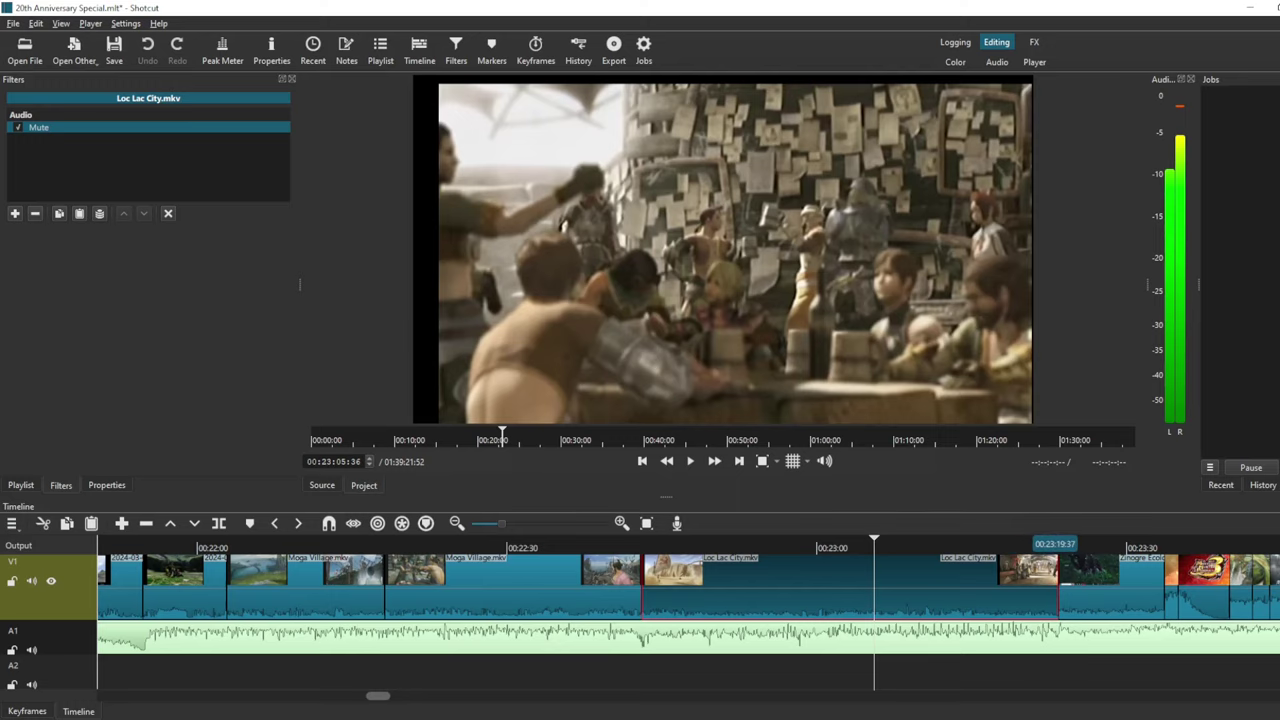
- Switch to the Musical History project and play the overlap from Cazador Del Monstruo into the Portable 3rd arena theme twice
{"action": "left_click", "coordinate": [280, 660]}
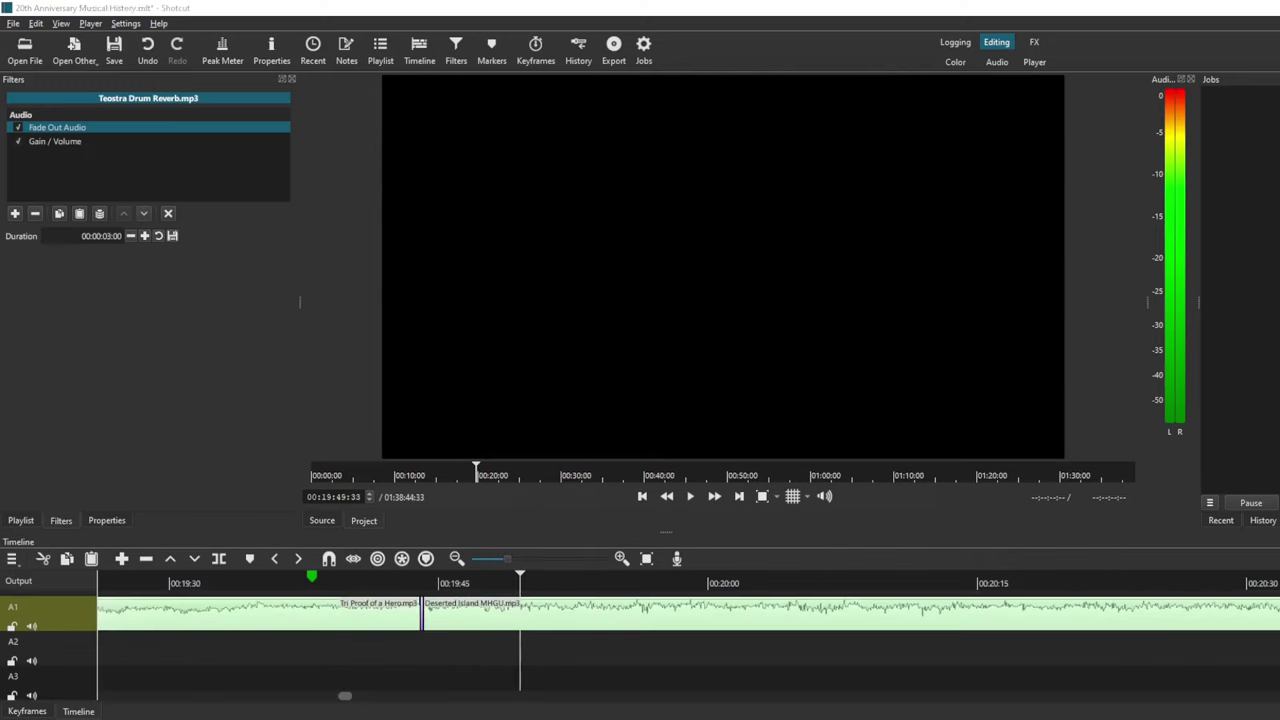
{"action": "scroll", "coordinate": [640, 630], "scroll_direction": "right", "scroll_amount": 10}
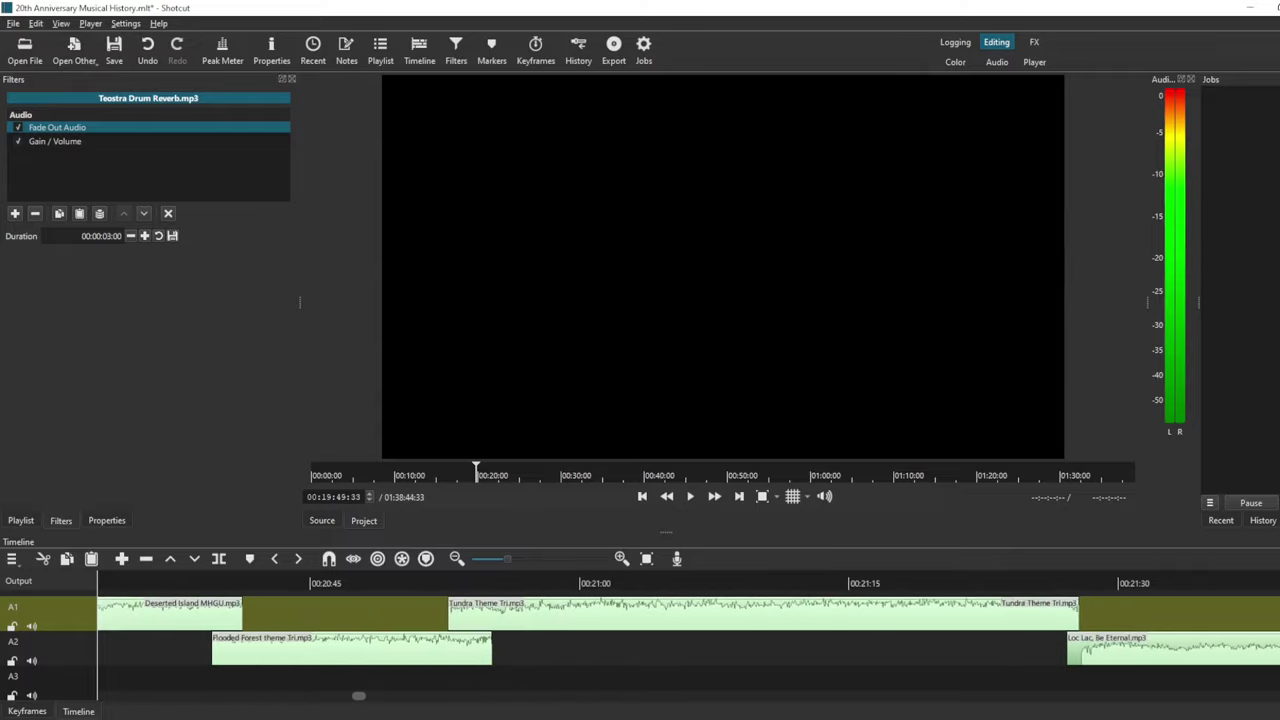
{"action": "scroll", "coordinate": [640, 630], "scroll_direction": "right", "scroll_amount": 7}
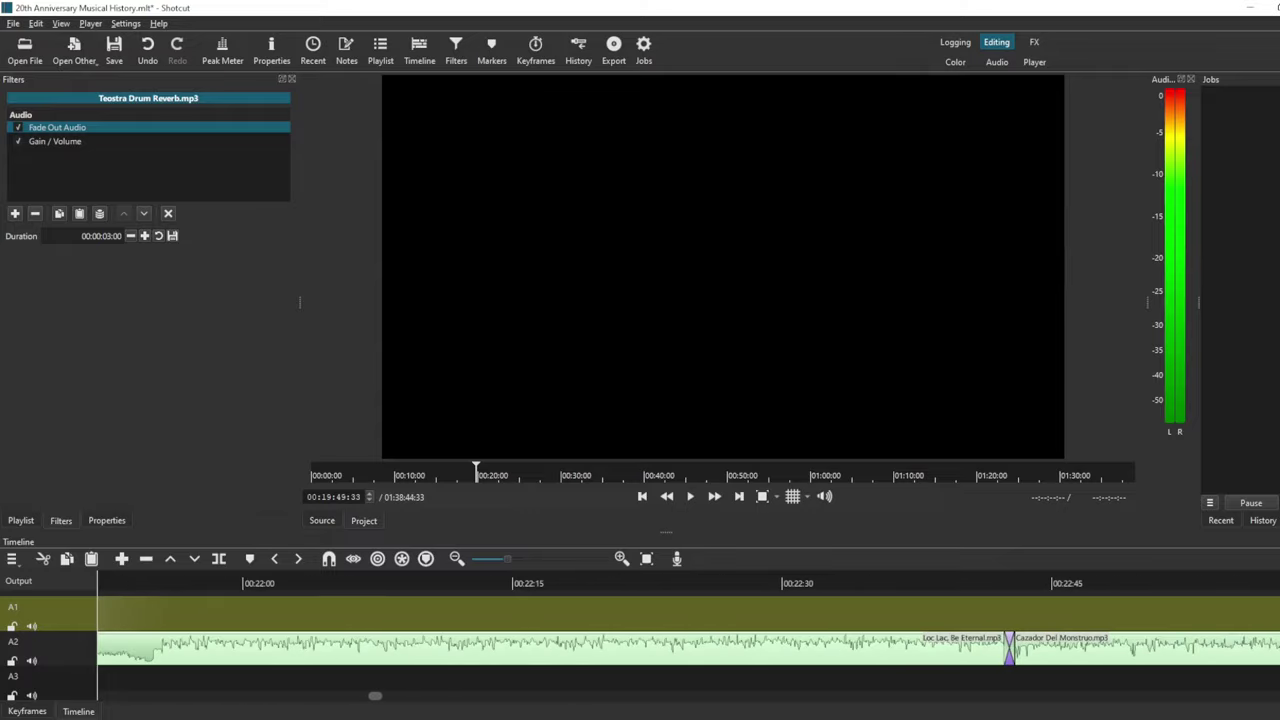
{"action": "scroll", "coordinate": [640, 630], "scroll_direction": "right", "scroll_amount": 4}
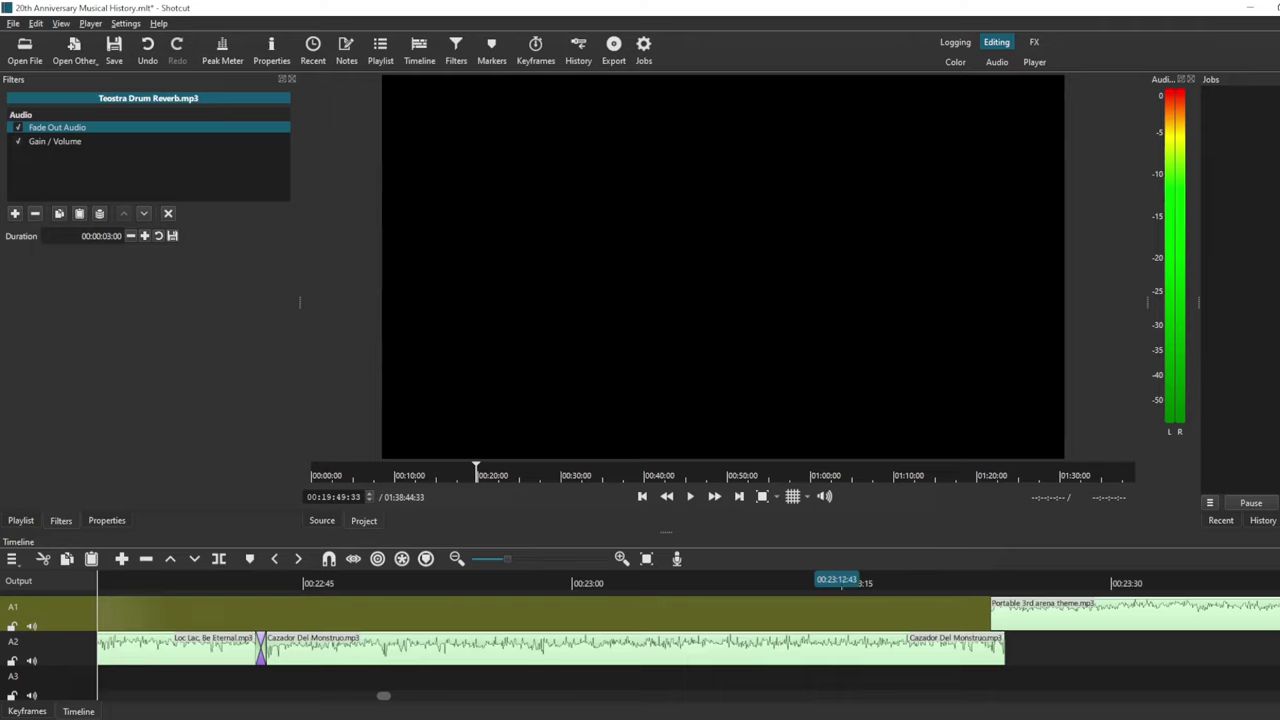
{"action": "left_click", "coordinate": [828, 582]}
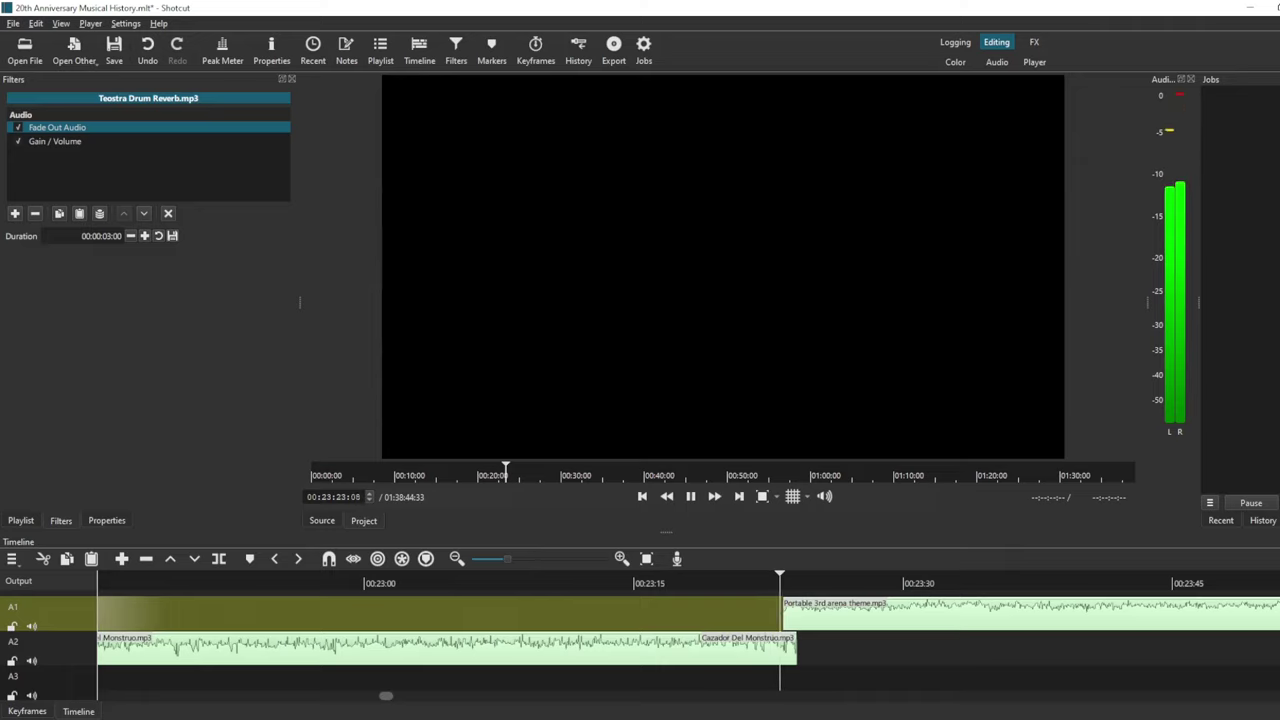
{"action": "key", "text": "space"}
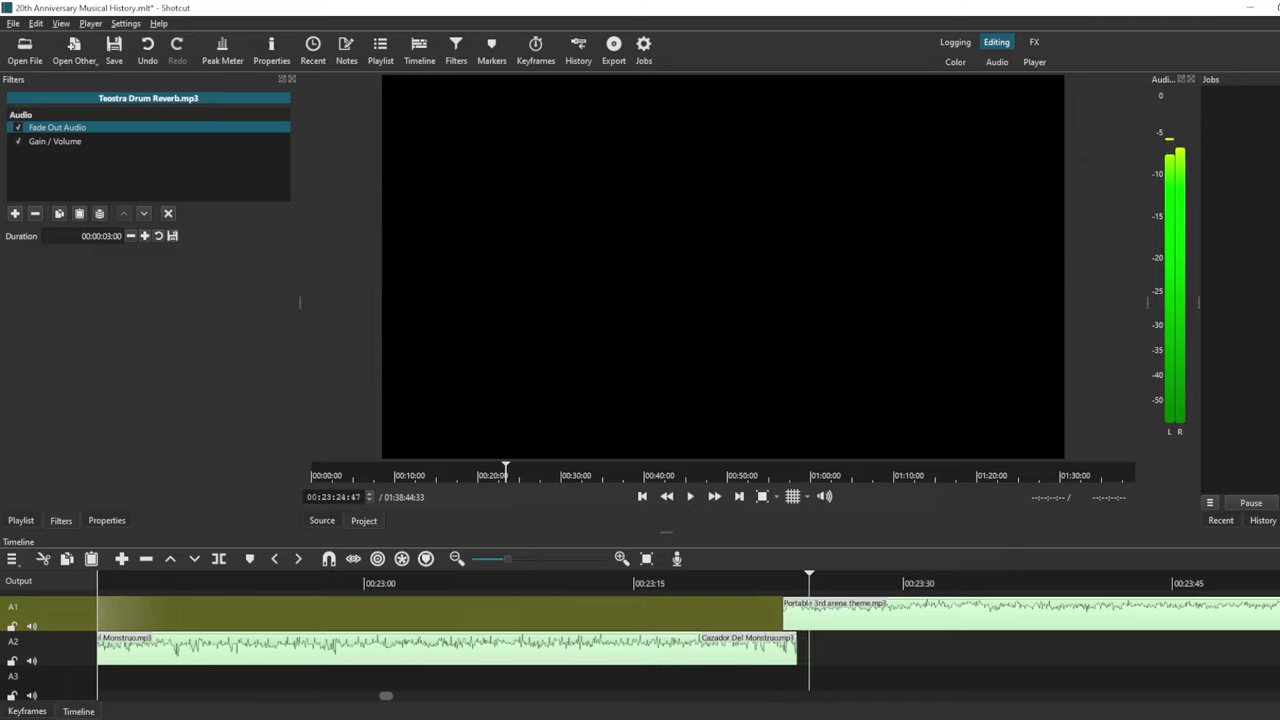
{"action": "left_click_drag", "start_coordinate": [809, 583], "coordinate": [760, 583]}
{"action": "key", "text": "space"}
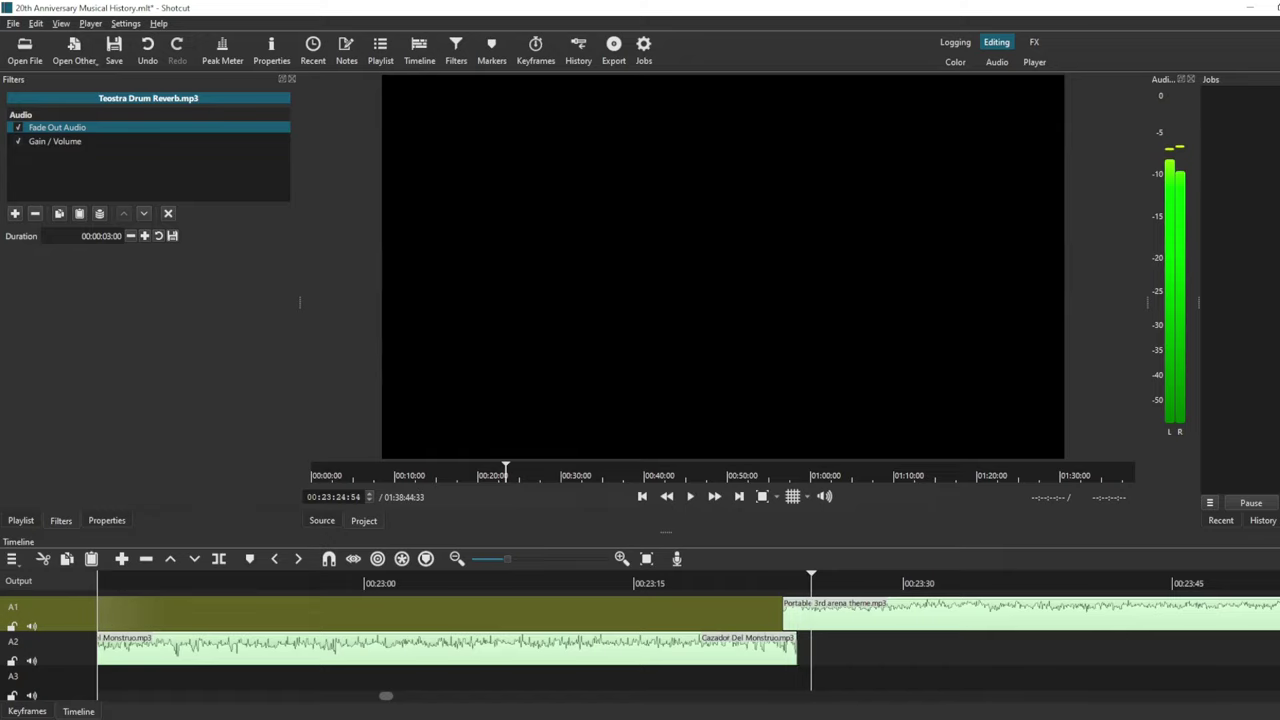
- Switch to Media Player and play the rendered 20th Anniversary Special around the Monster Hunter Portable 3rd title, stopping at 0:23:41
{"action": "key", "text": "alt+Tab"}
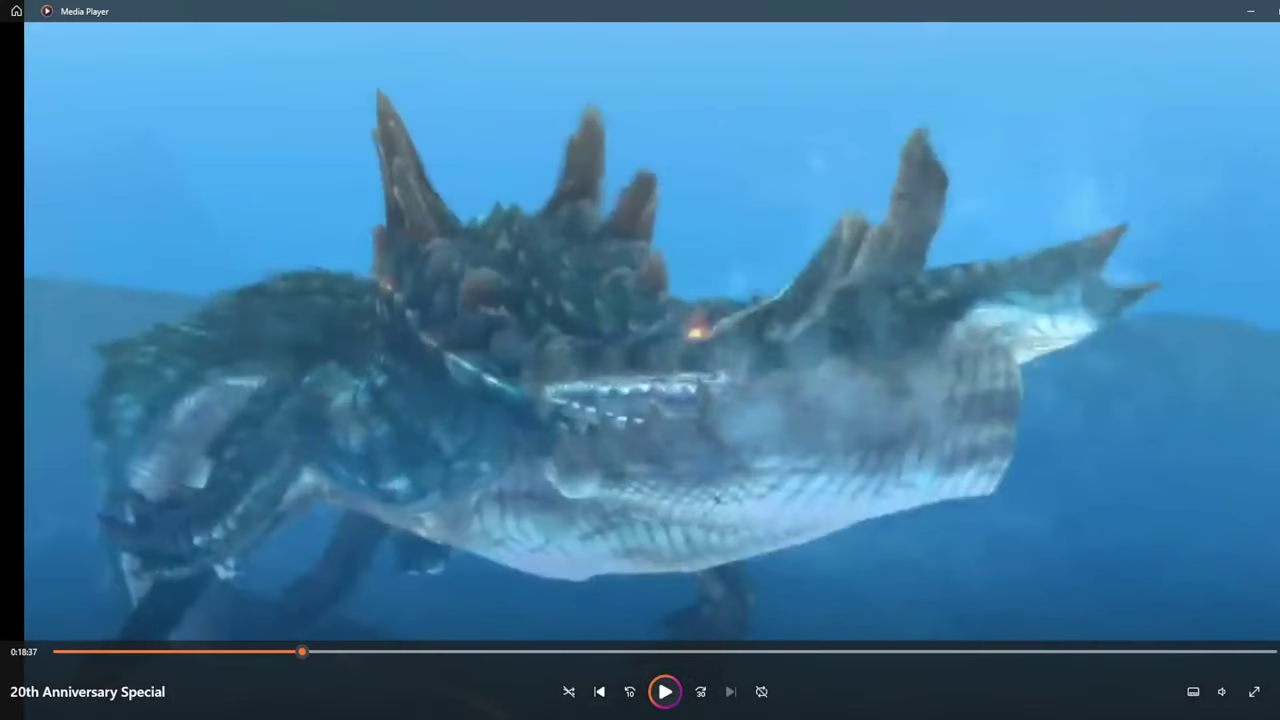
{"action": "key", "text": "Right"}
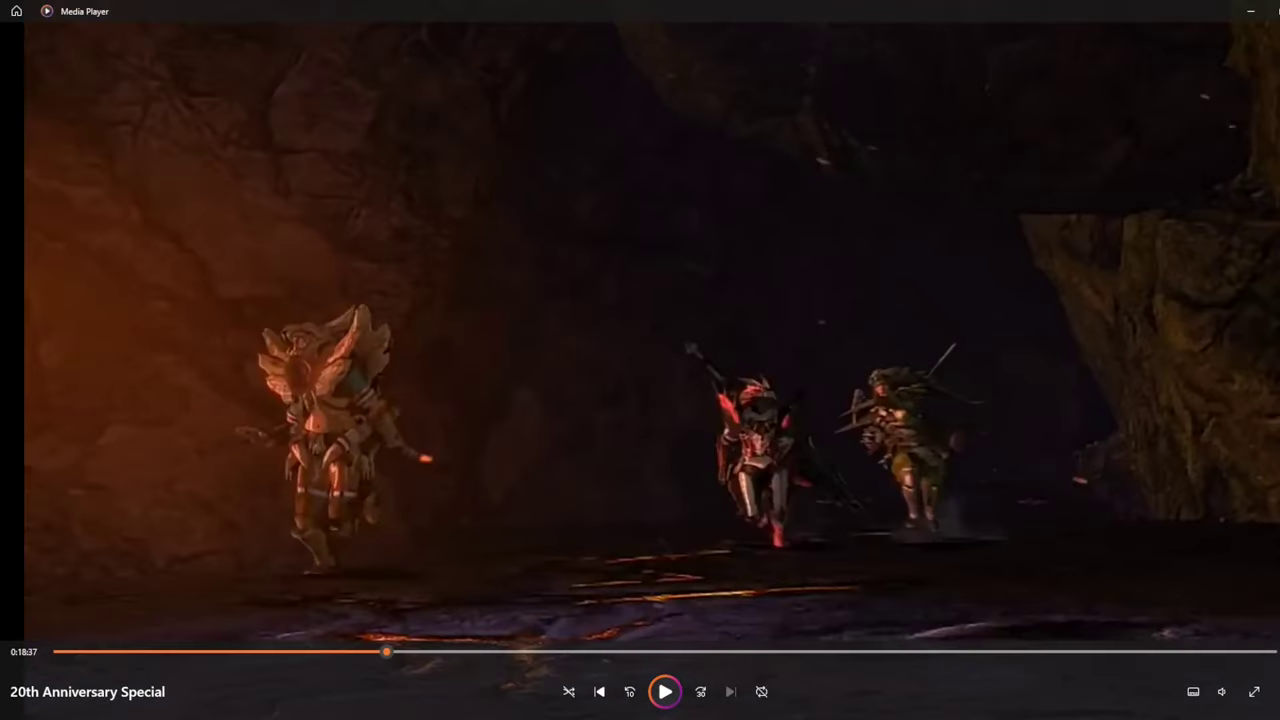
{"action": "key", "text": "space"}
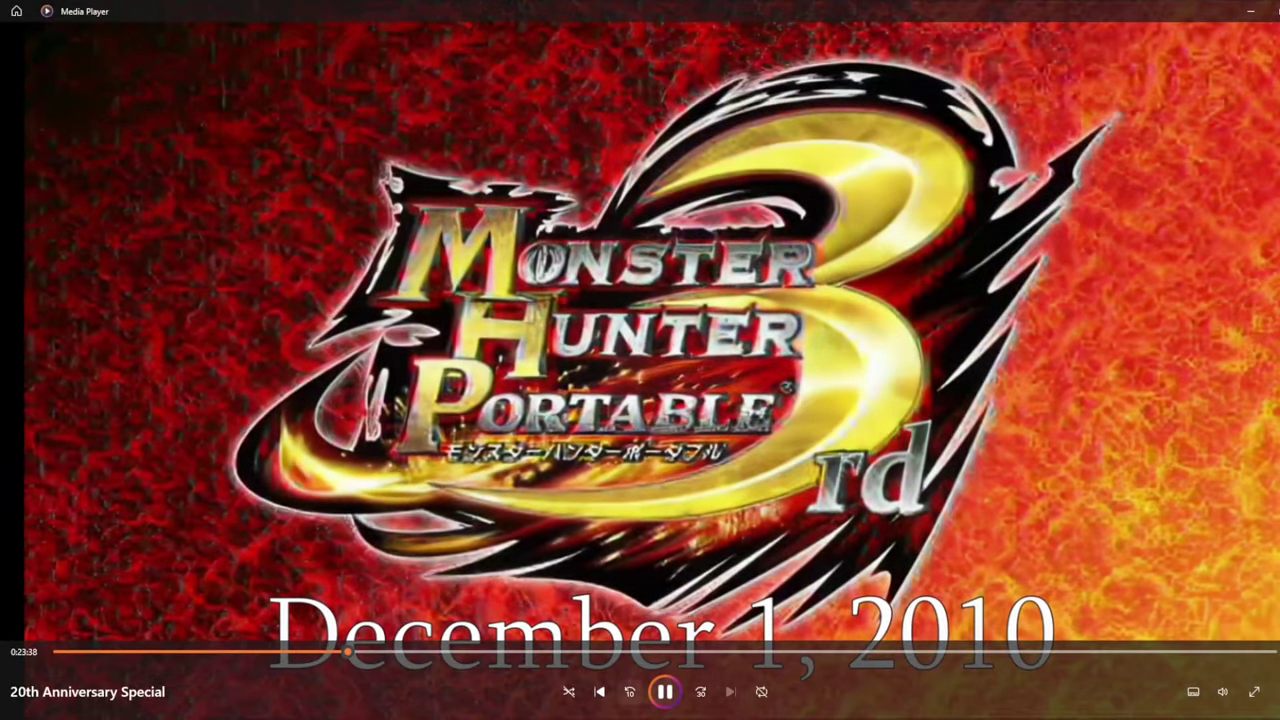
{"action": "key", "text": "Left"}
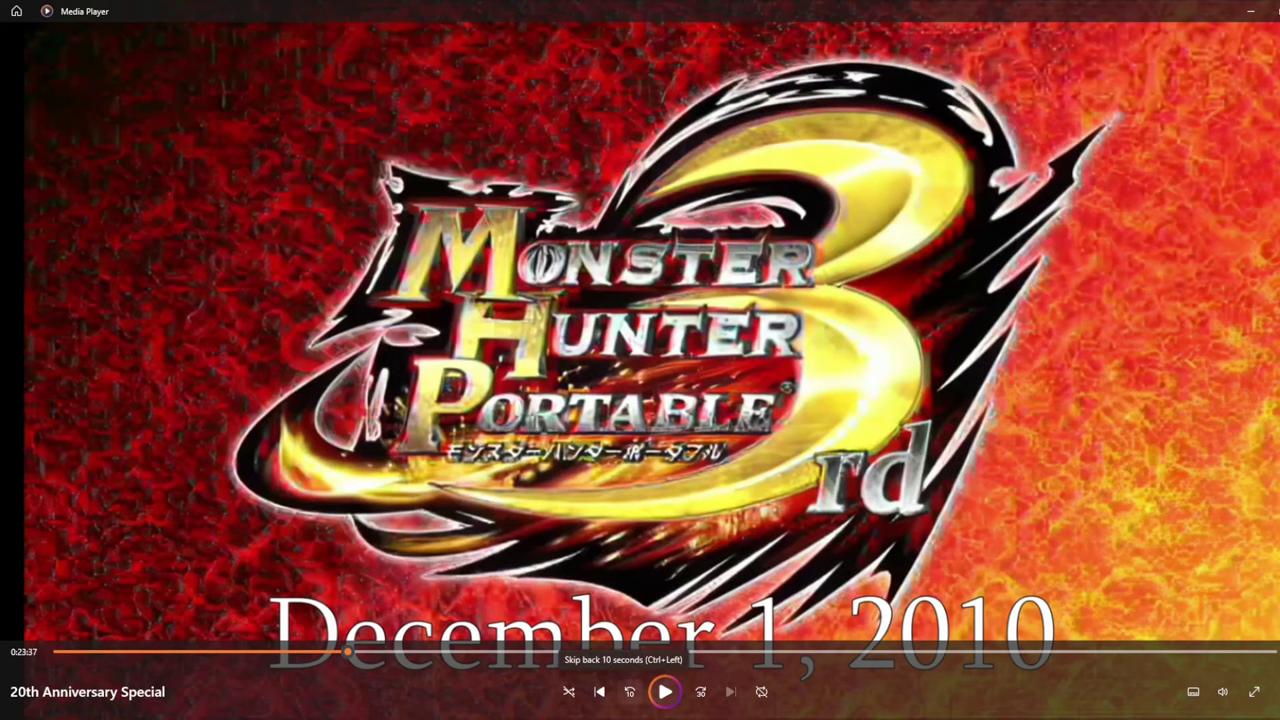
{"action": "left_click", "coordinate": [629, 691]}
{"action": "key", "text": "space"}
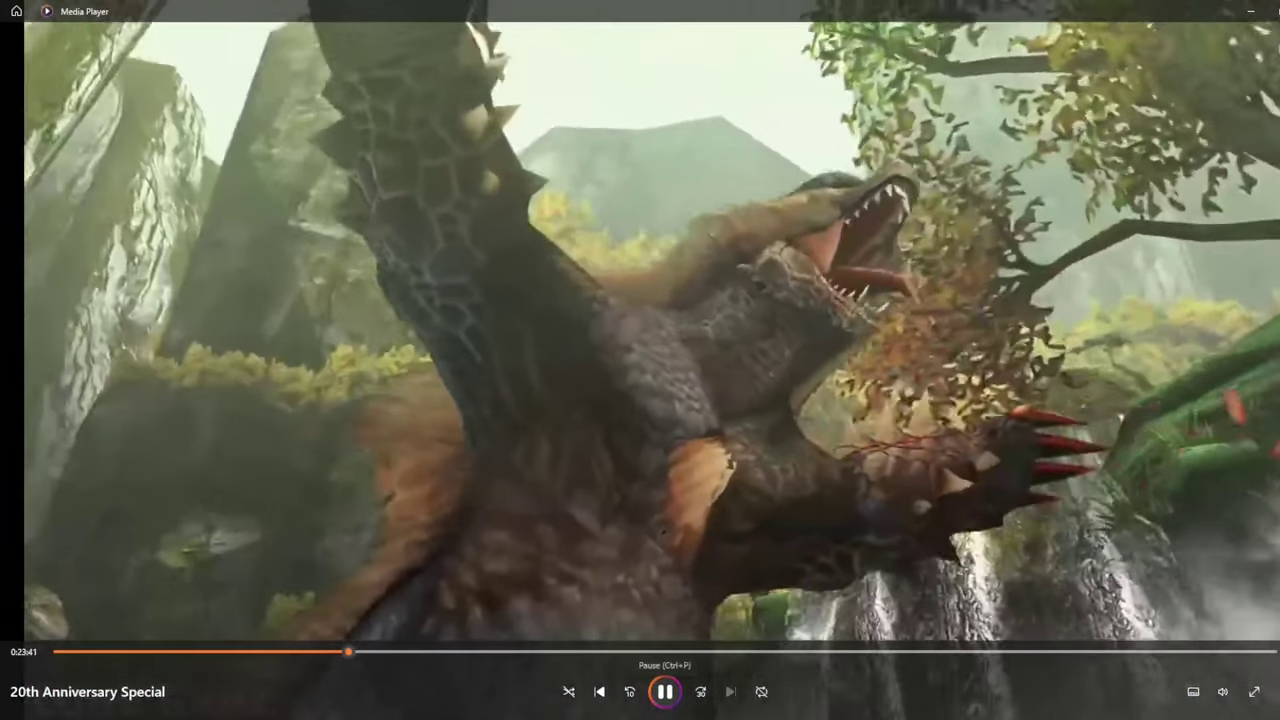
{"action": "left_click", "coordinate": [665, 691]}
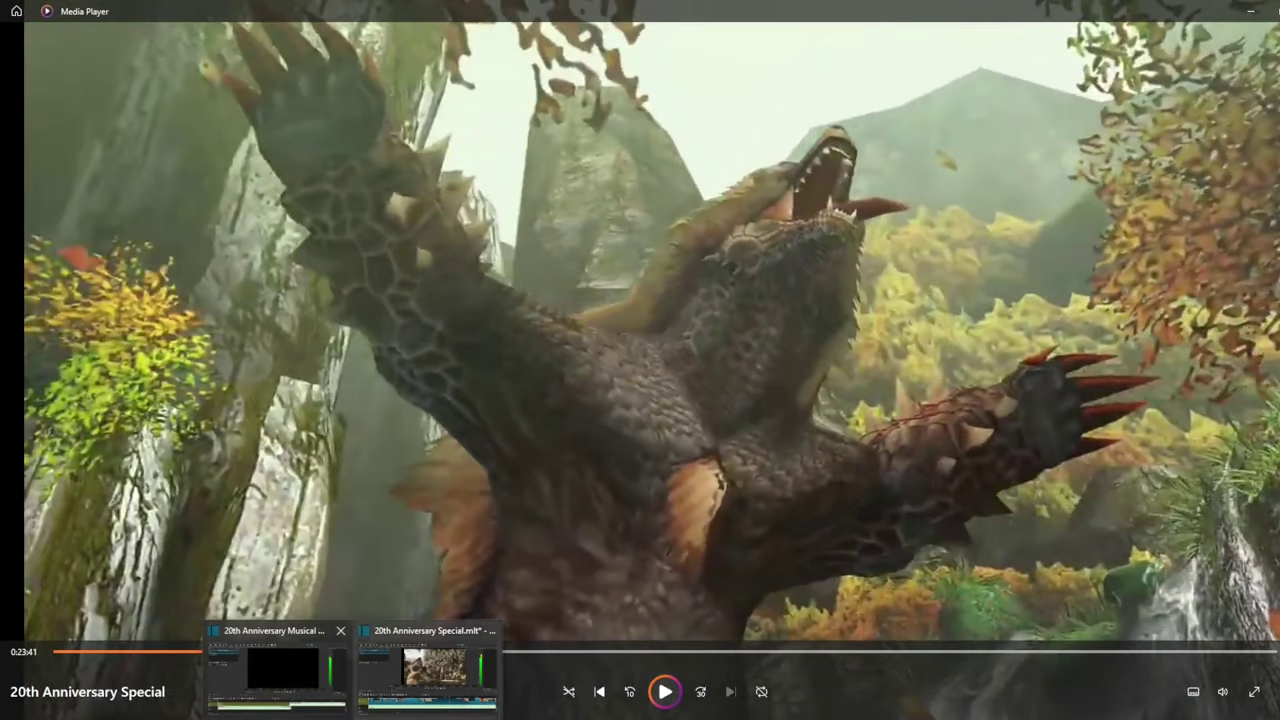
- Return to the Musical History project and play the Portable 3rd arena theme from 00:23:24 to about 00:23:40
{"action": "left_click", "coordinate": [278, 676]}
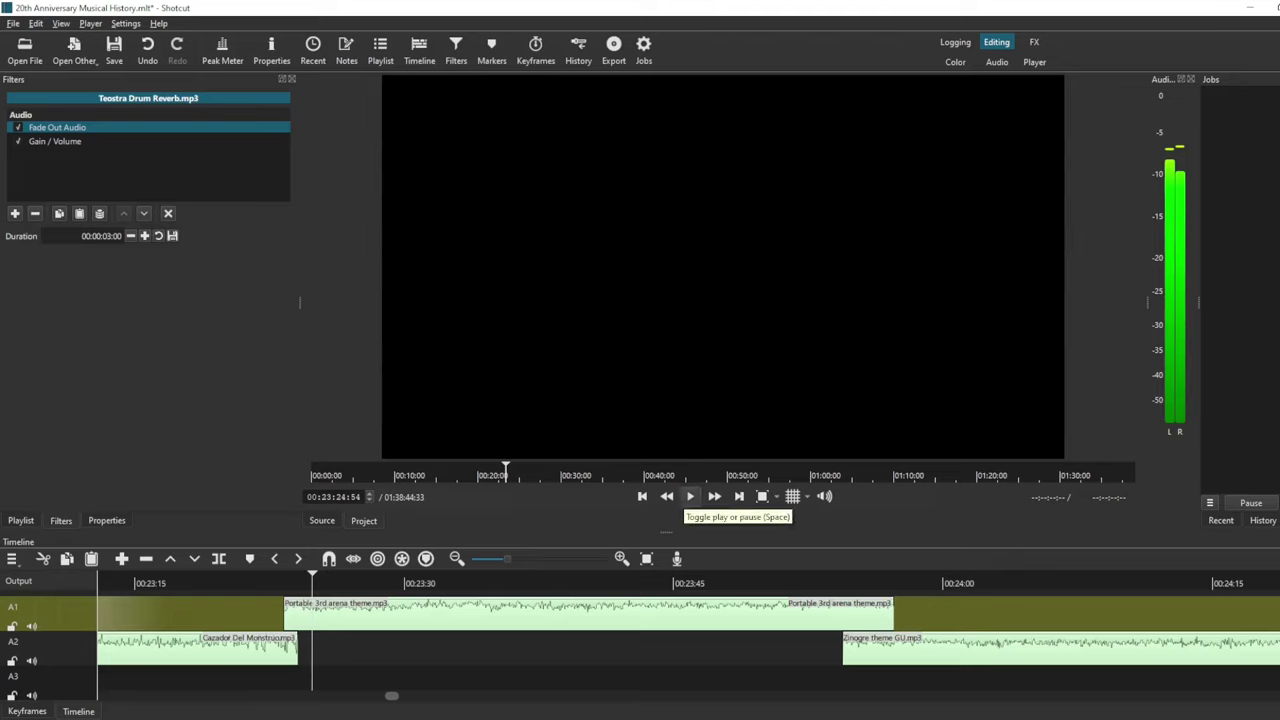
{"action": "left_click", "coordinate": [689, 496]}
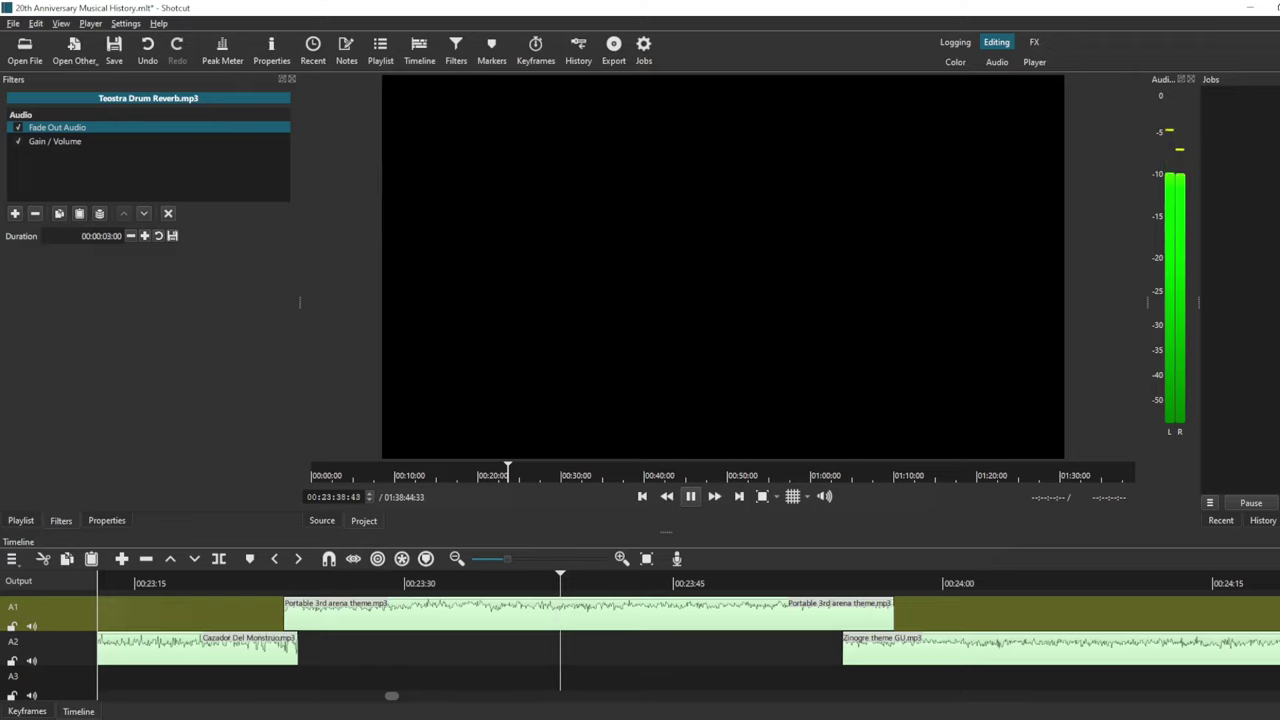
{"action": "left_click", "coordinate": [690, 496]}
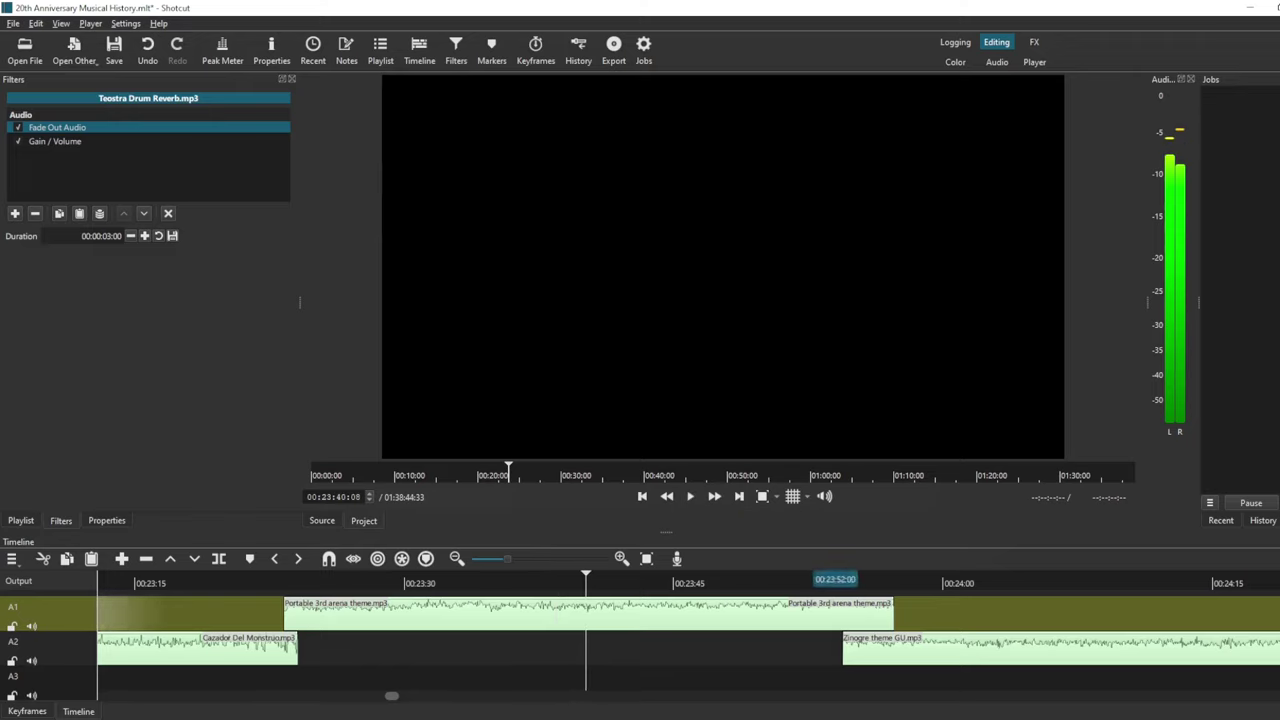
- Mute track A2 with the Zinogre theme and play the end of the Portable 3rd arena theme from about 00:23:47
{"action": "left_click", "coordinate": [798, 580]}
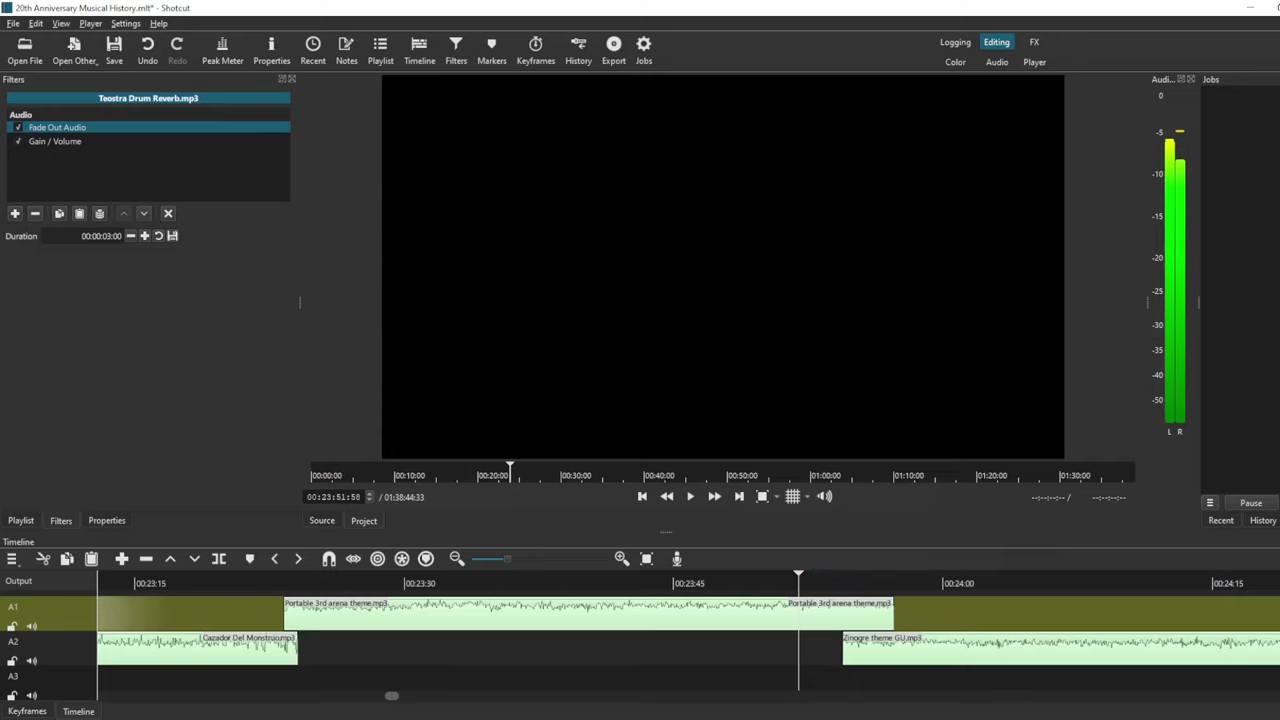
{"action": "scroll", "coordinate": [1109, 576], "scroll_direction": "right", "scroll_amount": 3}
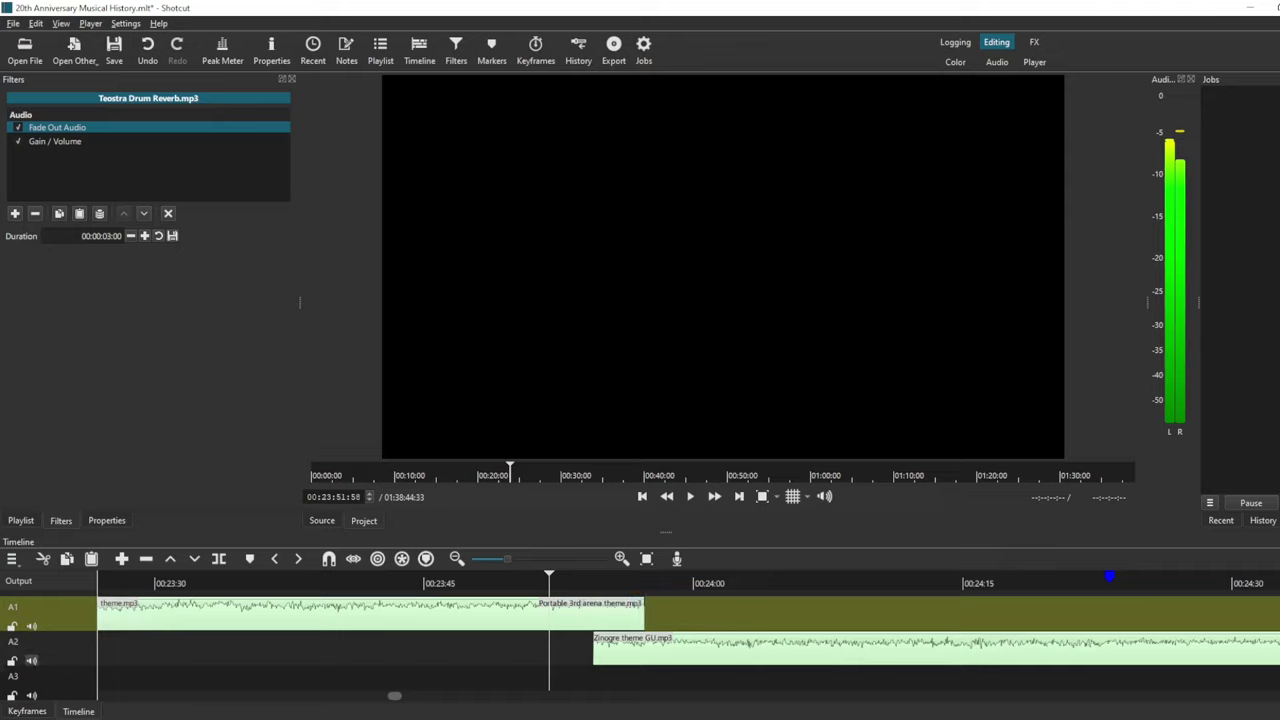
{"action": "left_click", "coordinate": [31, 660]}
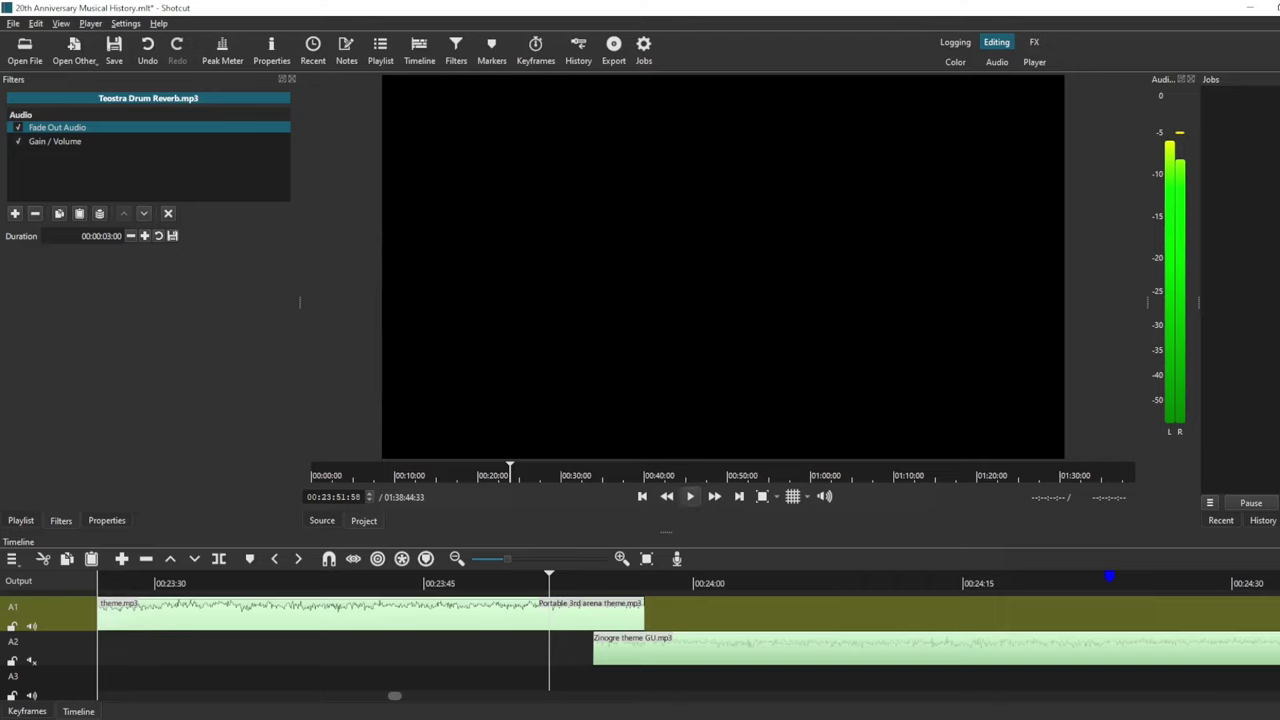
{"action": "left_click", "coordinate": [470, 580]}
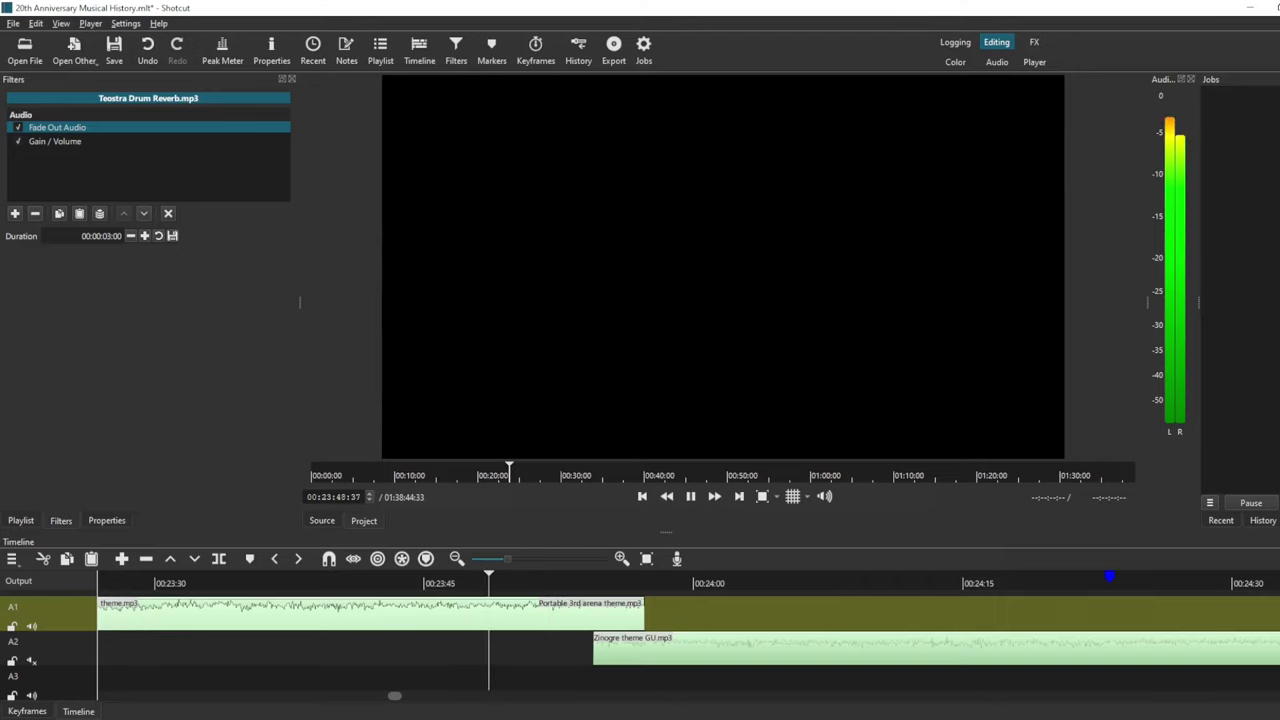
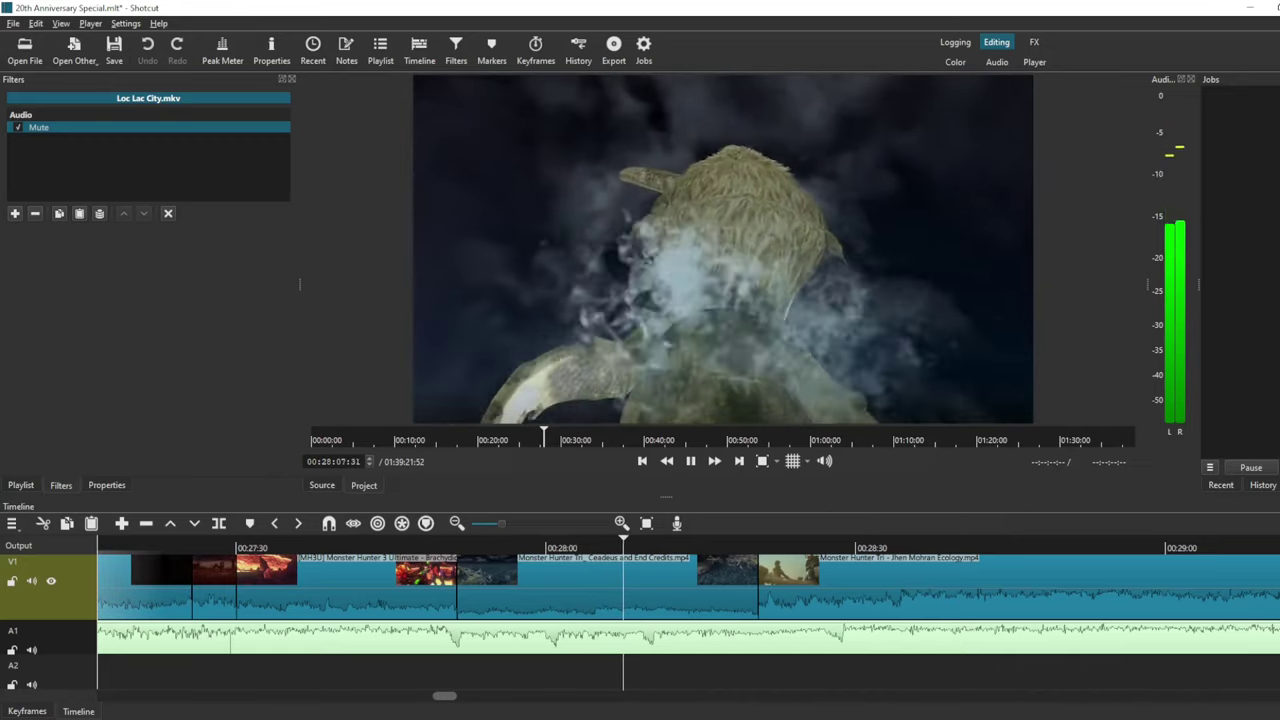
- Pause the special on the Ceadeus and End Credits clip at about 00:28:09
{"action": "key", "text": "space"}
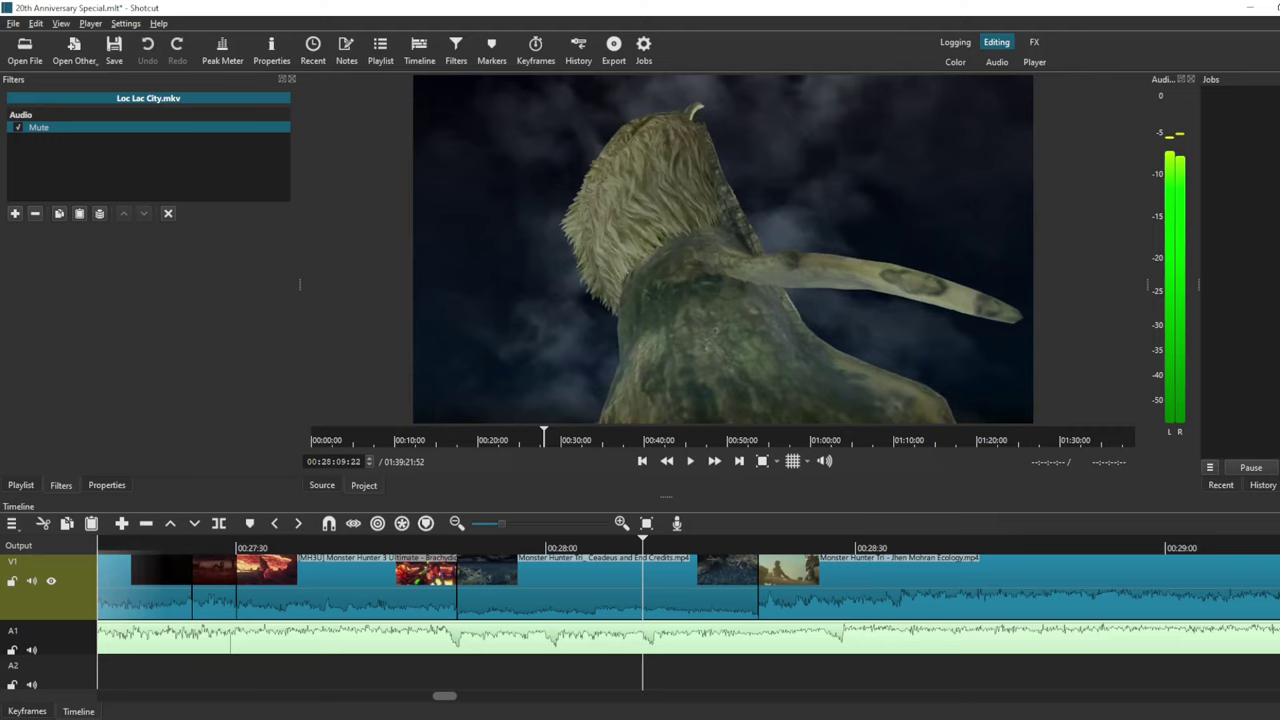
{"action": "scroll", "coordinate": [640, 627], "scroll_direction": "up", "scroll_amount": 1}
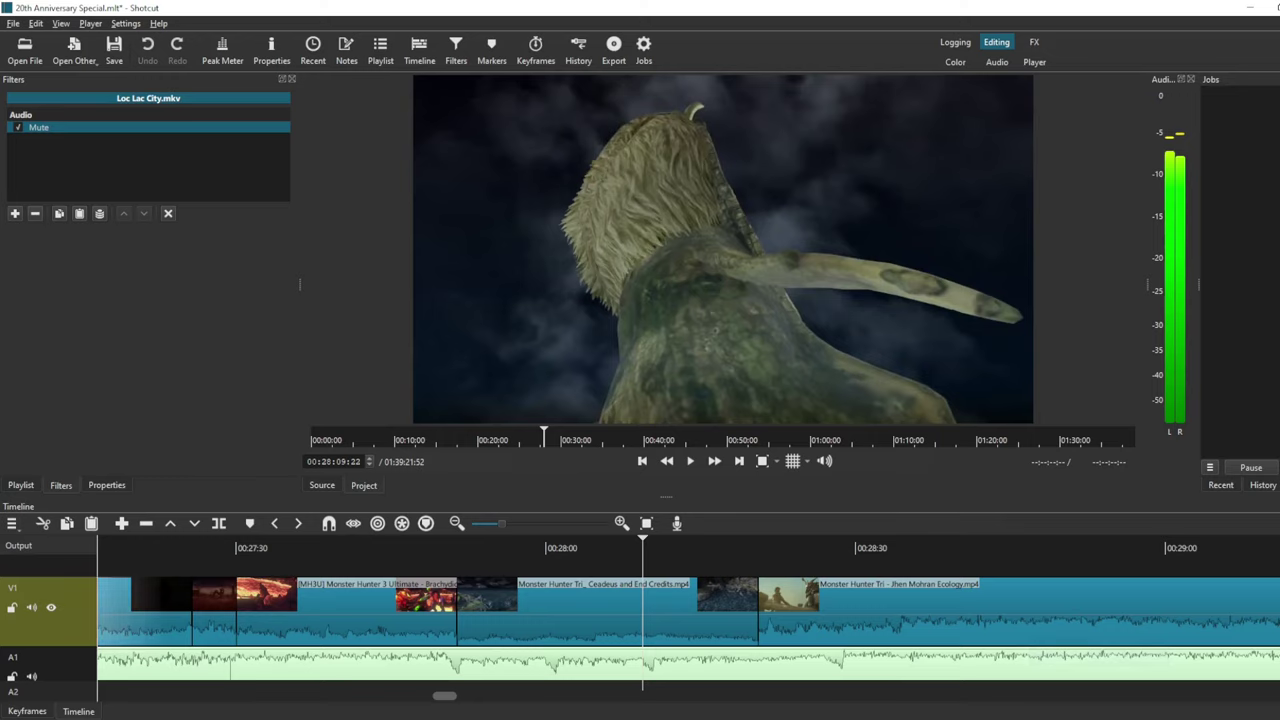
- Play the Jhen Mohran Ecology clip in the special from about 00:28:37
{"action": "scroll", "coordinate": [640, 620], "scroll_direction": "right", "scroll_amount": 3}
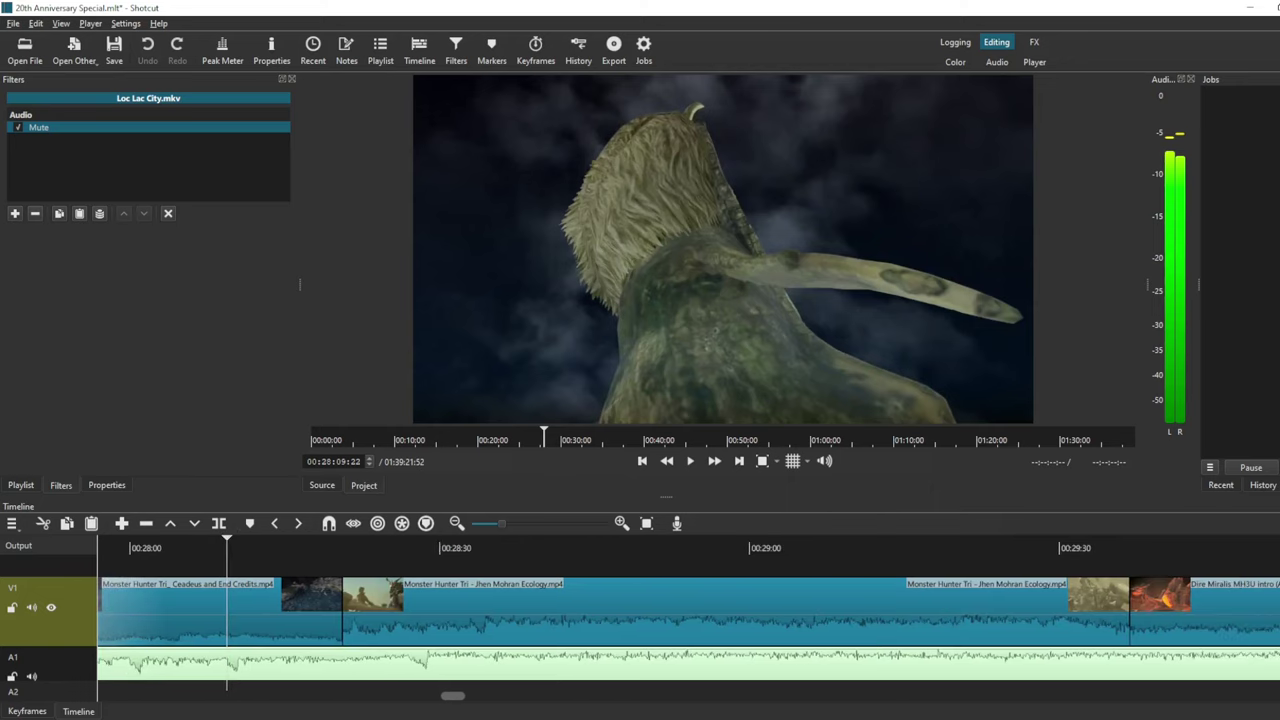
{"action": "scroll", "coordinate": [640, 610], "scroll_direction": "left", "scroll_amount": 2}
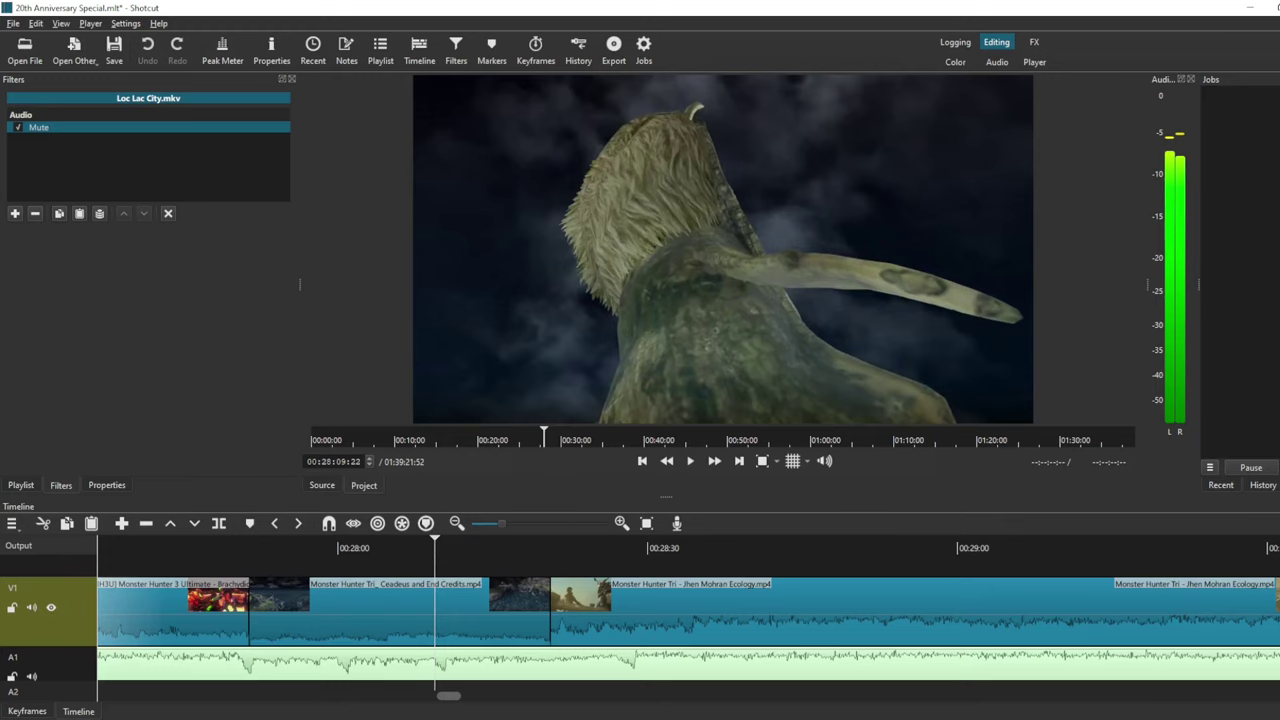
{"action": "scroll", "coordinate": [640, 610], "scroll_direction": "right", "scroll_amount": 3}
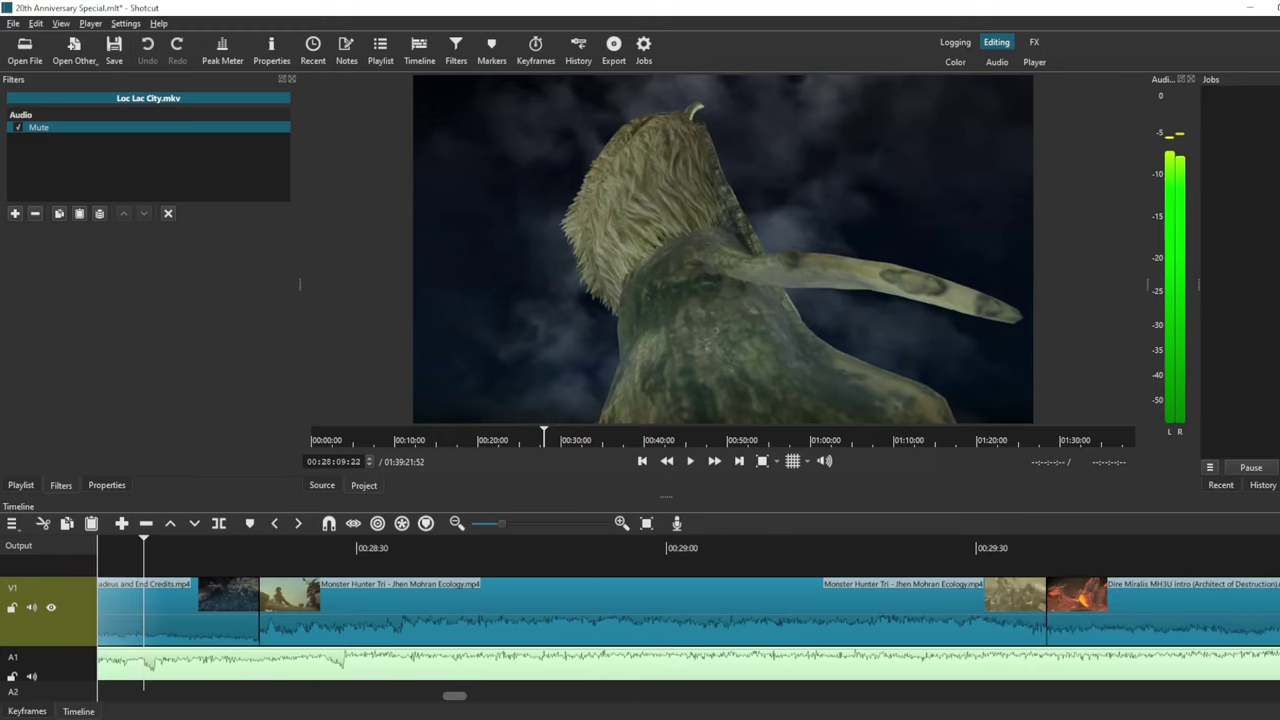
{"action": "left_click", "coordinate": [428, 545]}
{"action": "key", "text": "space"}
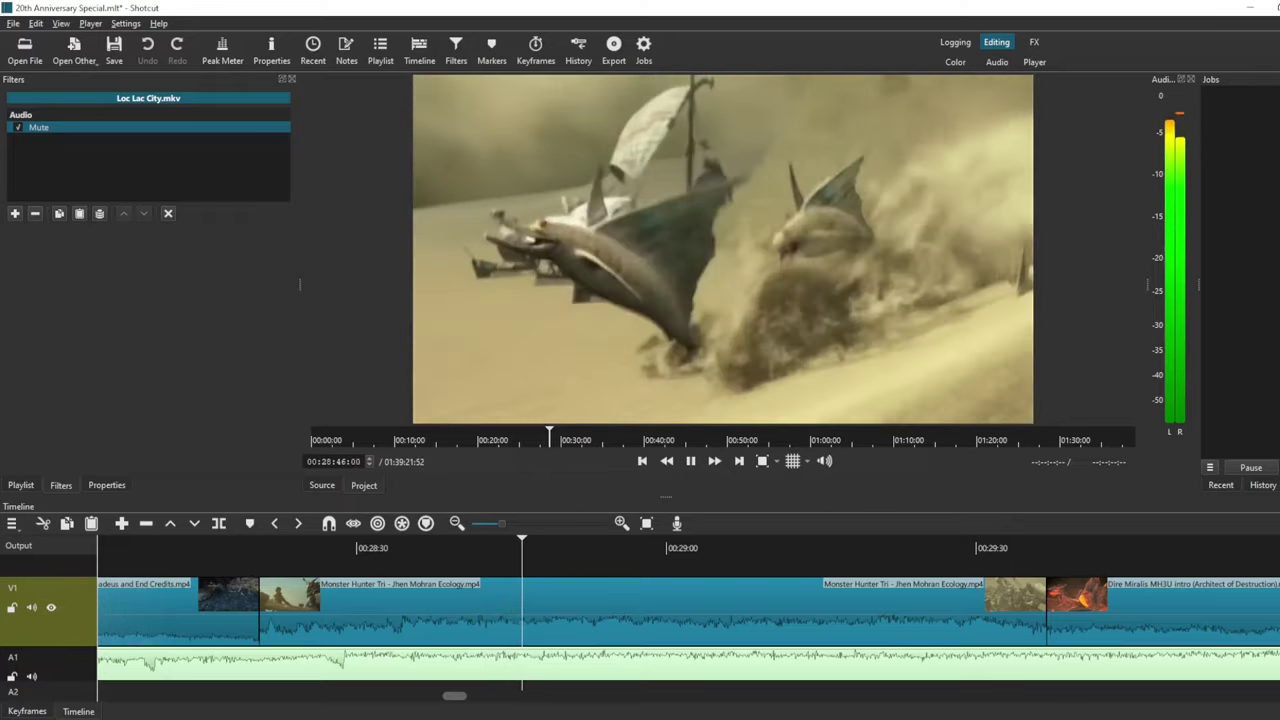
- Play the Dire Miralis intro clip from 00:29:48 and pause it at about 00:29:58
{"action": "left_click", "coordinate": [1053, 545]}
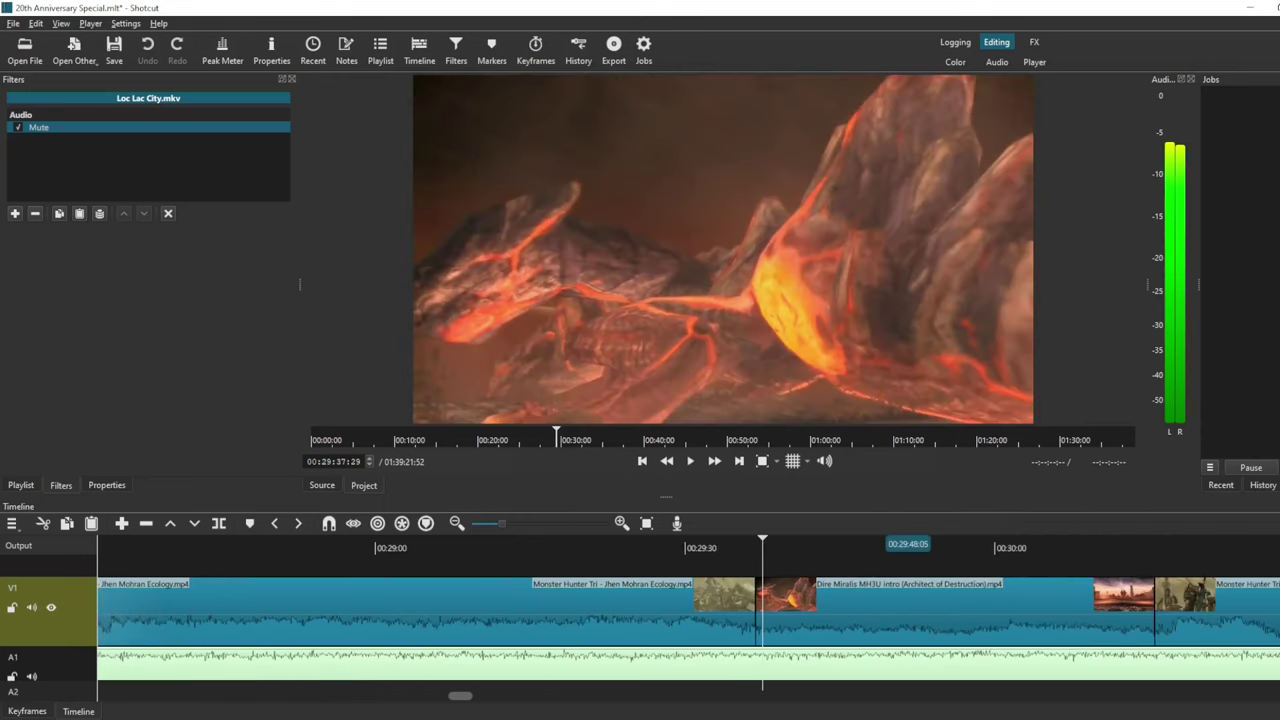
{"action": "left_click", "coordinate": [872, 545]}
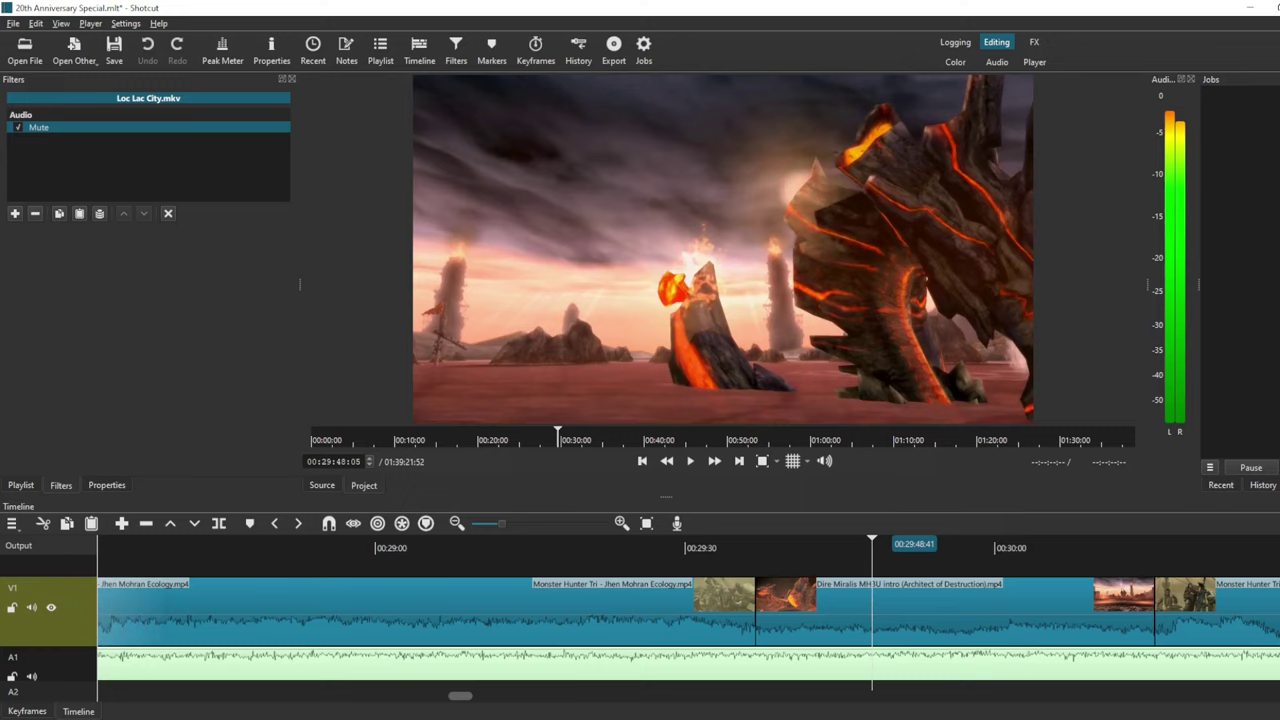
{"action": "key", "text": "space"}
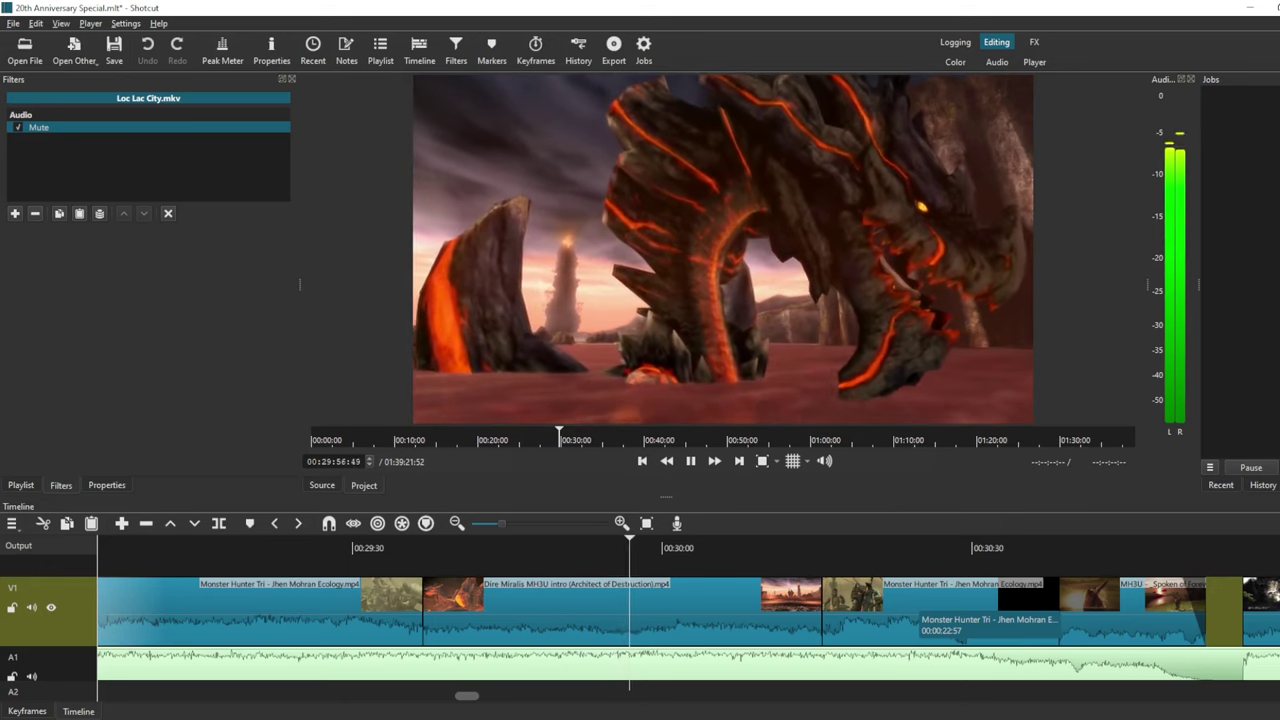
{"action": "key", "text": "space"}
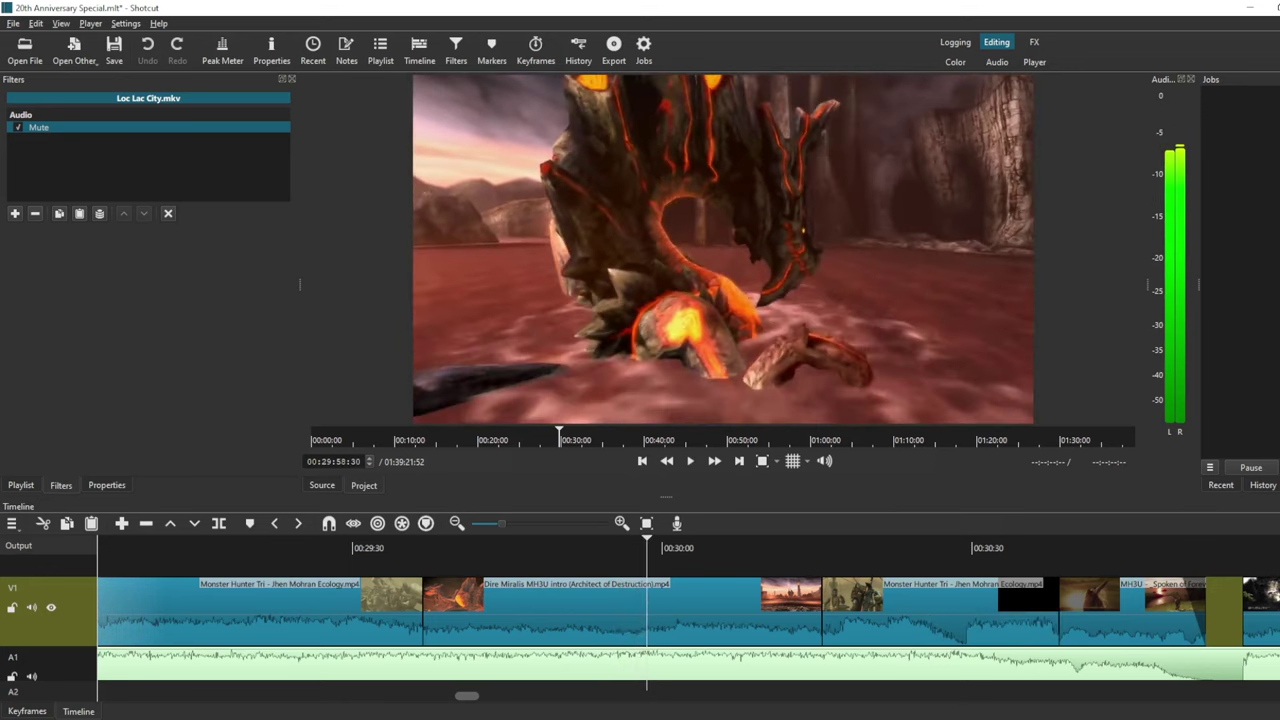
- Play the end of the Monster Hunter Tri section from about 00:30:20 to 00:30:55 and save the special's project
{"action": "left_click", "coordinate": [874, 547]}
{"action": "key", "text": "space"}
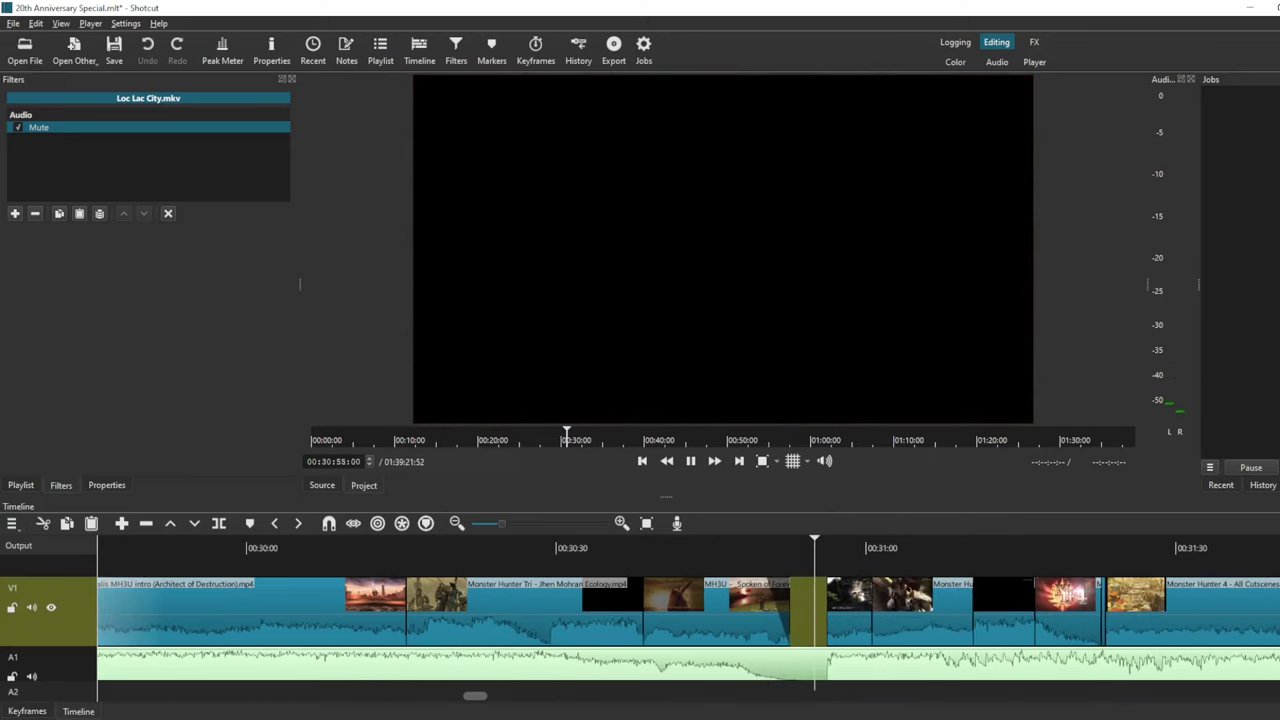
{"action": "key", "text": "space"}
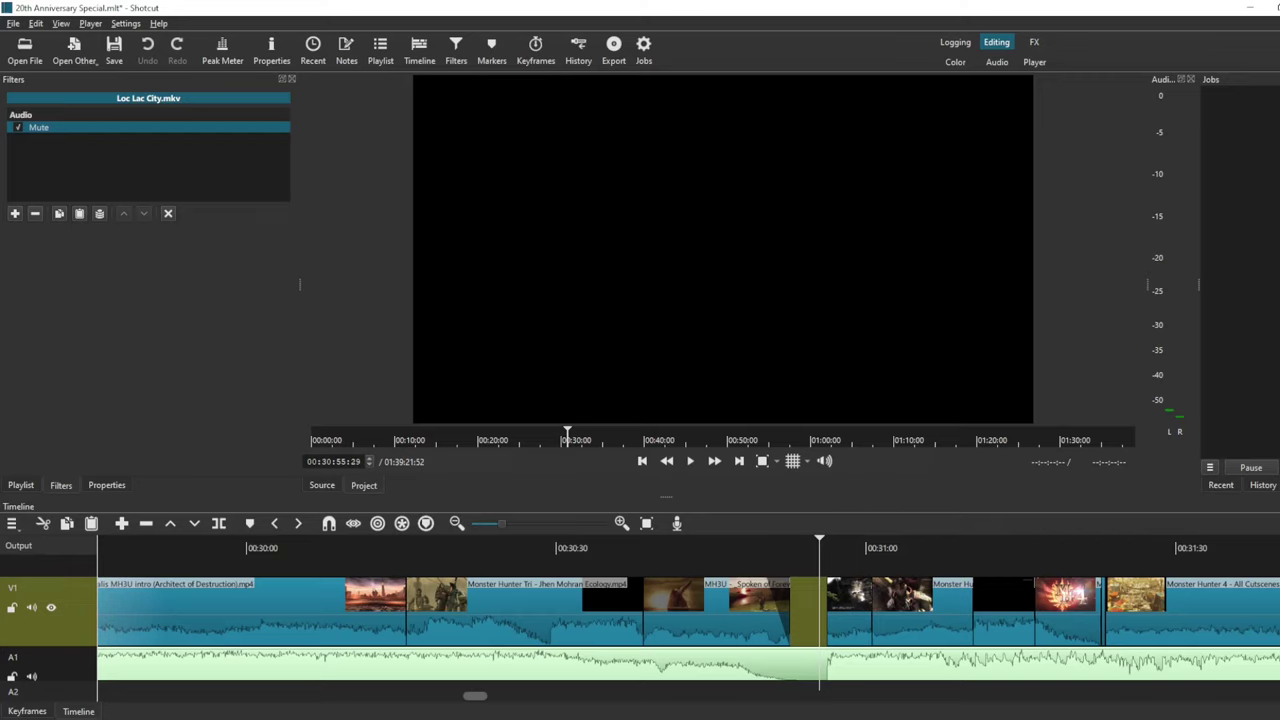
{"action": "key", "text": "ctrl+s"}
- Switch to the Musical History project and play the MH4 File Selection theme from 00:30:55
{"action": "mouse_move", "coordinate": [350, 719]}
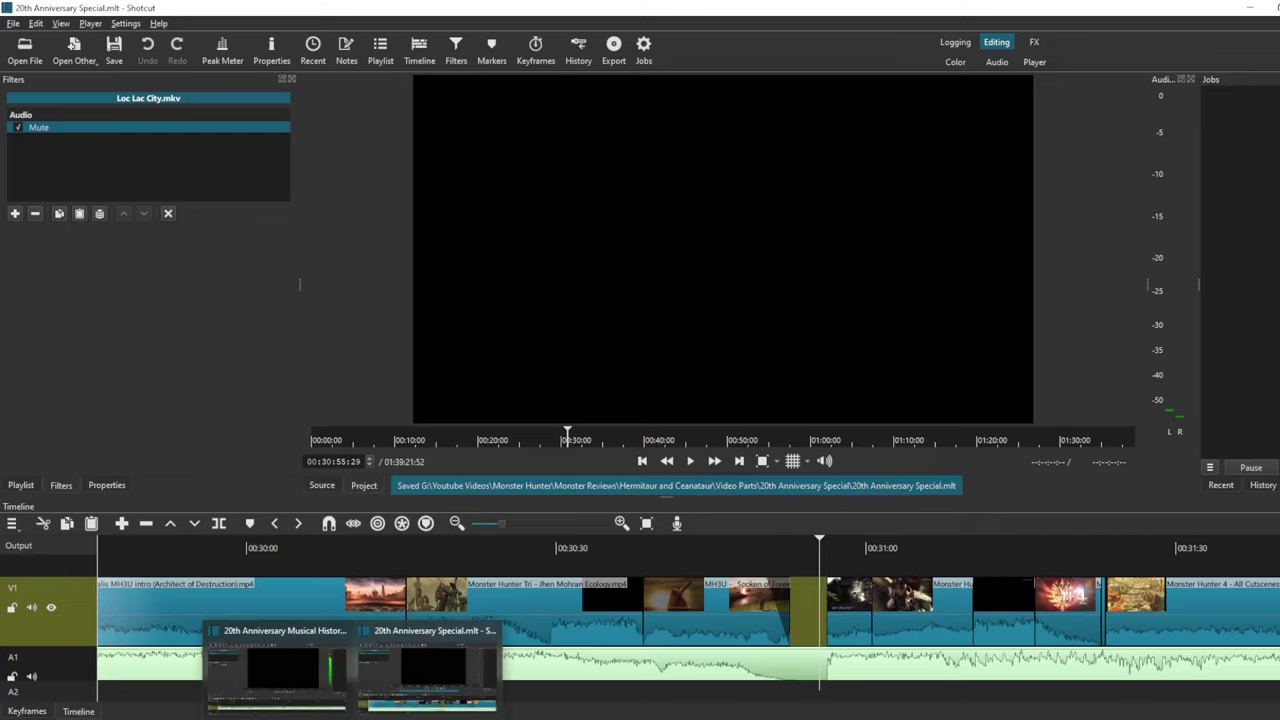
{"action": "left_click", "coordinate": [275, 668]}
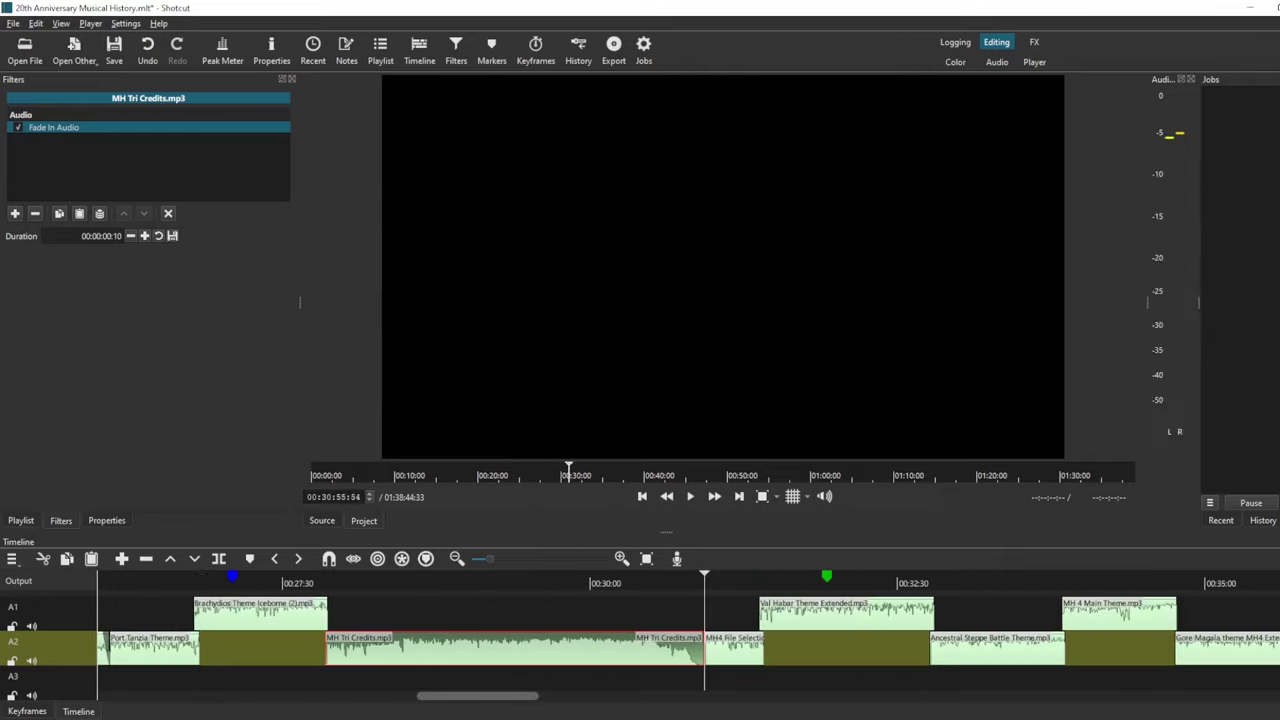
{"action": "key", "text": "space"}
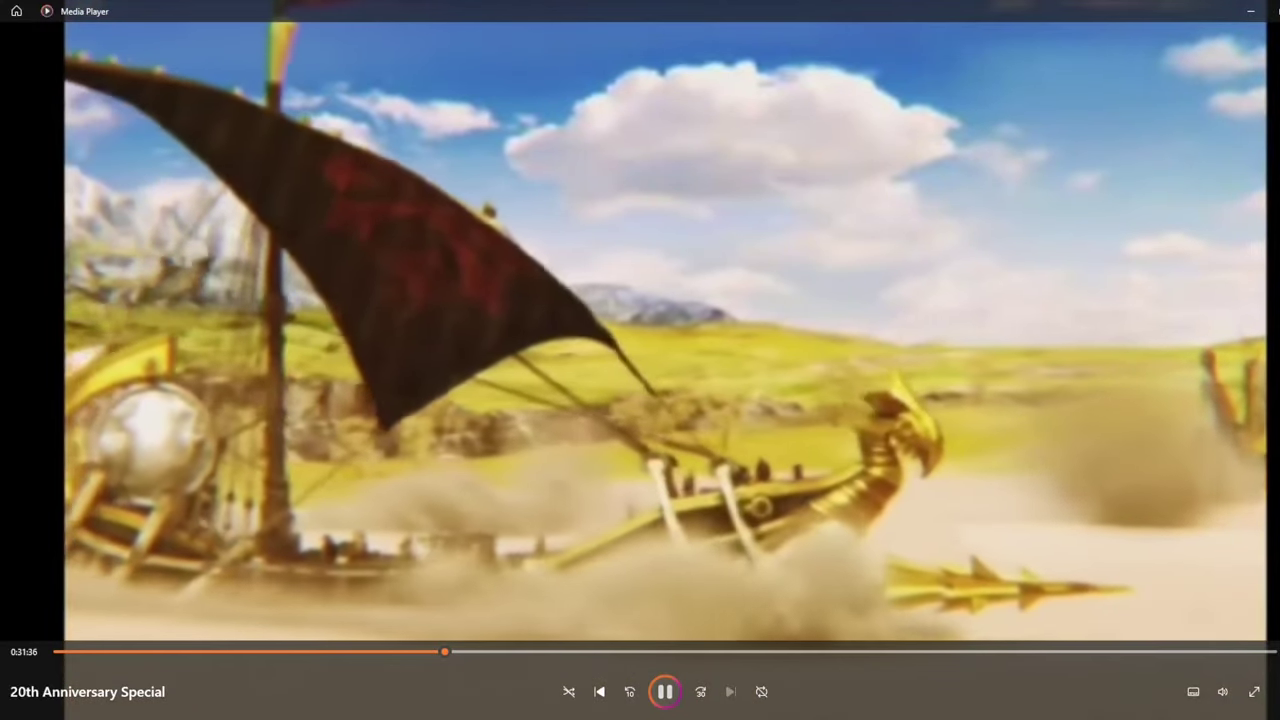
- Pause the Media Player render at 0:31:37 and scrub the Monster Hunter 4 cutscenes in the special's Shotcut project from 00:31:55 to 00:32:33
{"action": "key", "text": "ctrl+p"}
{"action": "mouse_move", "coordinate": [350, 712]}
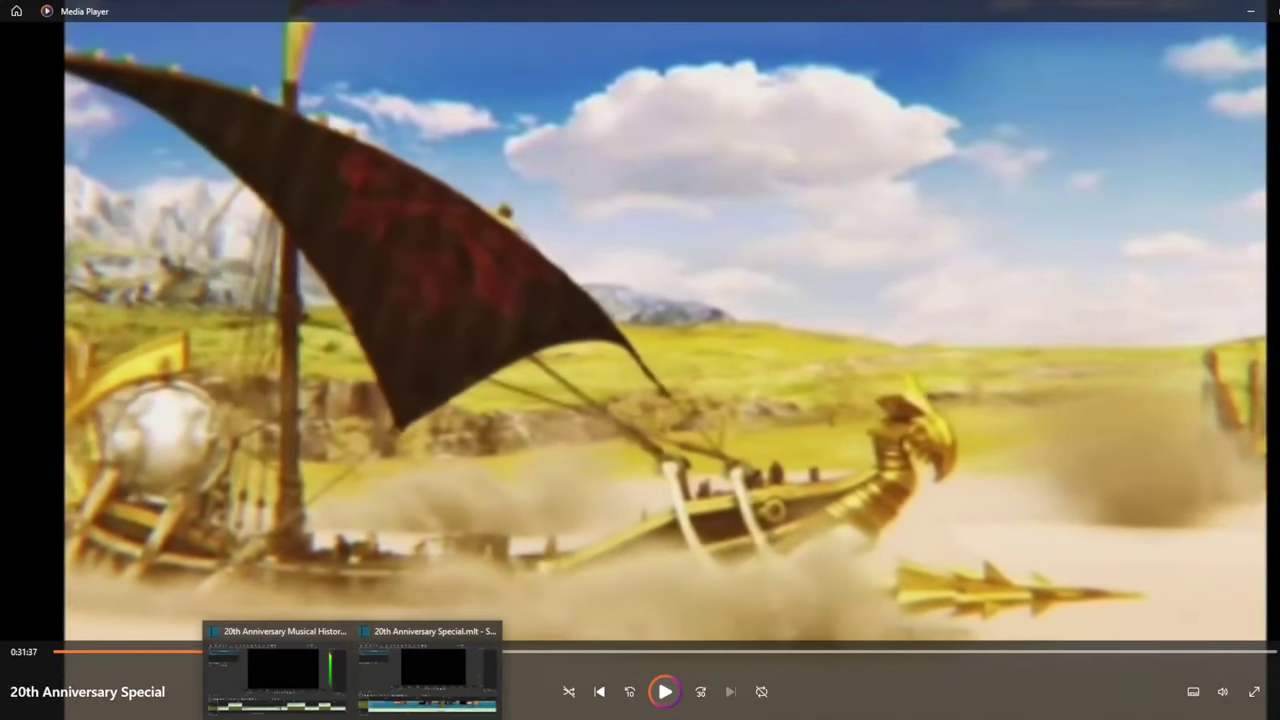
{"action": "left_click", "coordinate": [430, 670]}
{"action": "scroll", "coordinate": [430, 640], "scroll_direction": "down", "scroll_amount": 5}
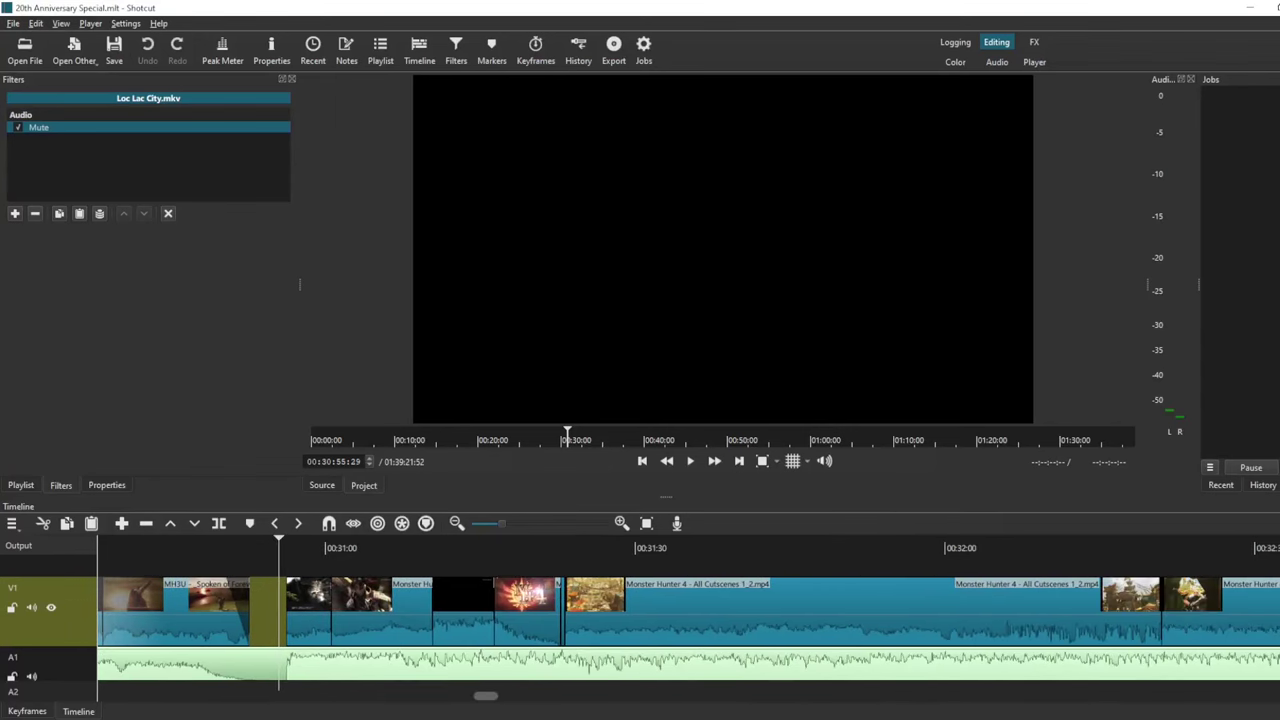
{"action": "left_click", "coordinate": [650, 547]}
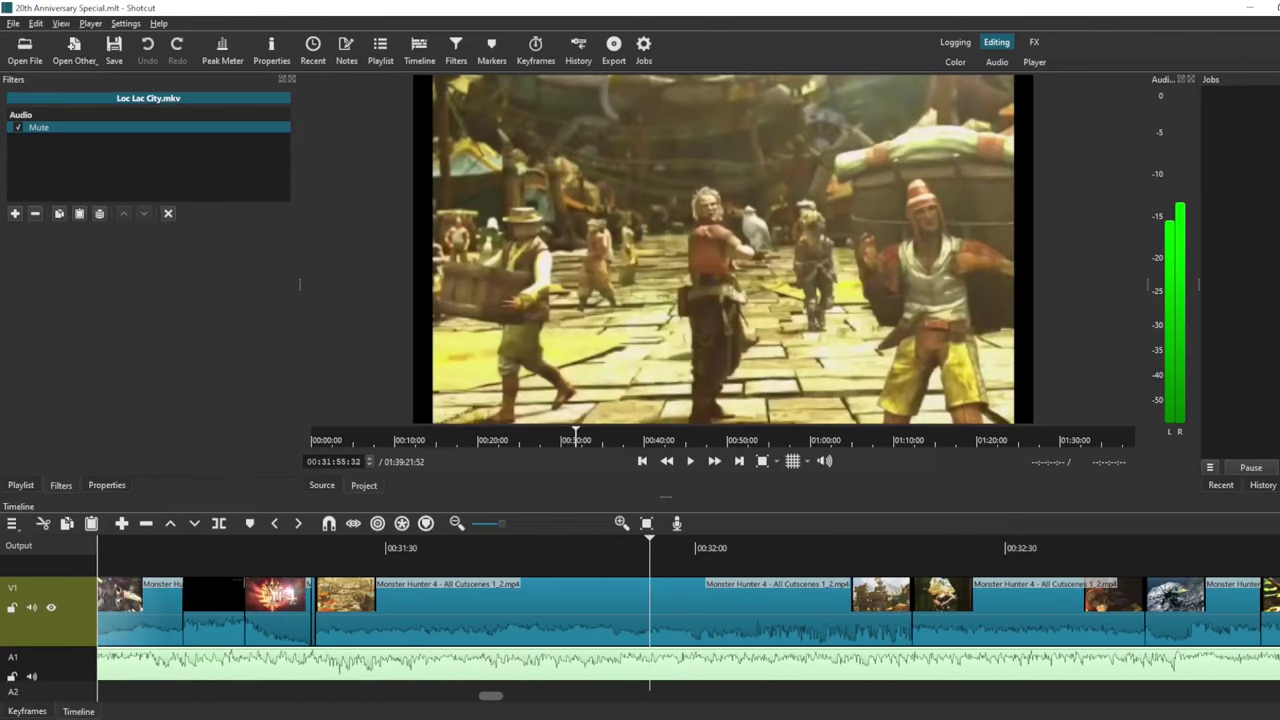
{"action": "left_click_drag", "start_coordinate": [650, 547], "coordinate": [968, 547]}
{"action": "scroll", "coordinate": [968, 547], "scroll_direction": "down", "scroll_amount": 2}
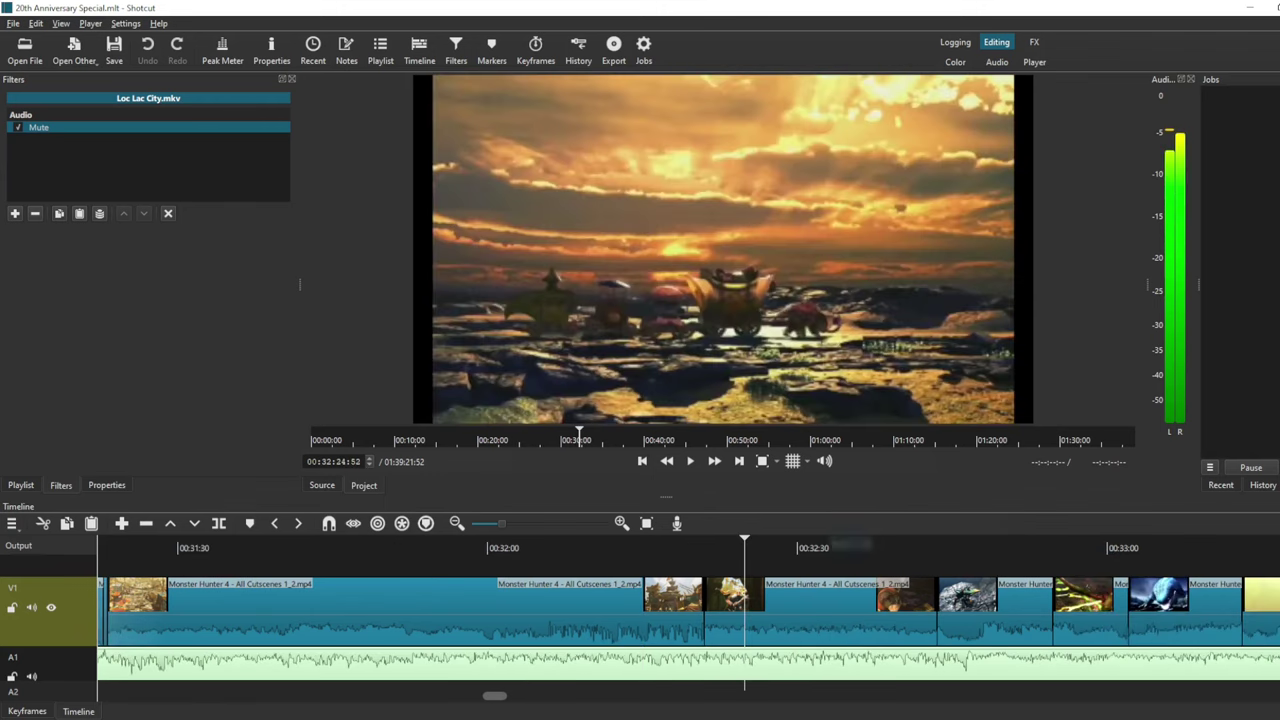
{"action": "left_click", "coordinate": [832, 547]}
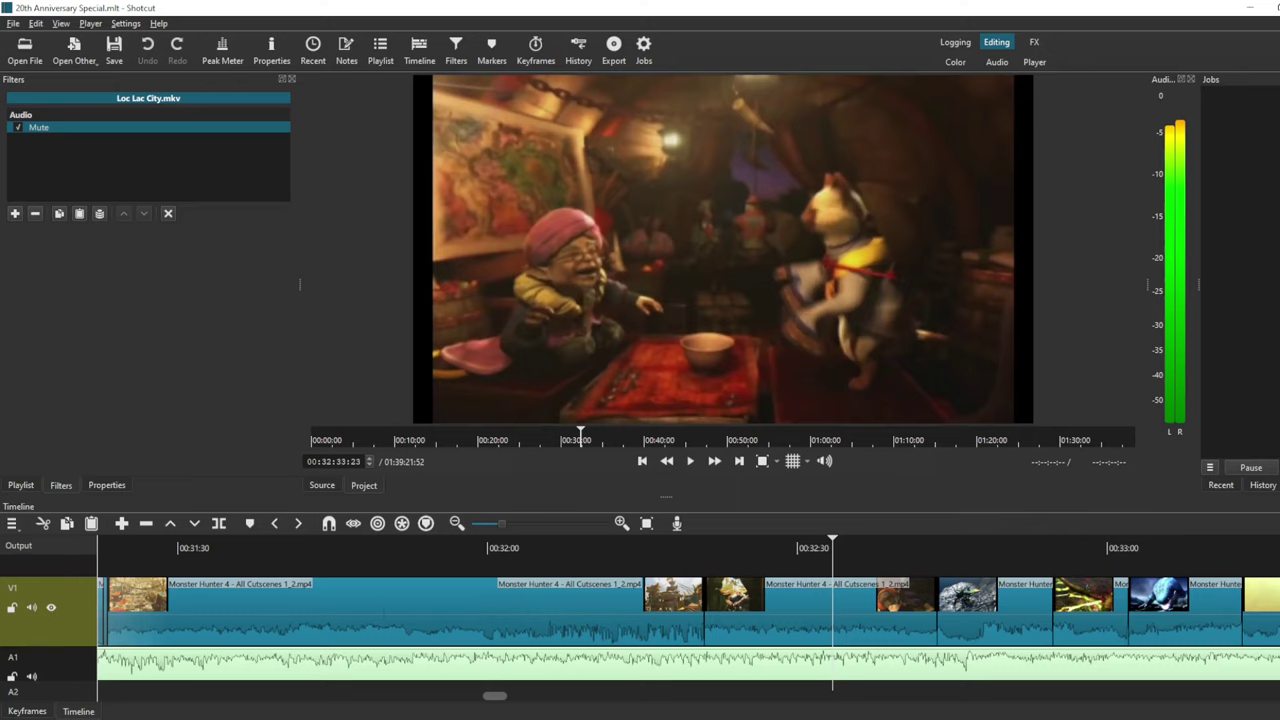
- Play the Monster Hunter 4 cutscenes from 00:32:42 and pause at about 00:32:49
{"action": "scroll", "coordinate": [688, 610], "scroll_direction": "right", "scroll_amount": 3}
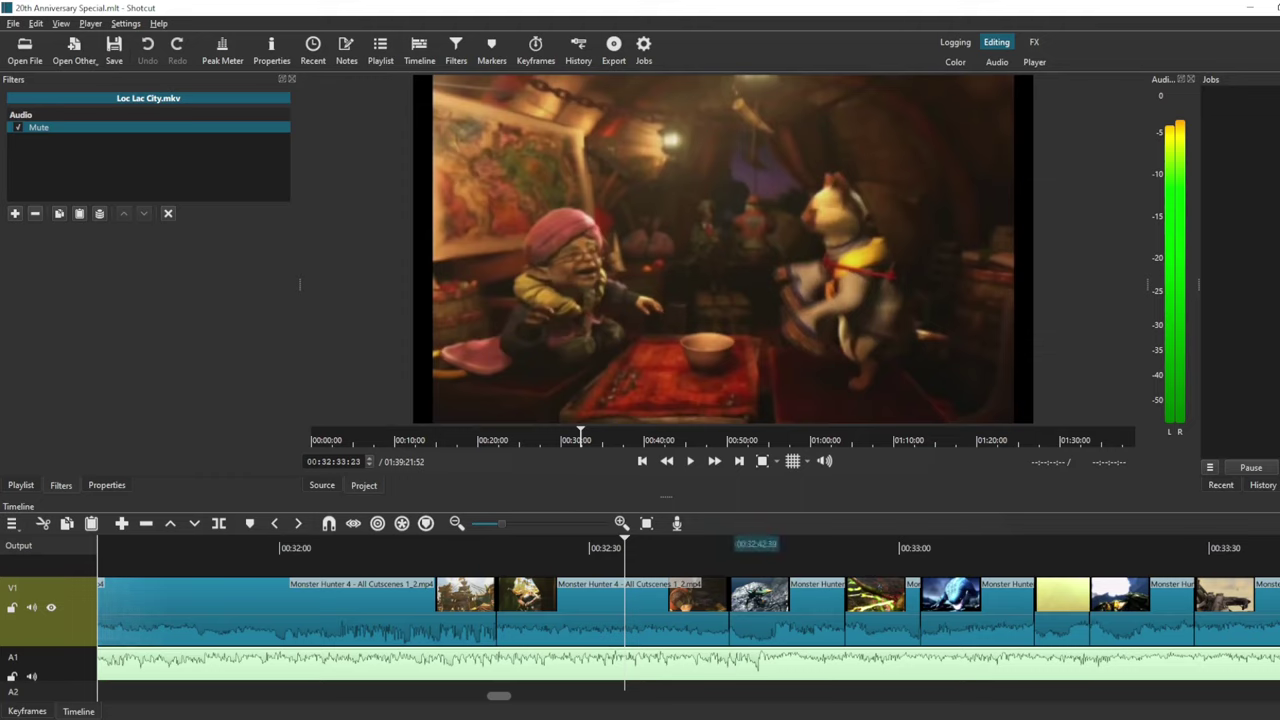
{"action": "left_click", "coordinate": [715, 545]}
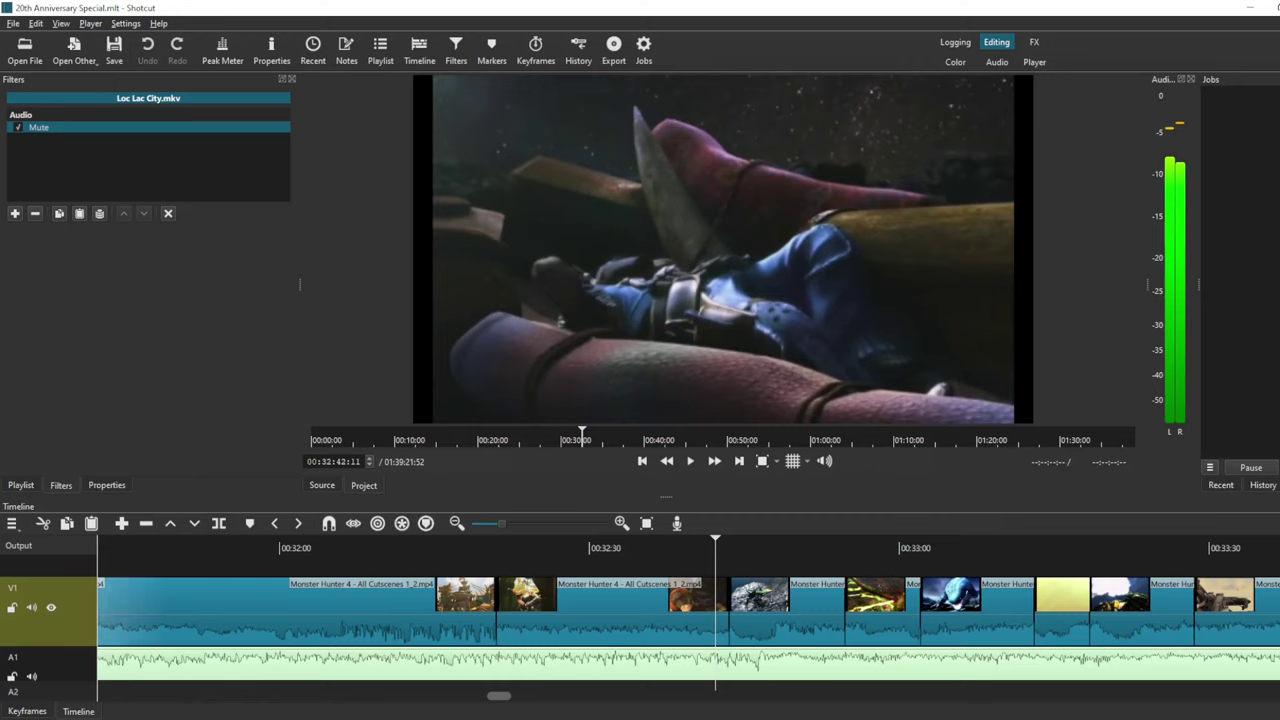
{"action": "key", "text": "space"}
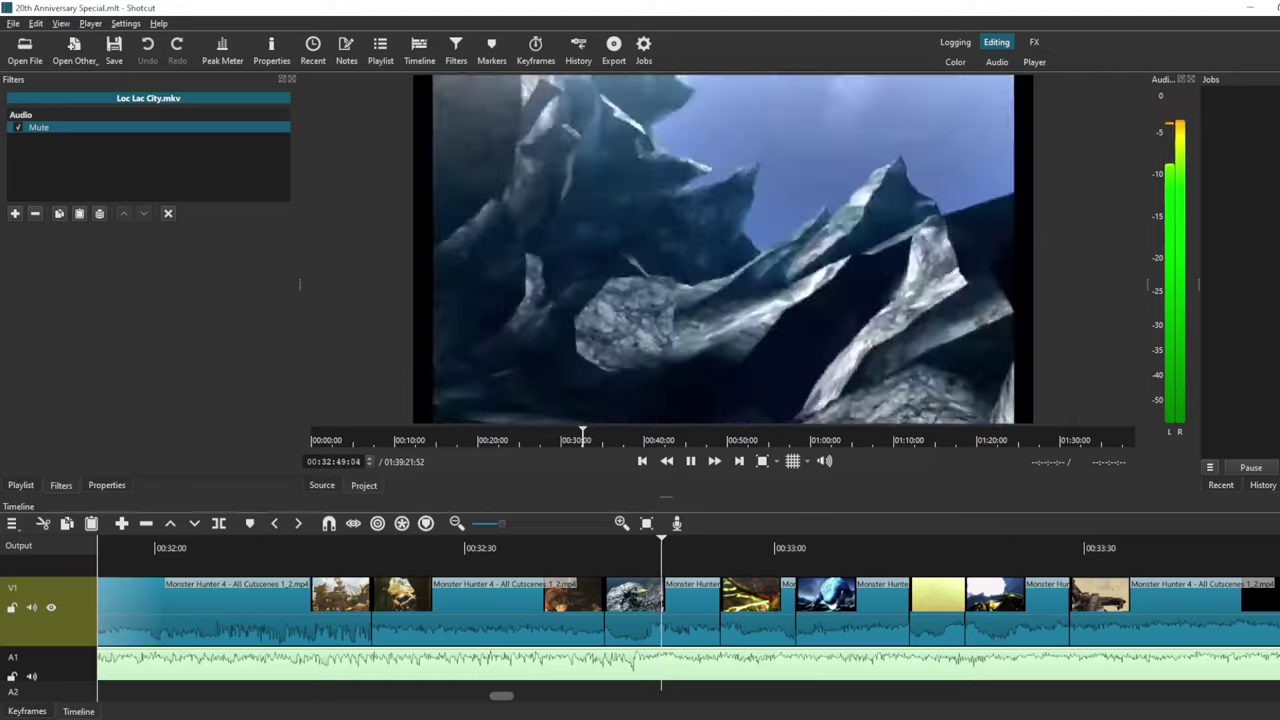
{"action": "key", "text": "space"}
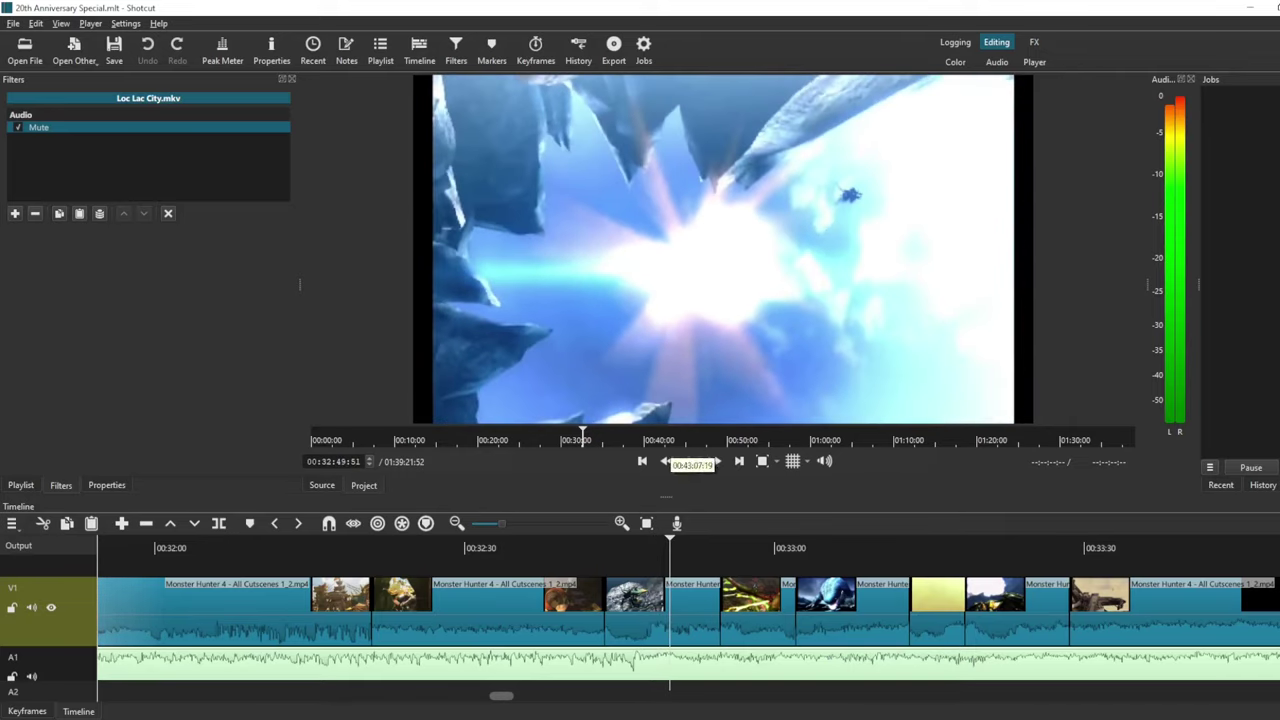
{"action": "scroll", "coordinate": [688, 610], "scroll_direction": "right", "scroll_amount": 5}
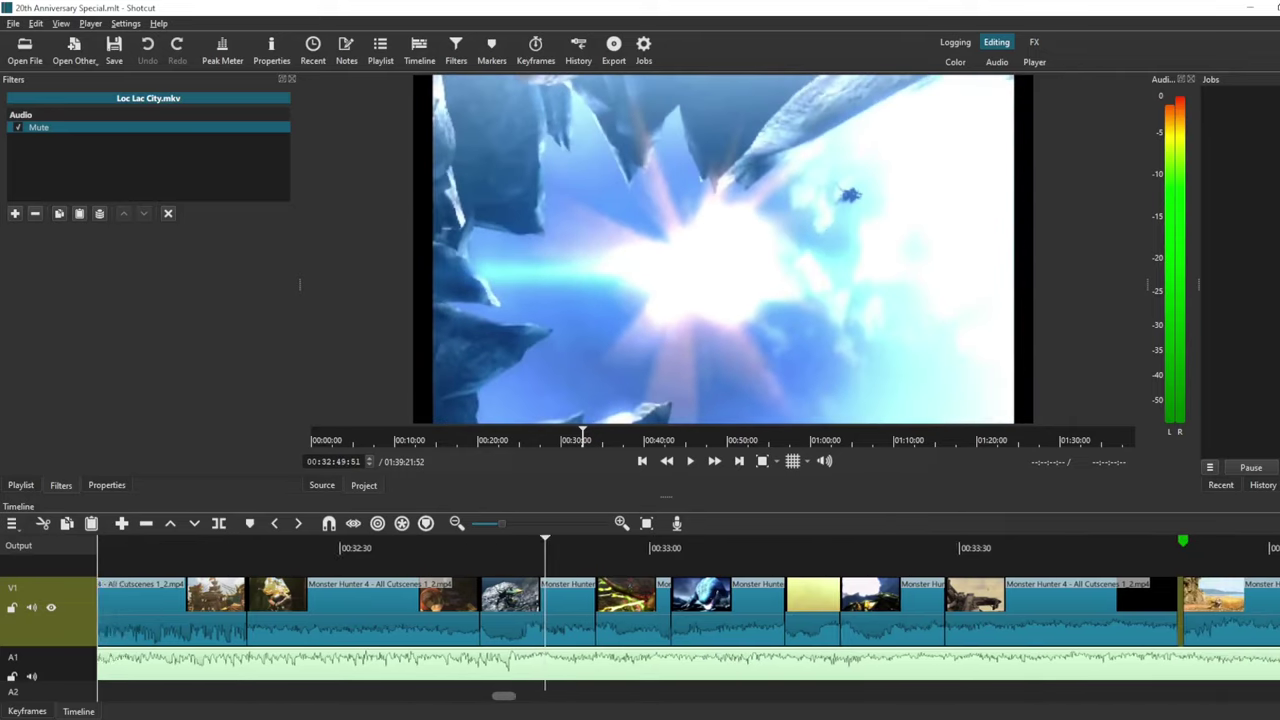
- Play the special from 00:33:48 through the Monster Hunter 4 Intro Cinematic, pausing at about 00:34:44
{"action": "left_click", "coordinate": [903, 546]}
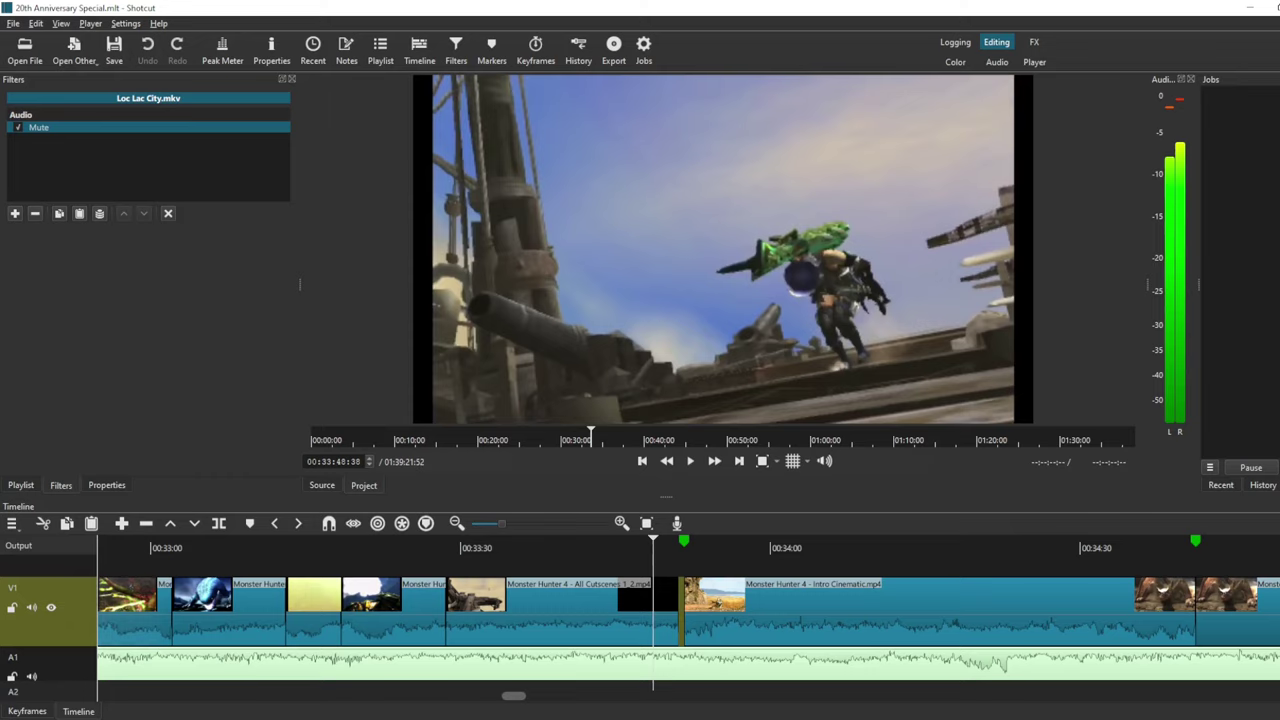
{"action": "key", "text": "space"}
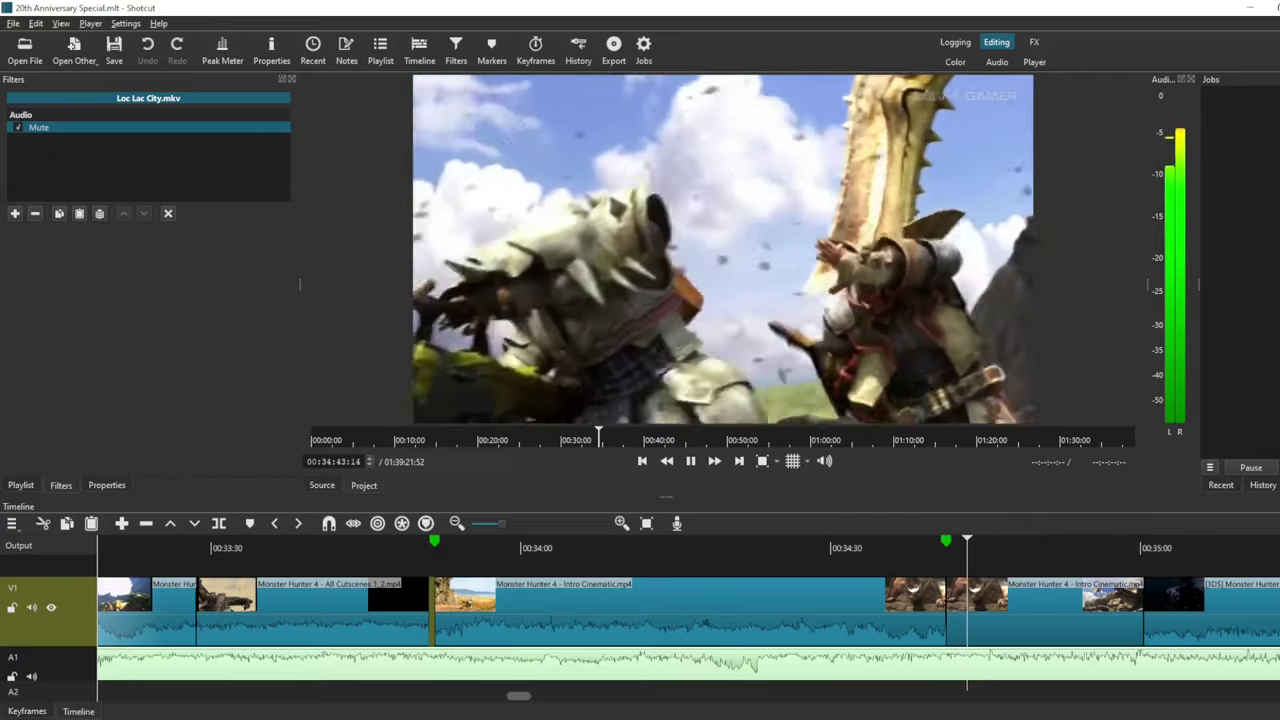
{"action": "key", "text": "space"}
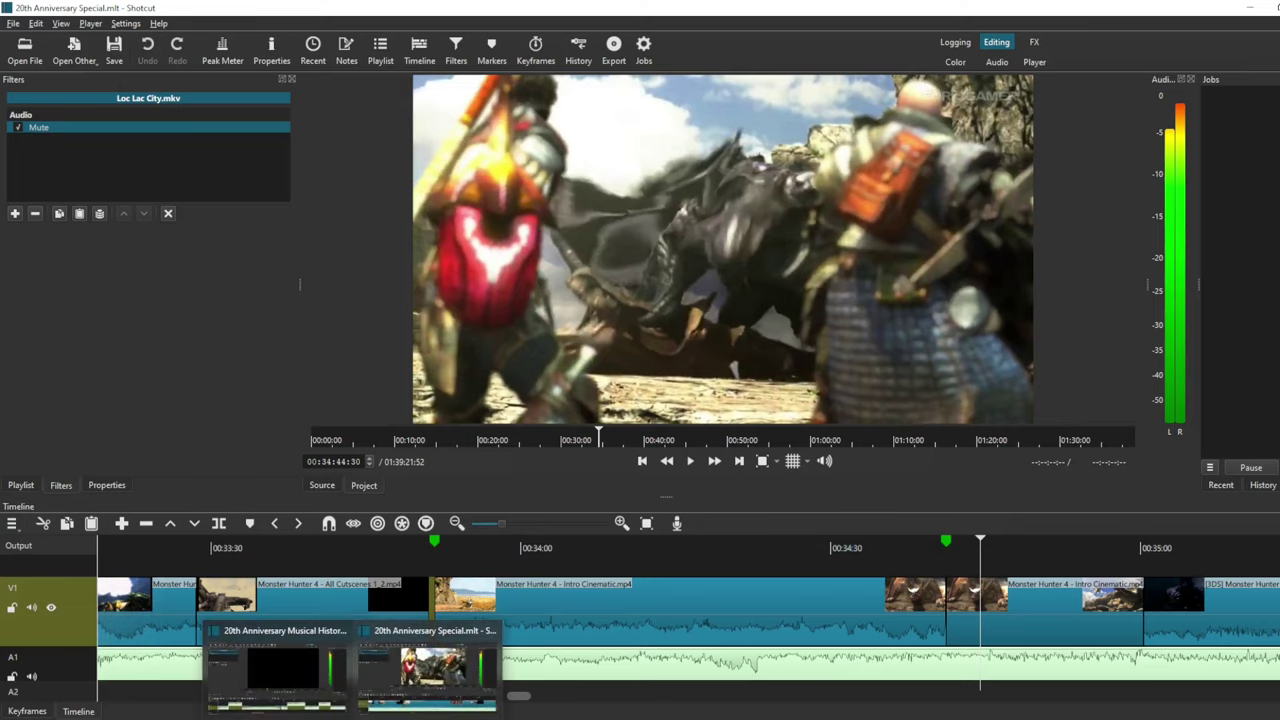
- Switch to the Musical History project and play the end of the MH 4 Main Theme from 00:34:34 to about 00:34:44
{"action": "left_click", "coordinate": [280, 663]}
{"action": "scroll", "coordinate": [688, 631], "scroll_direction": "right", "scroll_amount": 5}
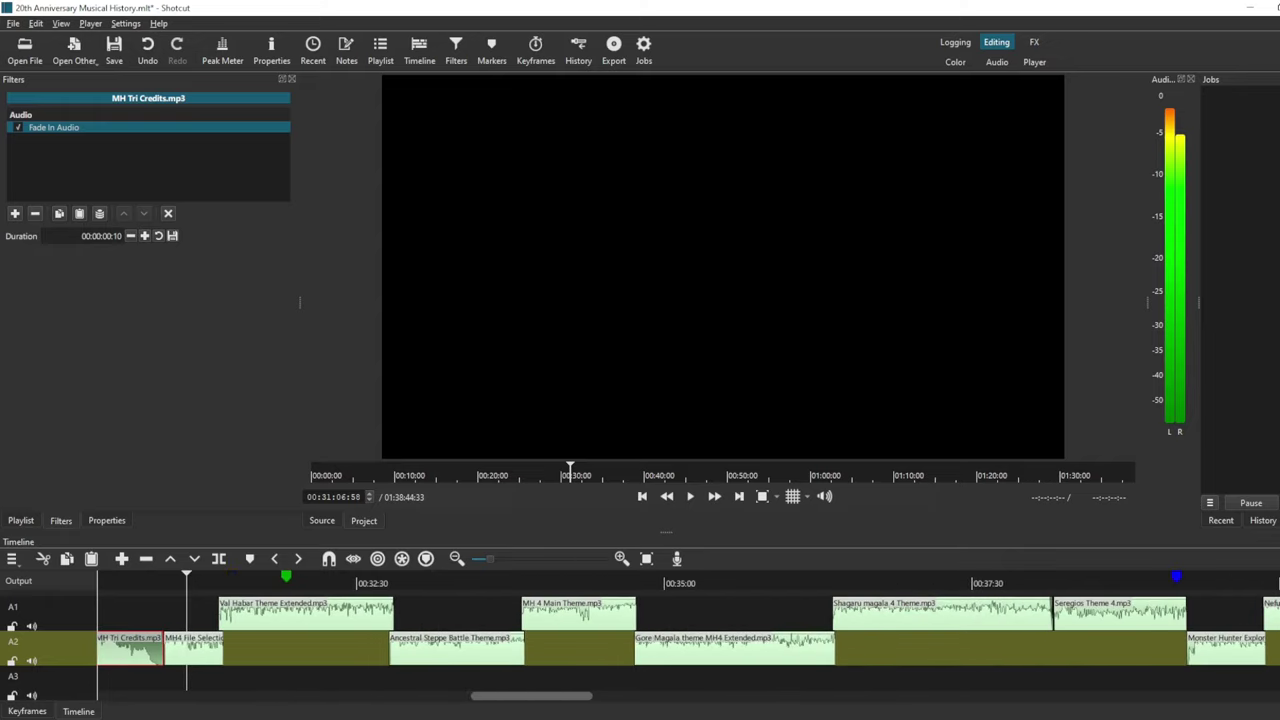
{"action": "left_click", "coordinate": [612, 580]}
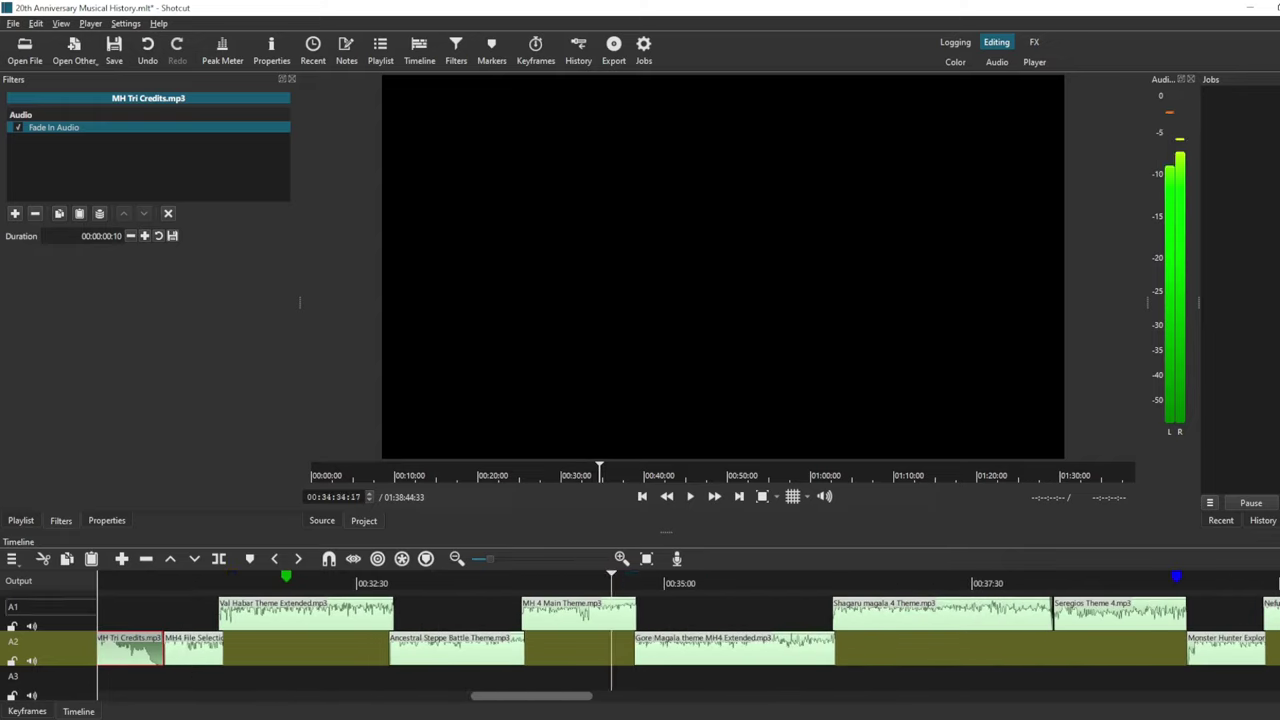
{"action": "key", "text": "space"}
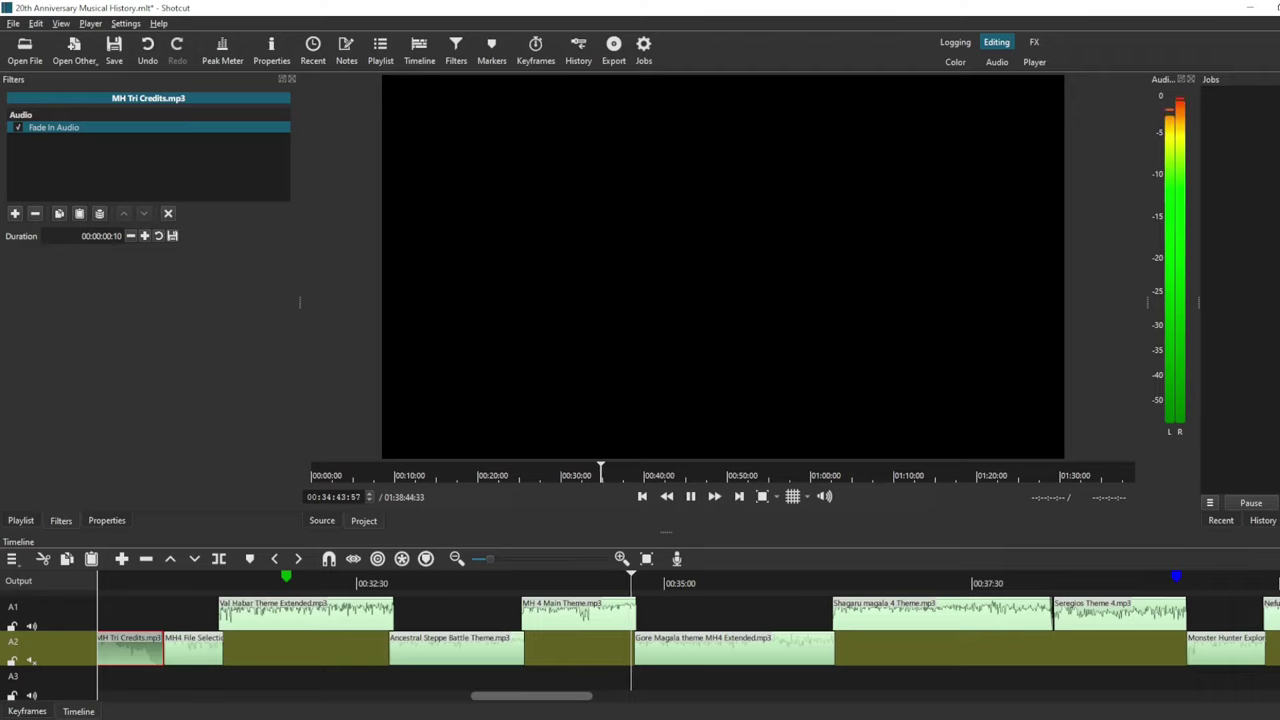
{"action": "key", "text": "space"}
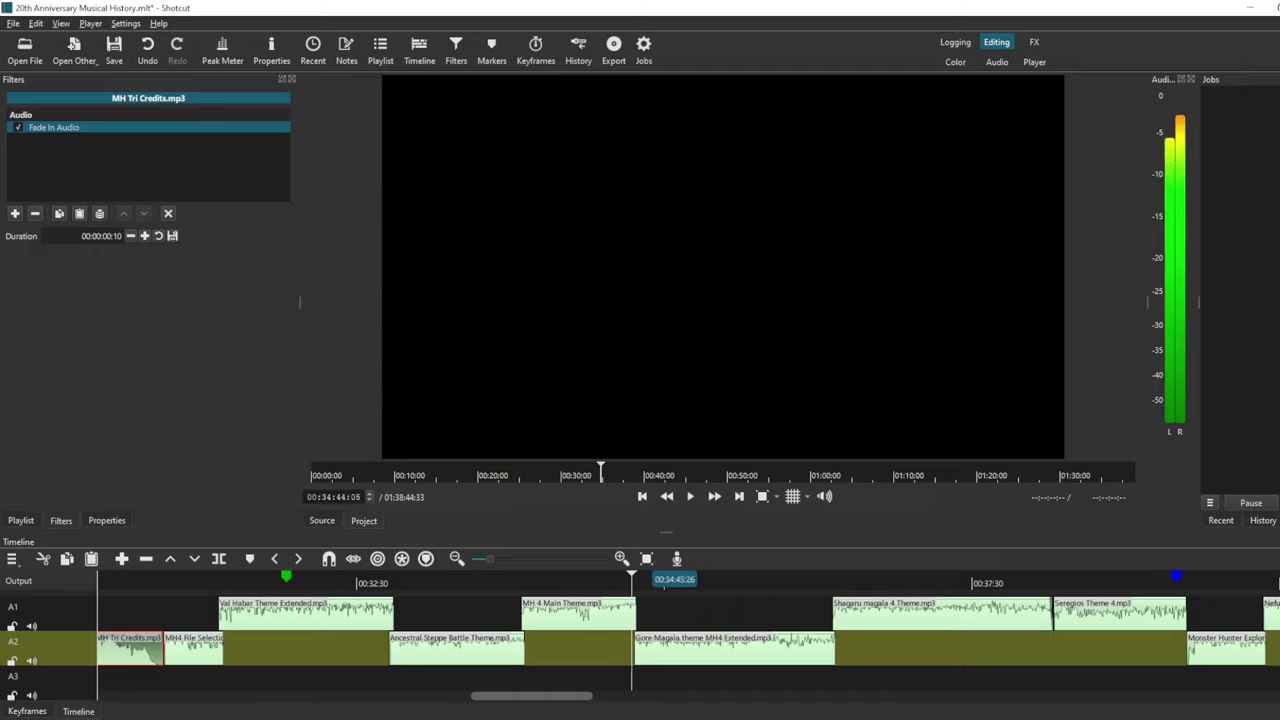
- Replay the transition from the MH 4 Main Theme into the Gore Magala theme from about 00:34:41
{"action": "key", "text": "space"}
{"action": "left_click", "coordinate": [625, 580]}
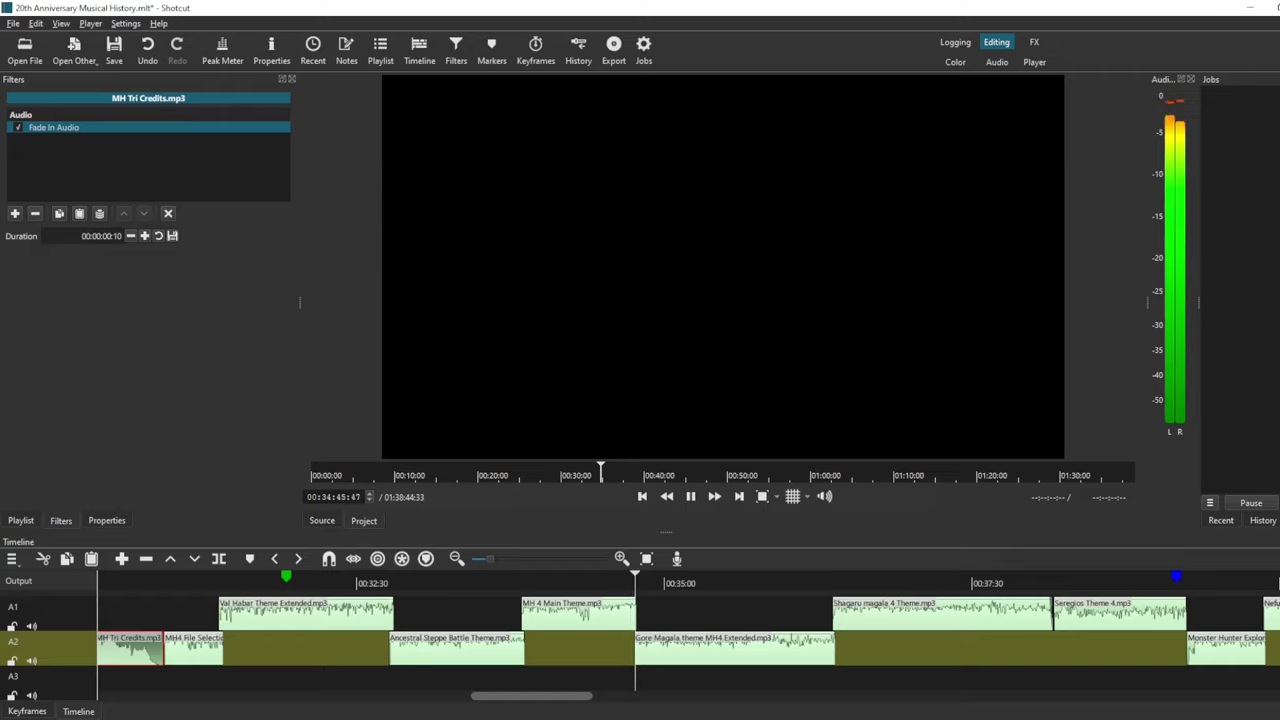
{"action": "key", "text": "space"}
- Return to the special, replay the Intro Cinematic around 00:34:44, and move the playhead back to the clip's start at 00:34:41:13
{"action": "left_click", "coordinate": [427, 665]}
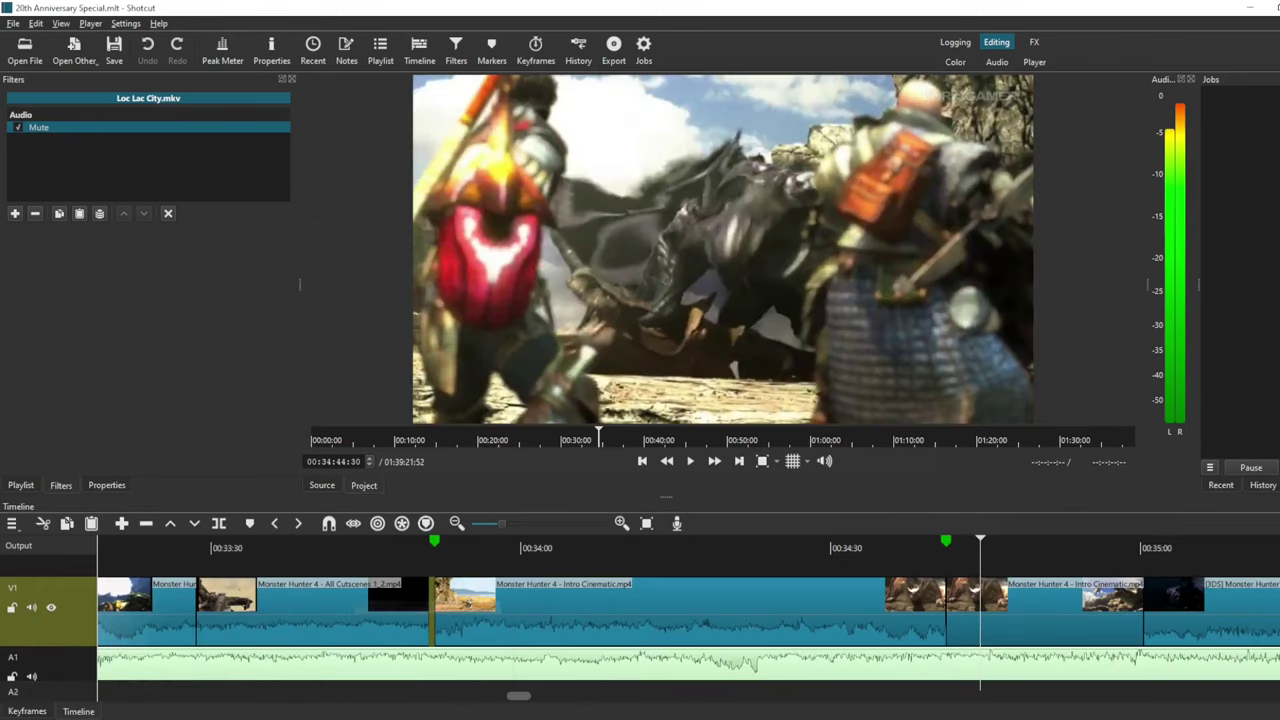
{"action": "scroll", "coordinate": [560, 610], "scroll_direction": "right", "scroll_amount": 3}
{"action": "left_click", "coordinate": [642, 461]}
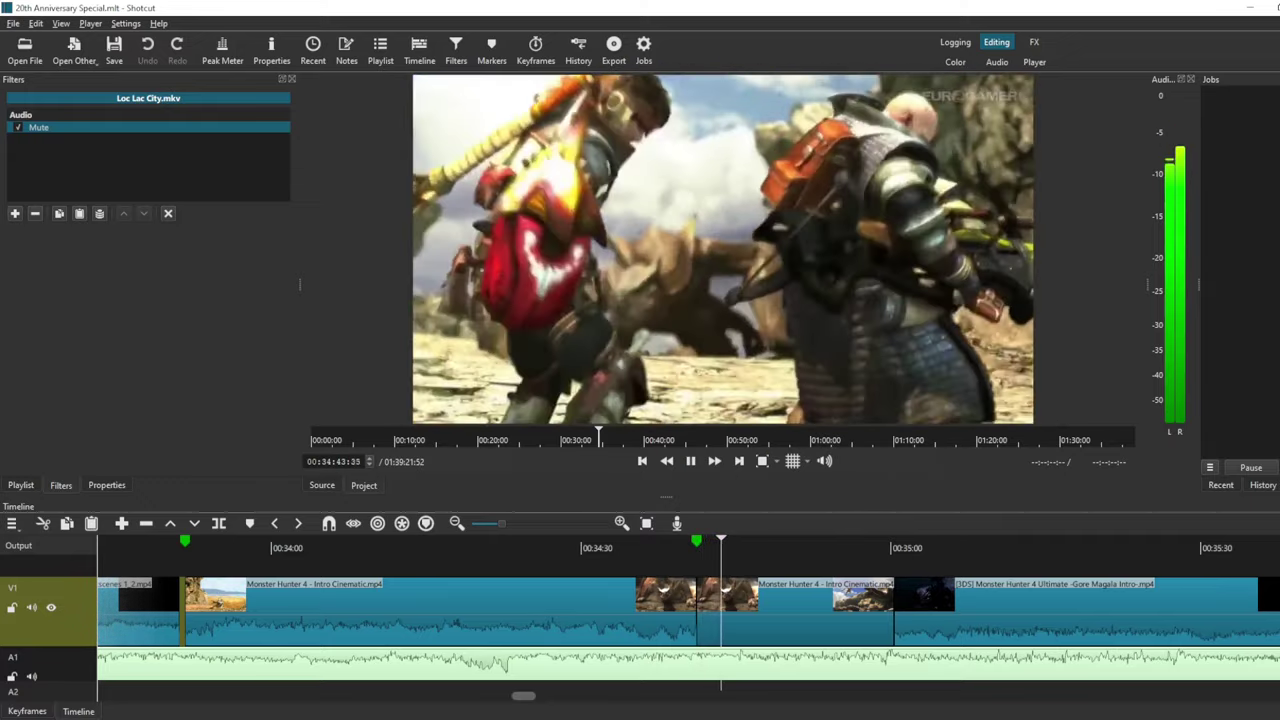
{"action": "key", "text": "space"}
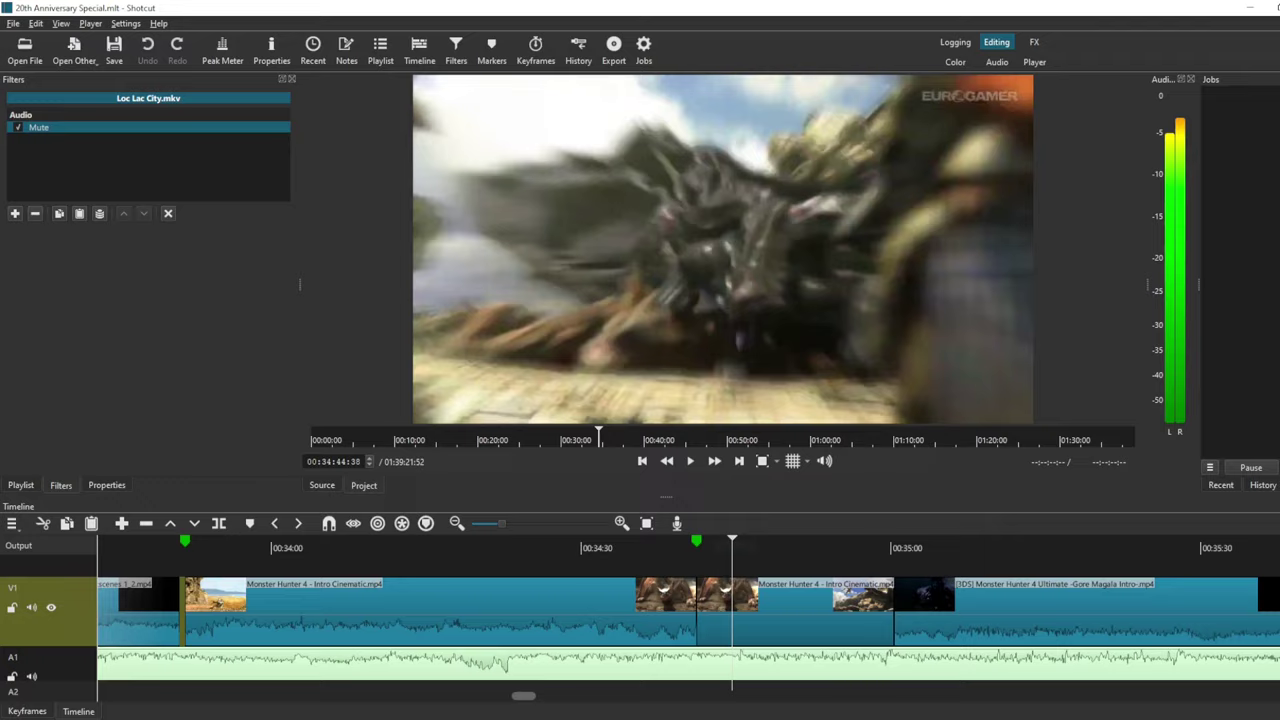
{"action": "left_click", "coordinate": [642, 461]}
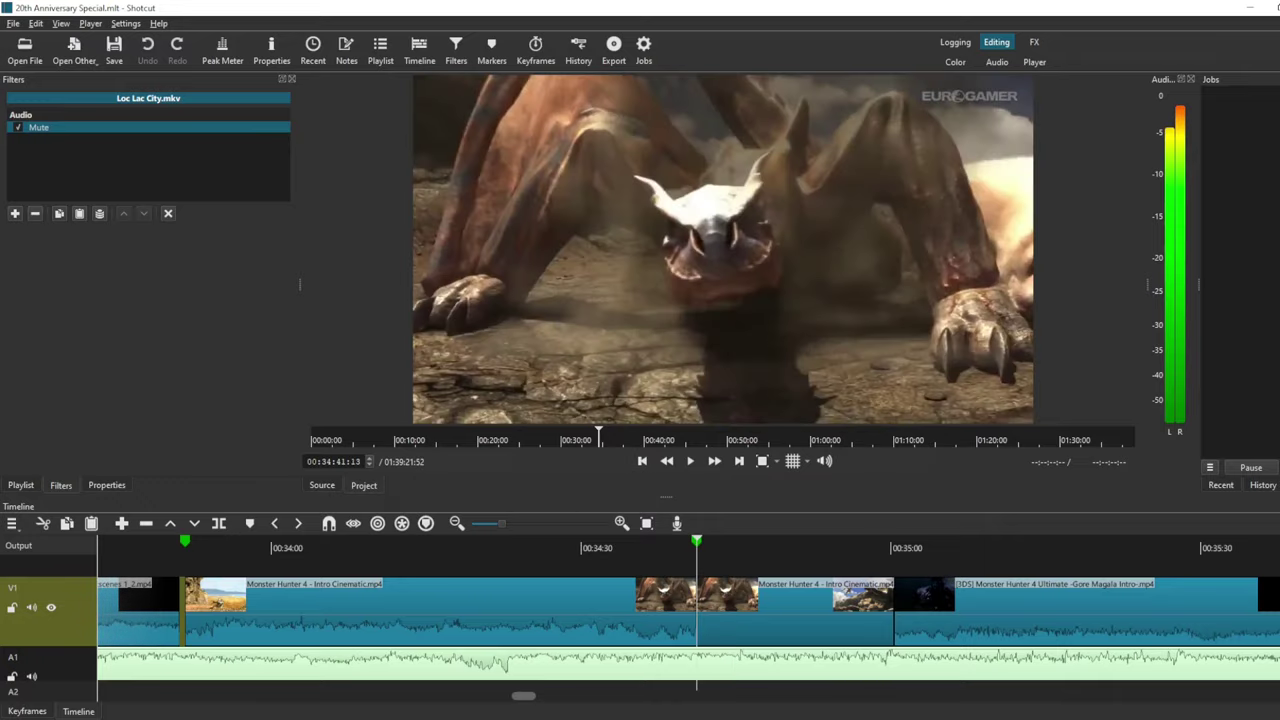
- Play the second Intro Cinematic clip from 00:34:41:13 to about 00:34:44, and its ending from 00:34:59:10 to the cut
{"action": "key", "text": "space"}
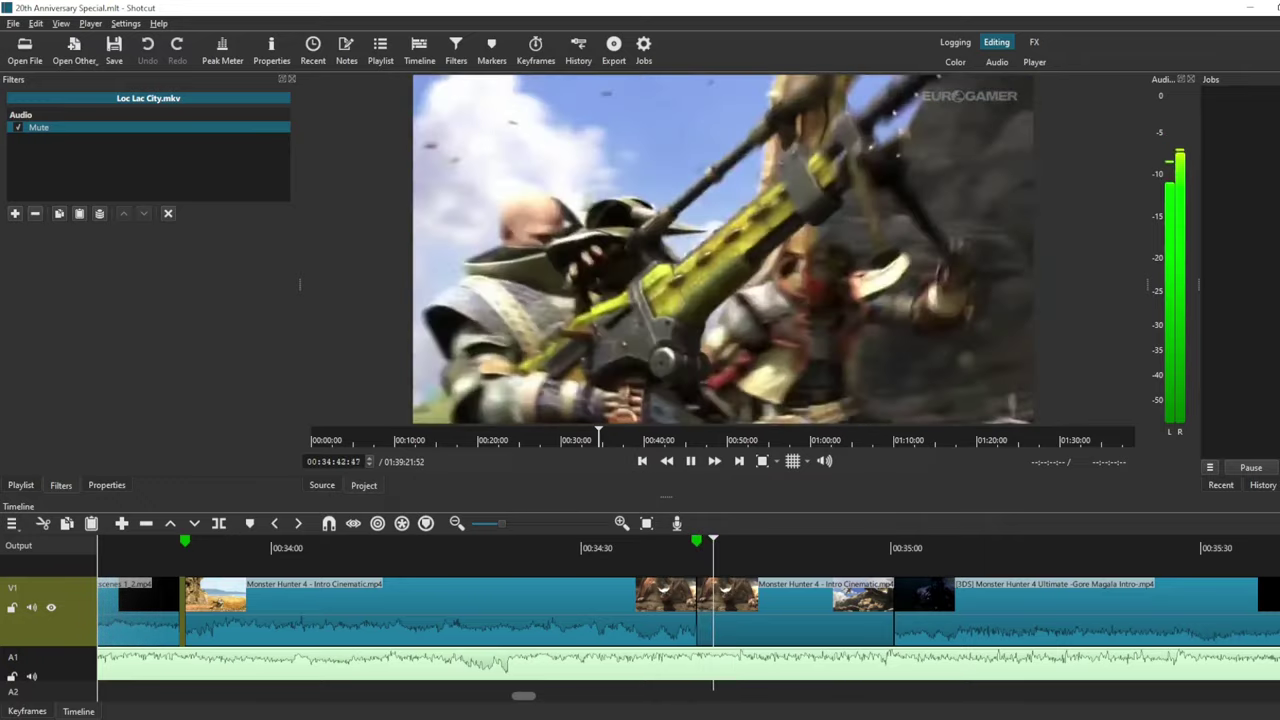
{"action": "key", "text": "space"}
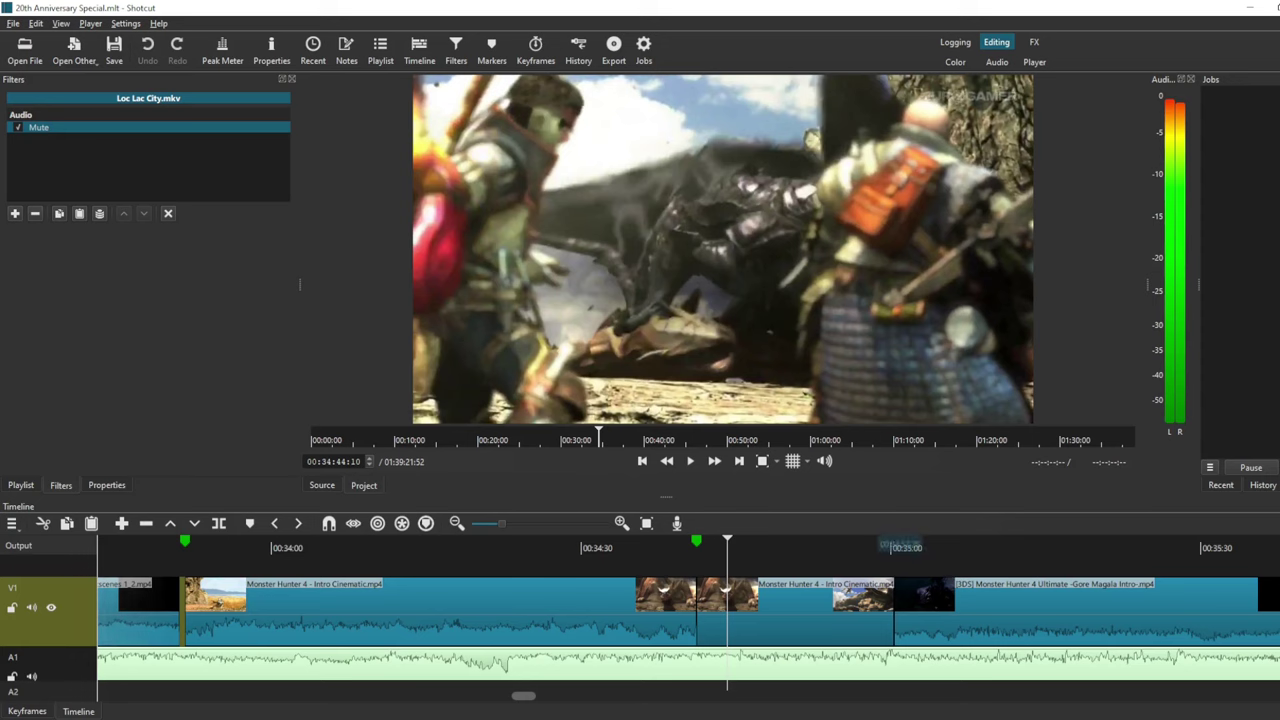
{"action": "left_click", "coordinate": [883, 545]}
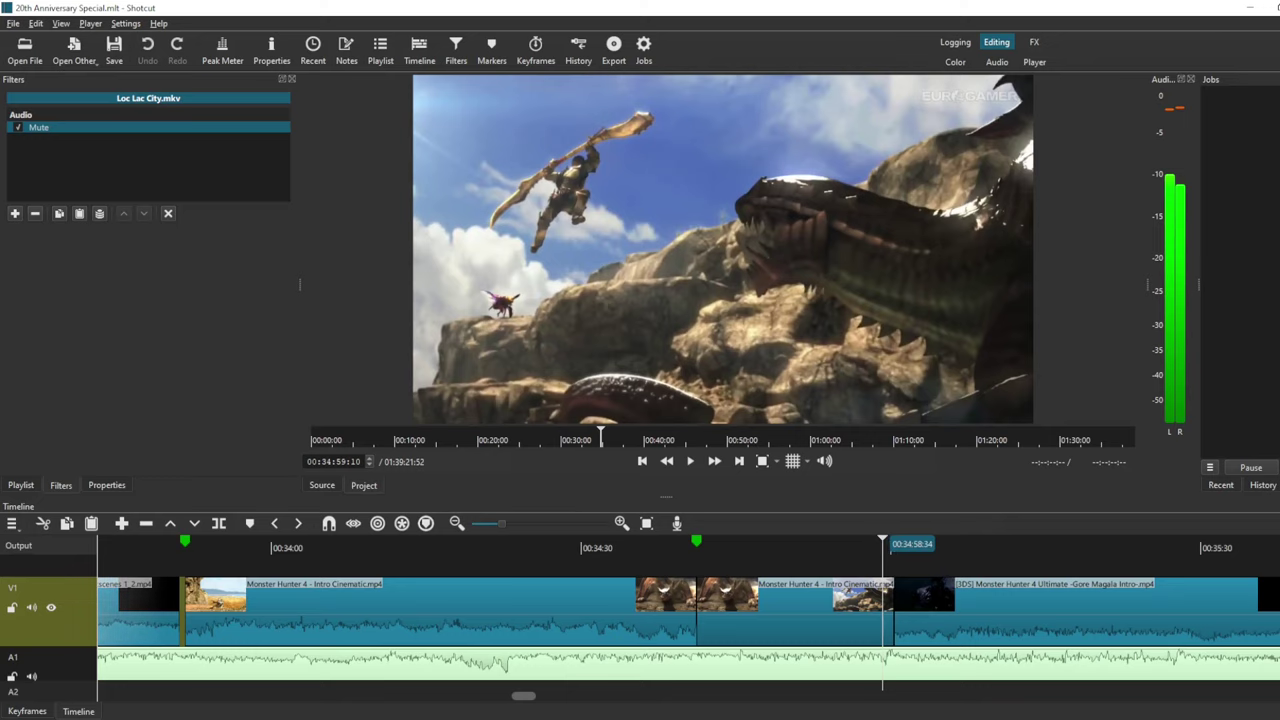
{"action": "key", "text": "space"}
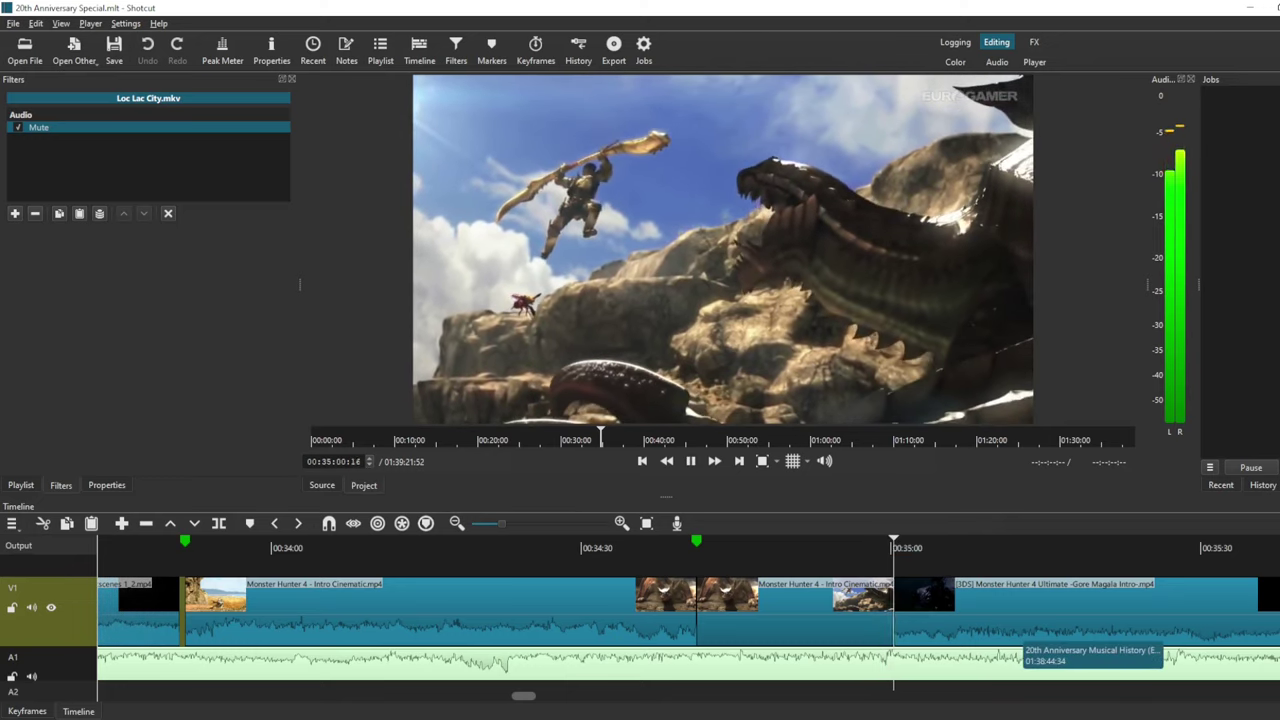
{"action": "key", "text": "space"}
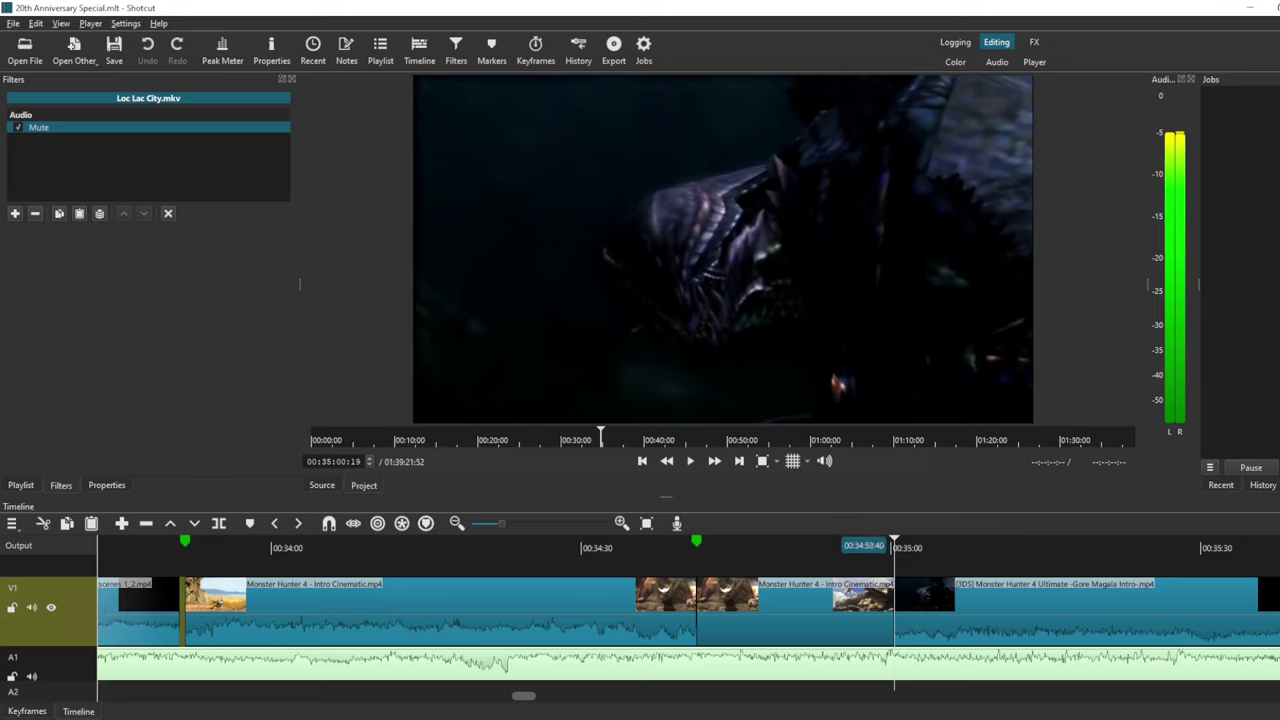
- Replay the cut into the Gore Magala Intro clip from about 00:34:58 and return the playhead to the cut at 00:35:00:18
{"action": "left_click", "coordinate": [867, 547]}
{"action": "key", "text": "space"}
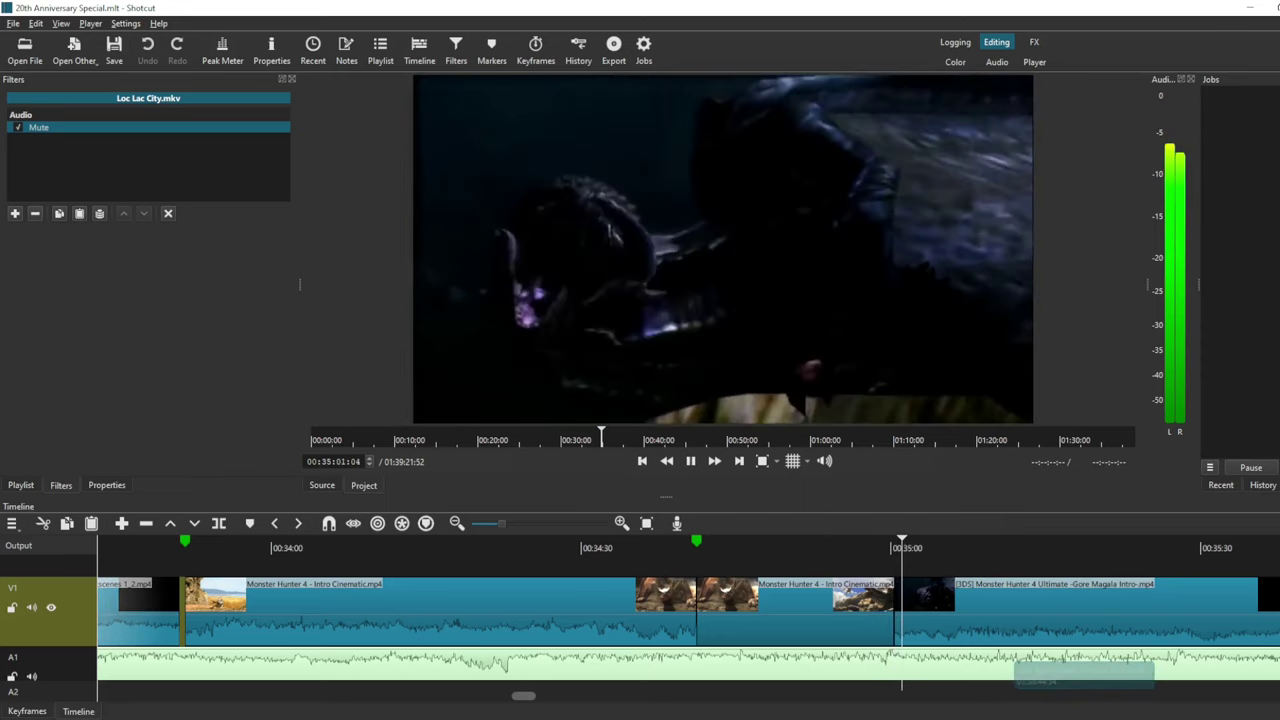
{"action": "key", "text": "space"}
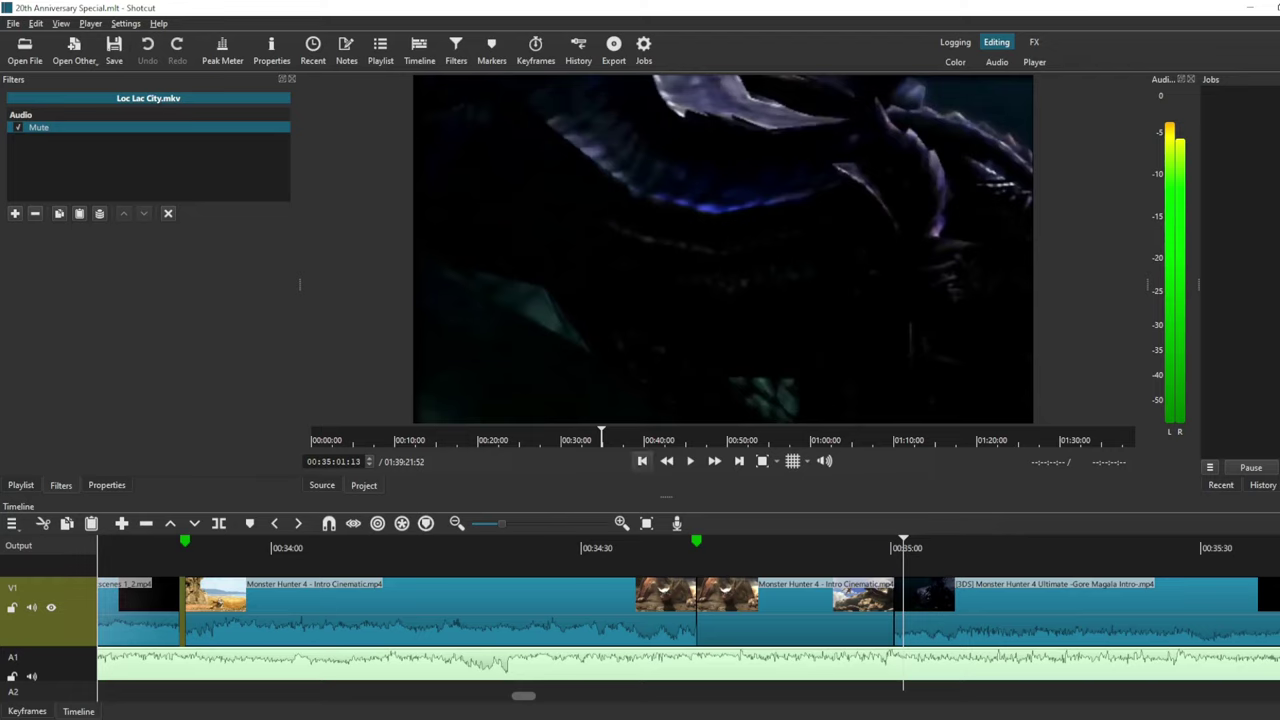
{"action": "left_click", "coordinate": [642, 461]}
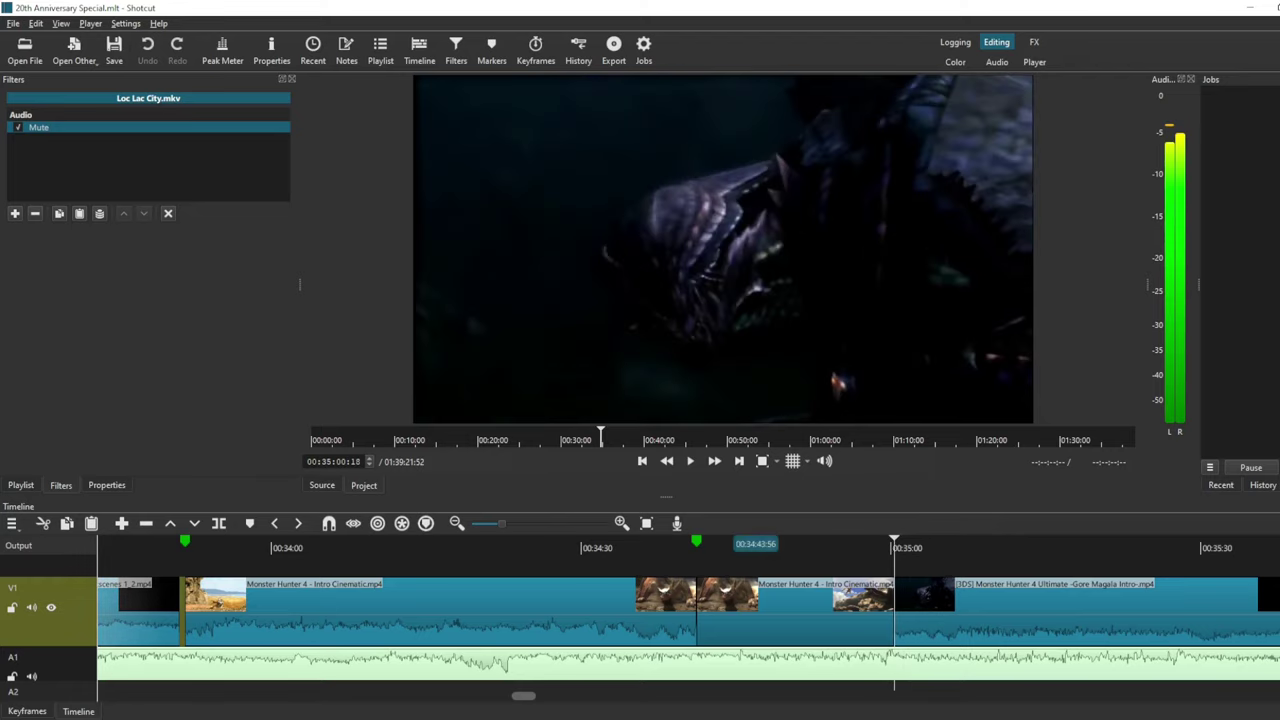
- Check the start and end of the second Intro Cinematic clip, and play it from about 00:34:43 to 00:34:48:16
{"action": "left_click", "coordinate": [696, 545]}
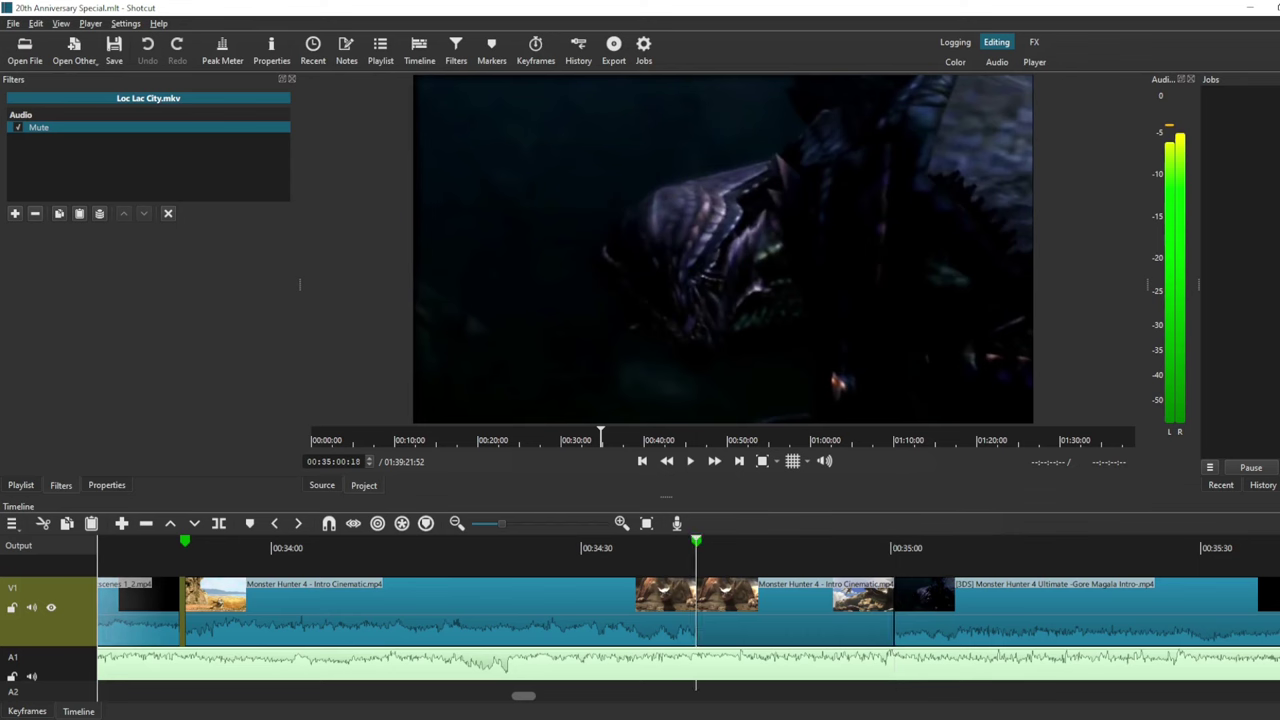
{"action": "left_click", "coordinate": [882, 545]}
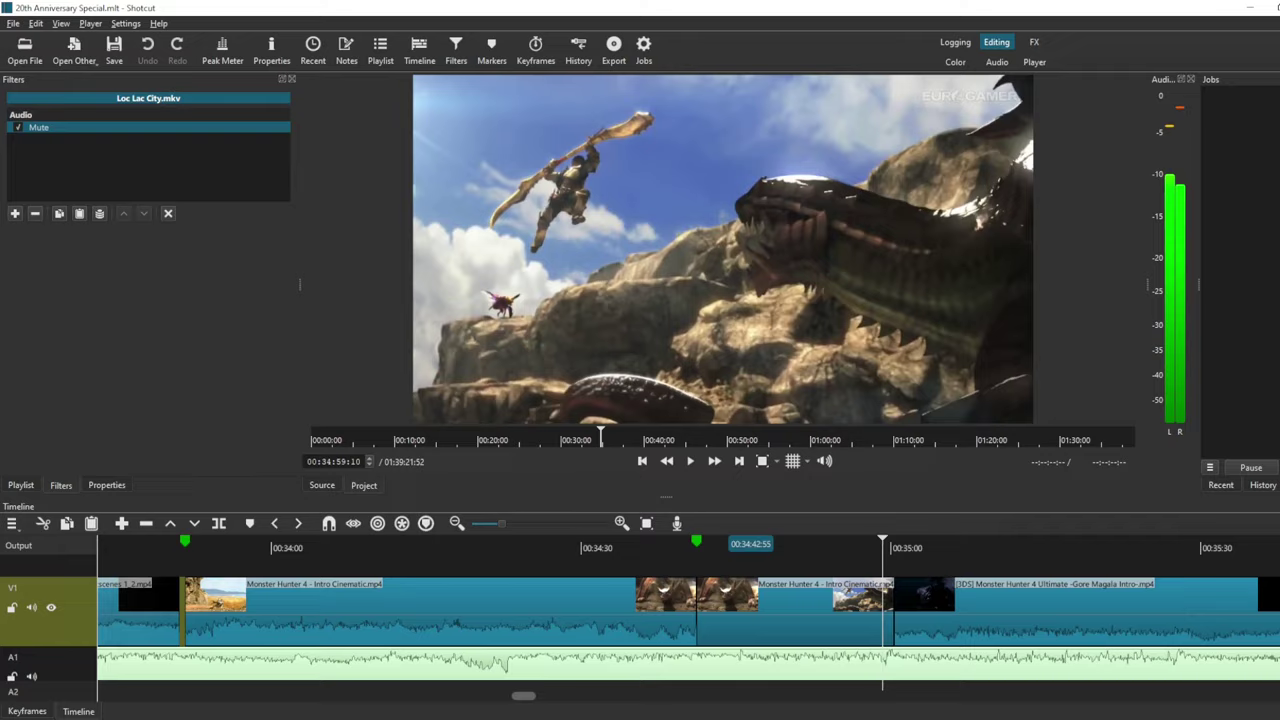
{"action": "left_click", "coordinate": [714, 545]}
{"action": "key", "text": "space"}
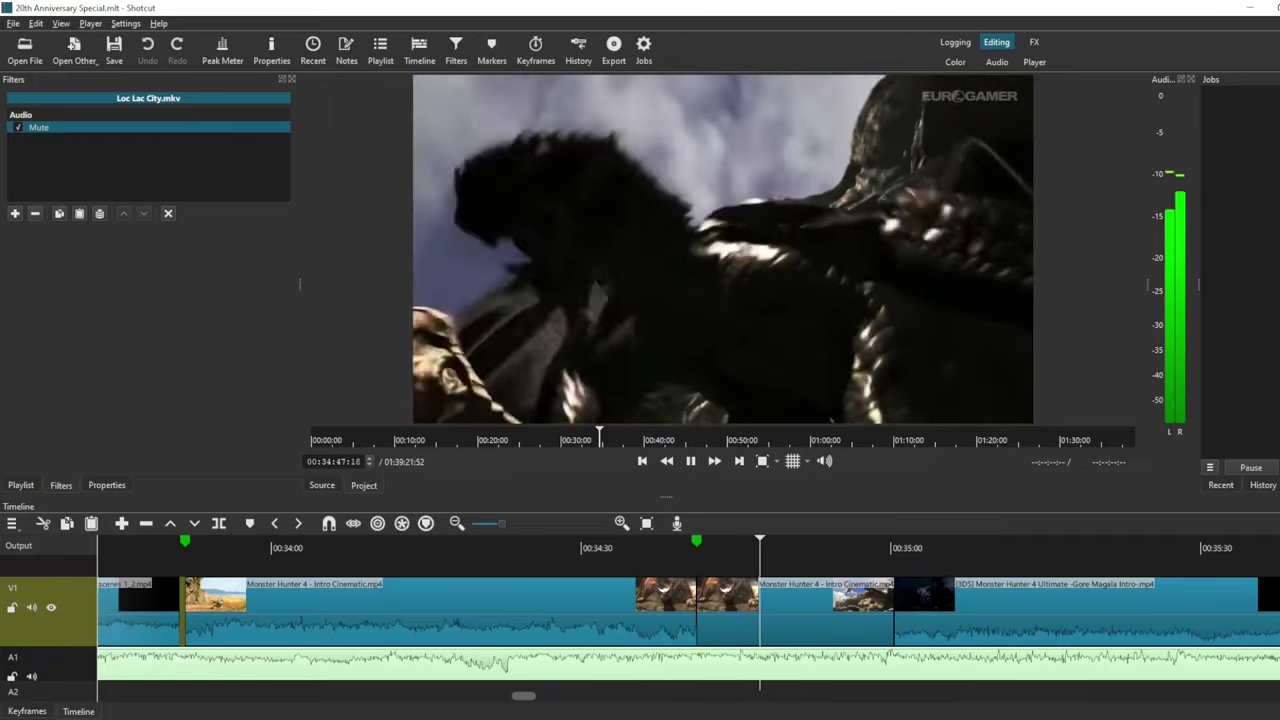
{"action": "key", "text": "space"}
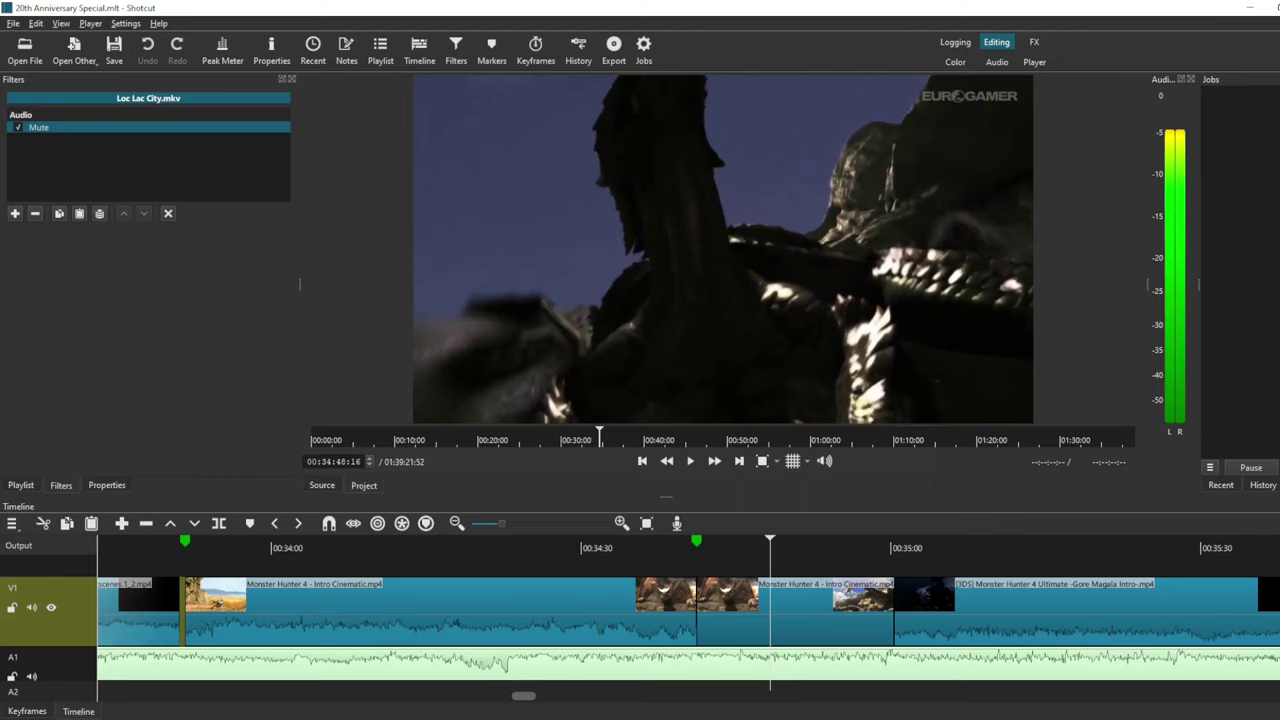
- Compare the frames at 00:34:38:09 and 00:34:43:07, and play the Intro Cinematic's ending from about 00:34:56 to 00:35:00:17
{"action": "left_click", "coordinate": [665, 545]}
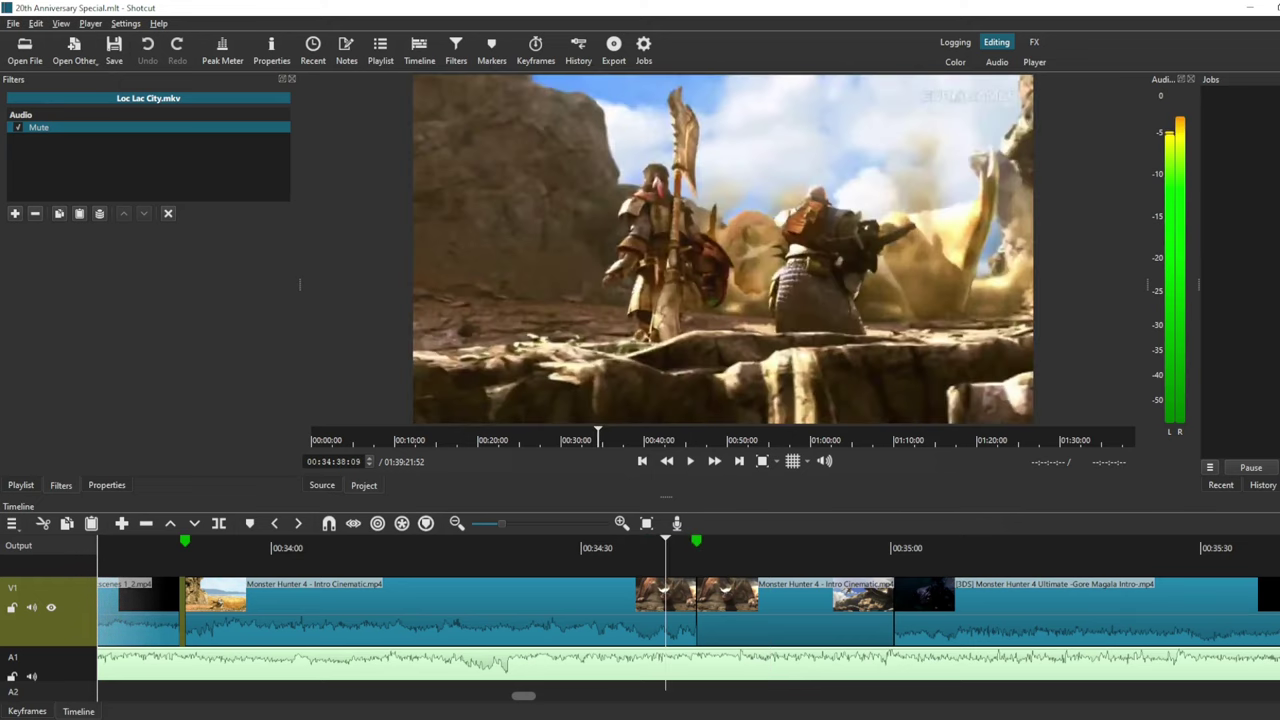
{"action": "left_click", "coordinate": [716, 546]}
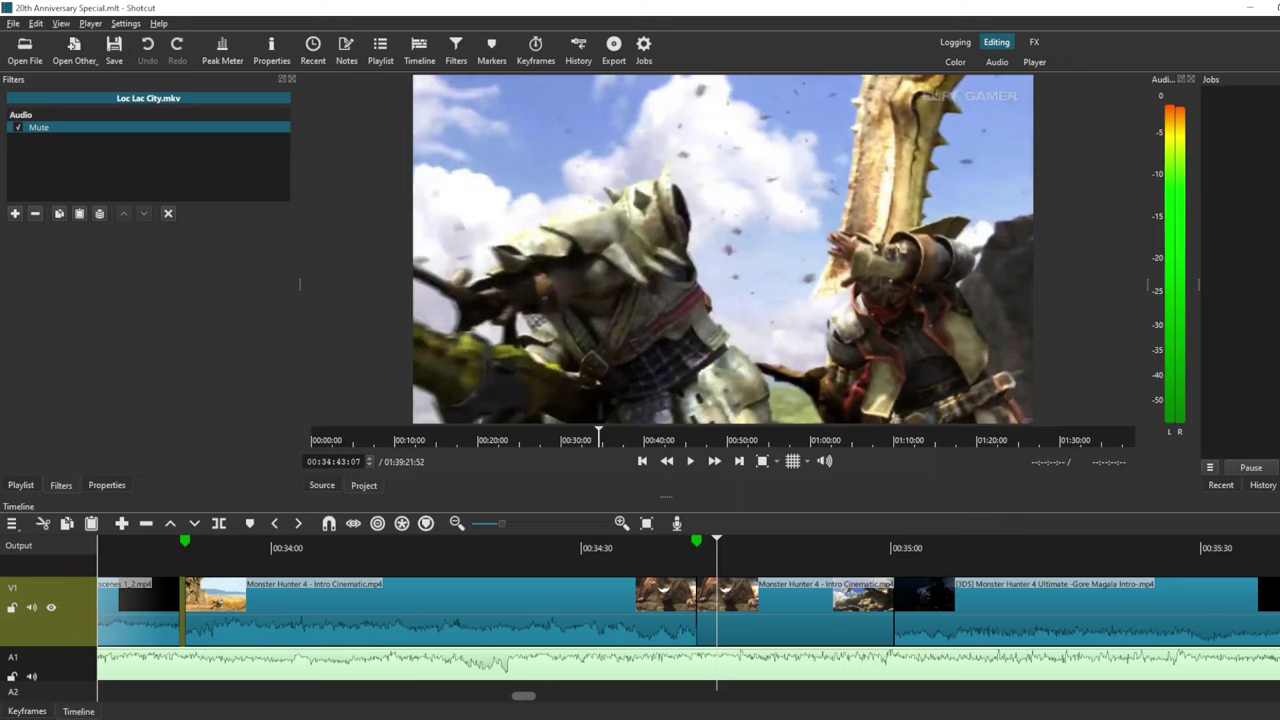
{"action": "left_click", "coordinate": [850, 546]}
{"action": "key", "text": "space"}
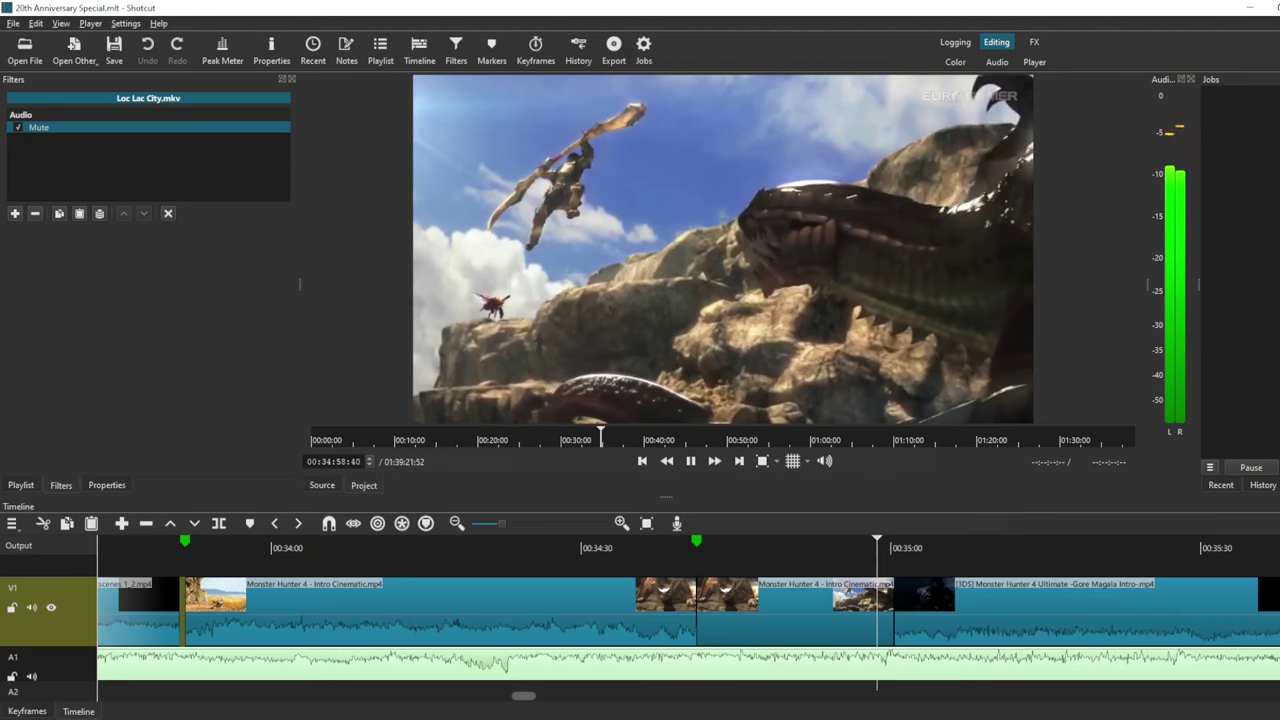
{"action": "key", "text": "space"}
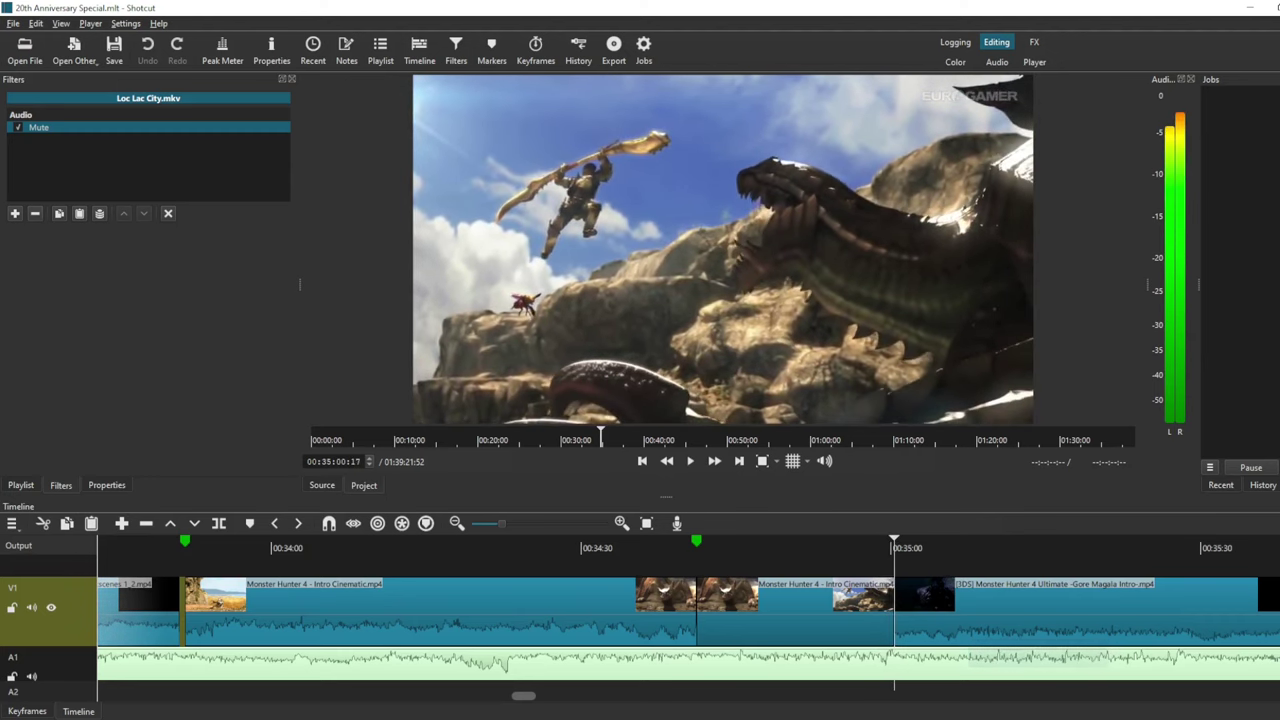
- Replay the second Intro Cinematic clip from 00:34:43:15 to 00:34:45:35
{"action": "left_click", "coordinate": [718, 547]}
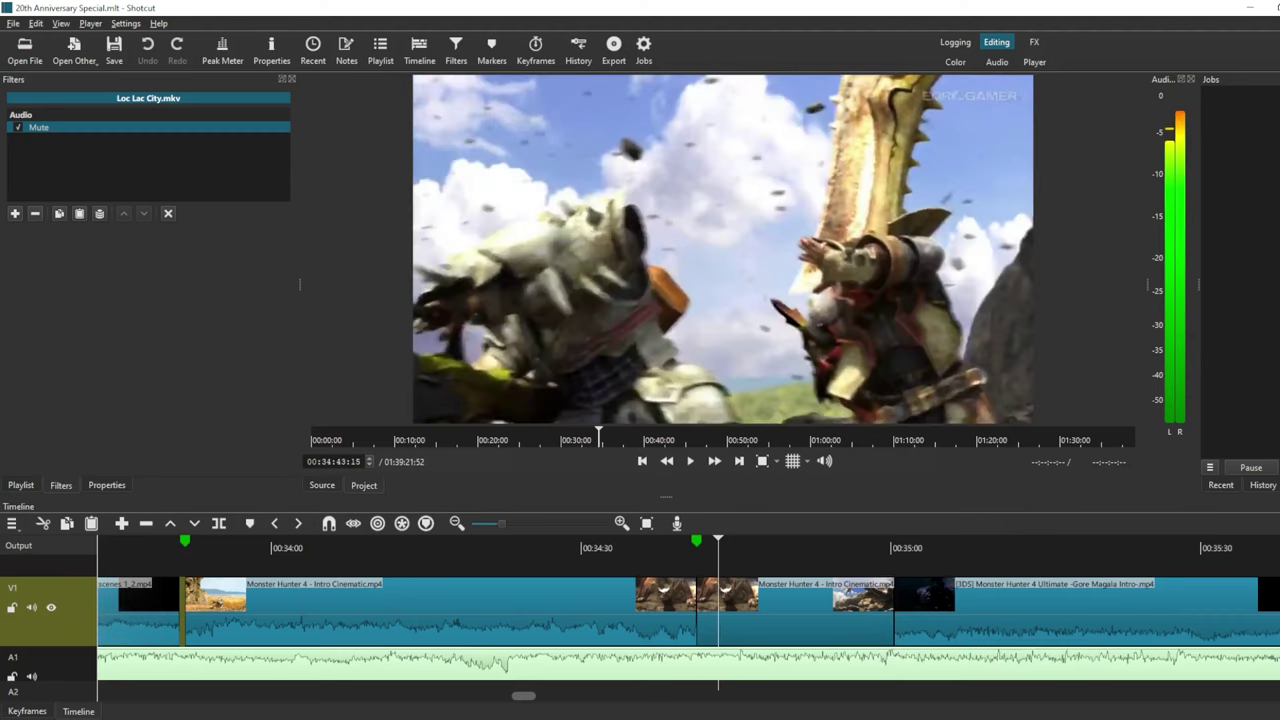
{"action": "key", "text": "space"}
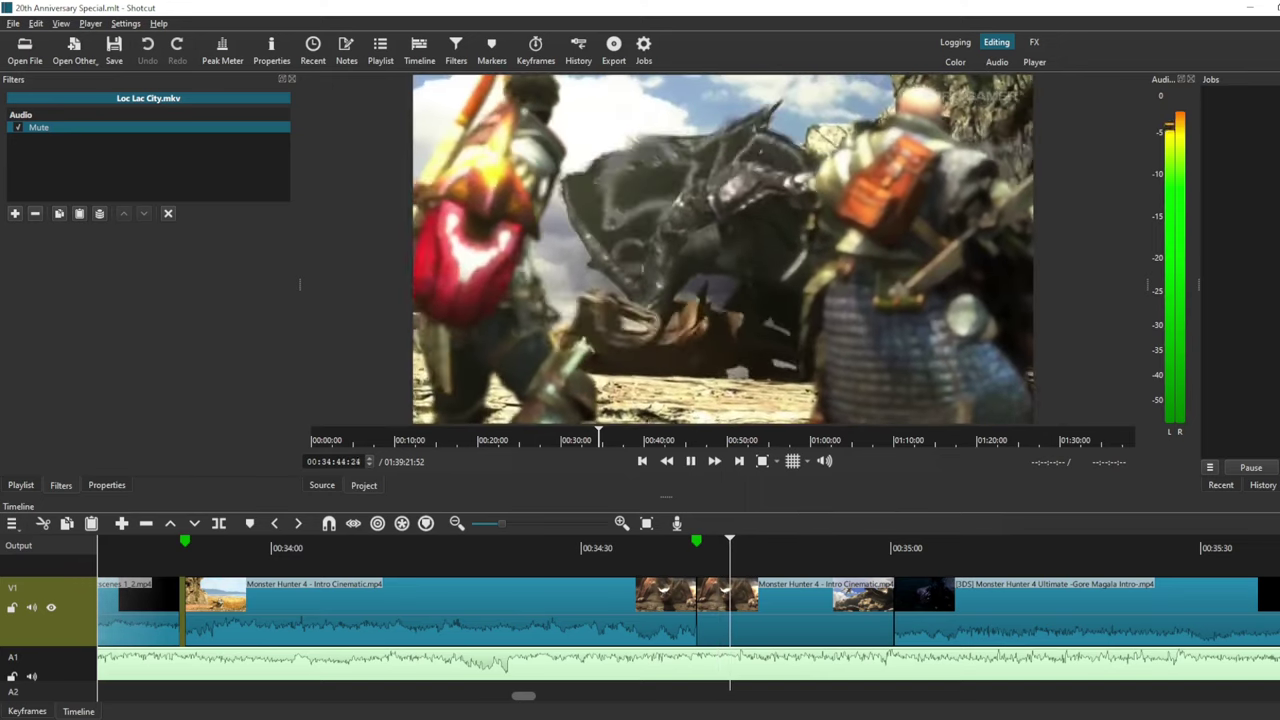
{"action": "key", "text": "space"}
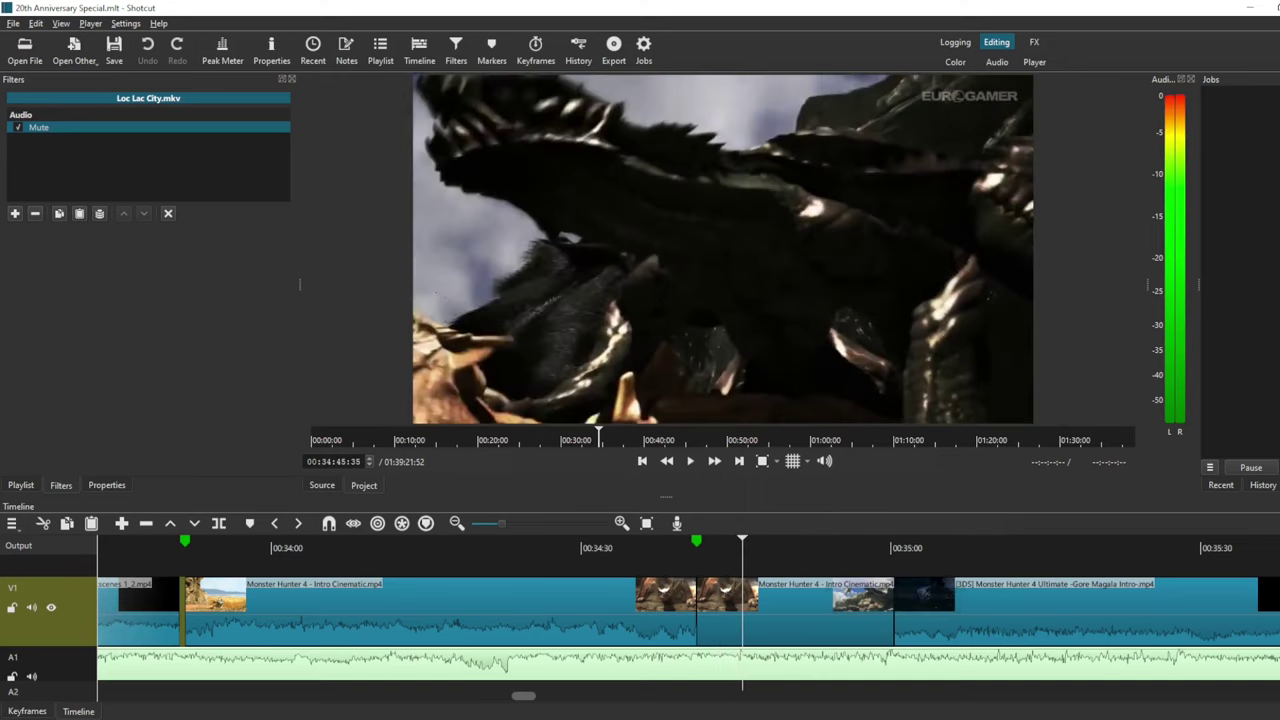
- Play the special from about 00:36:06 into the start of the Shagaru Magala Intro clip, pausing at 00:36:24:48
{"action": "scroll", "coordinate": [690, 610], "scroll_direction": "right", "scroll_amount": 3}
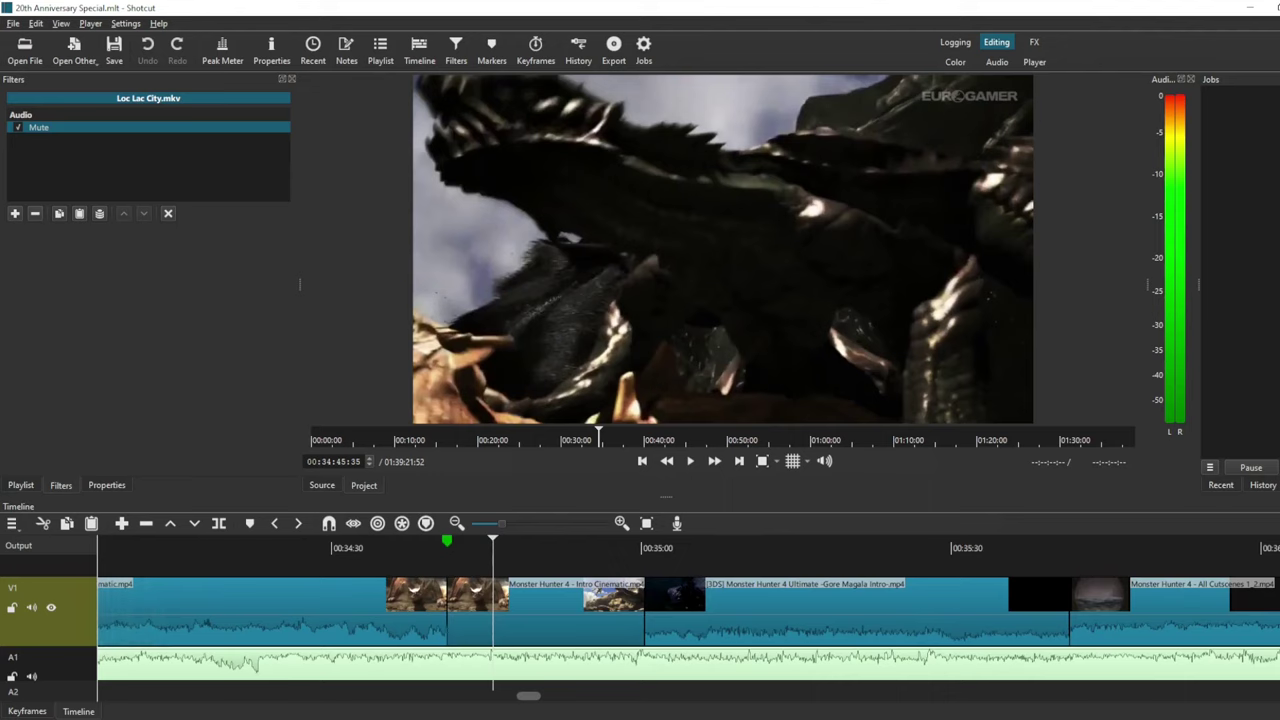
{"action": "scroll", "coordinate": [690, 610], "scroll_direction": "right", "scroll_amount": 6}
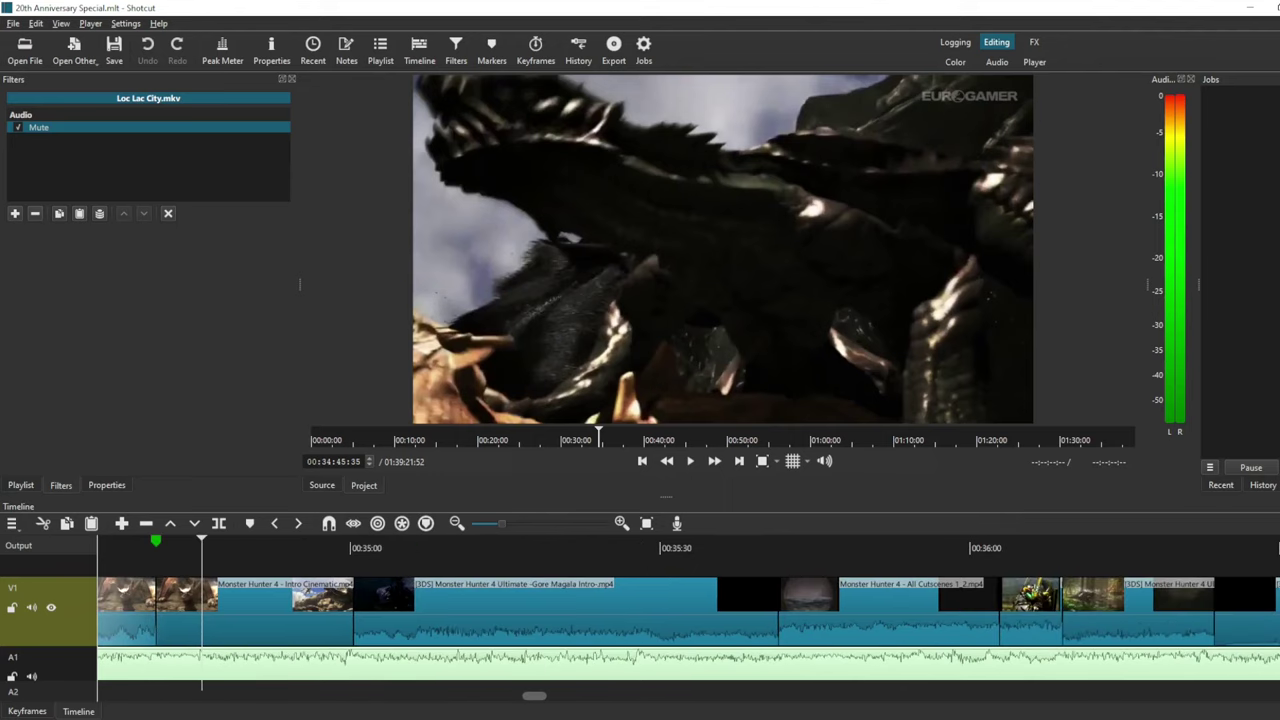
{"action": "scroll", "coordinate": [749, 610], "scroll_direction": "right", "scroll_amount": 2}
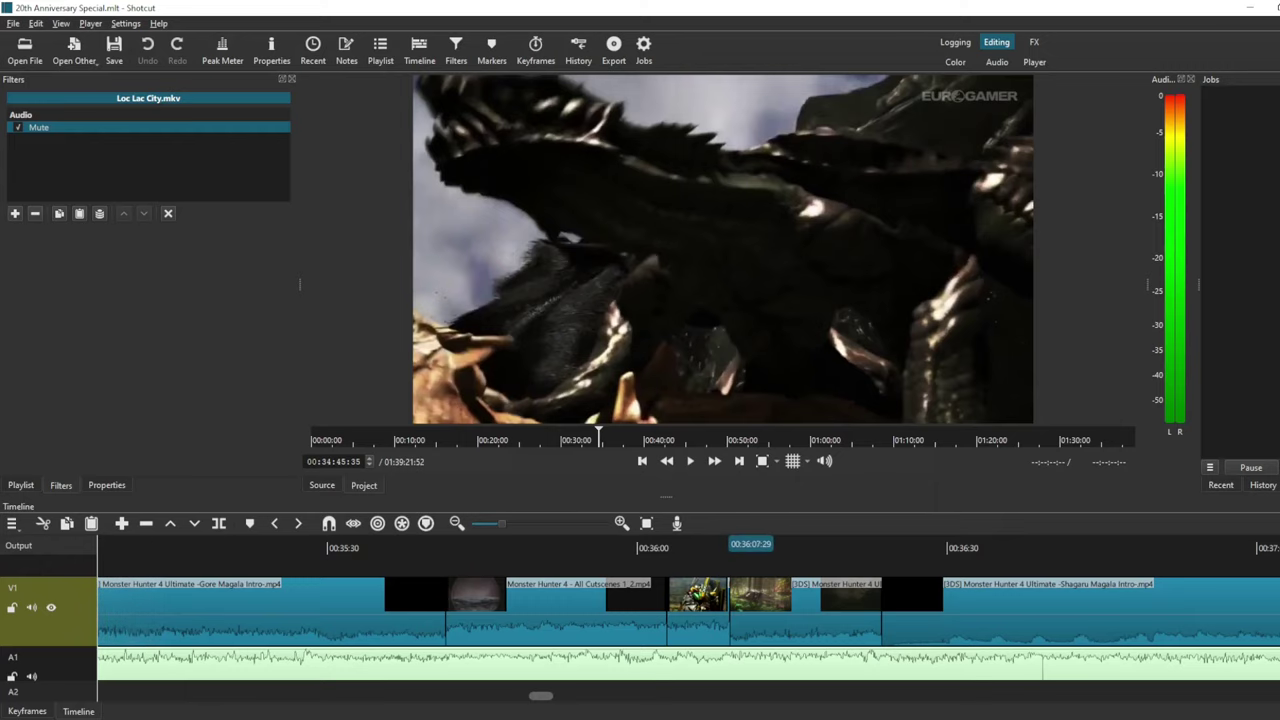
{"action": "left_click", "coordinate": [704, 547]}
{"action": "key", "text": "space"}
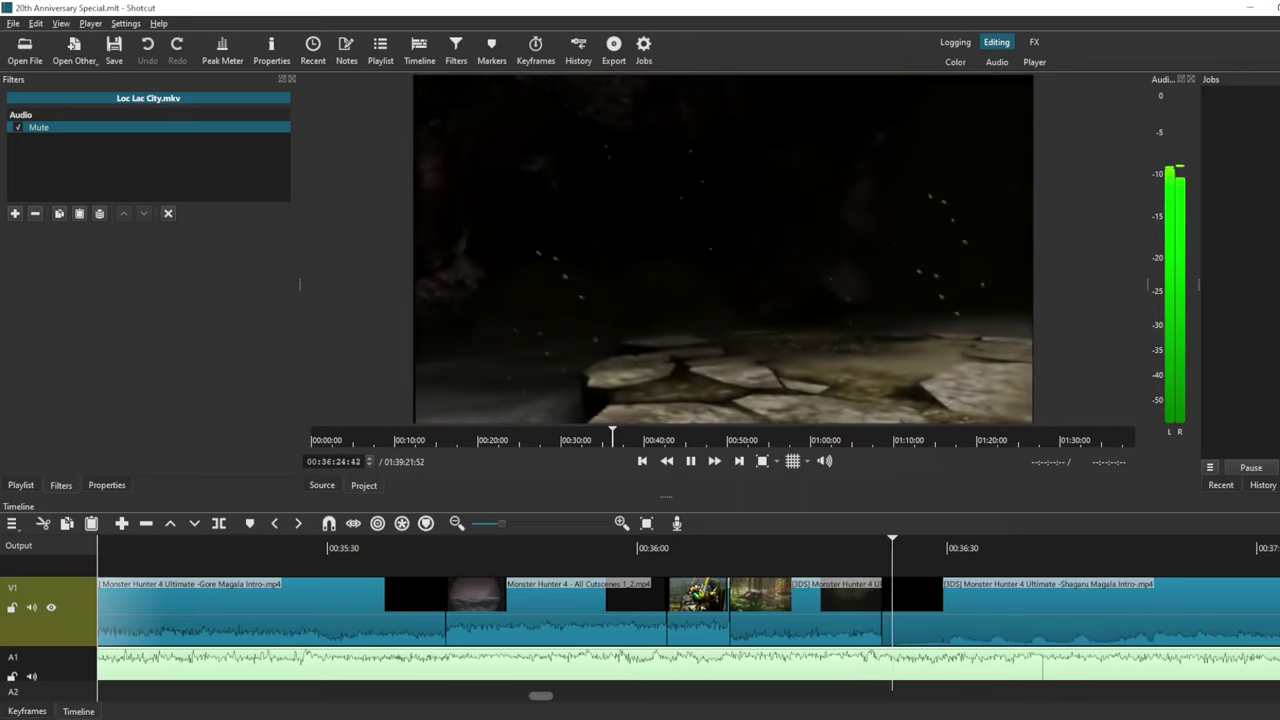
{"action": "key", "text": "space"}
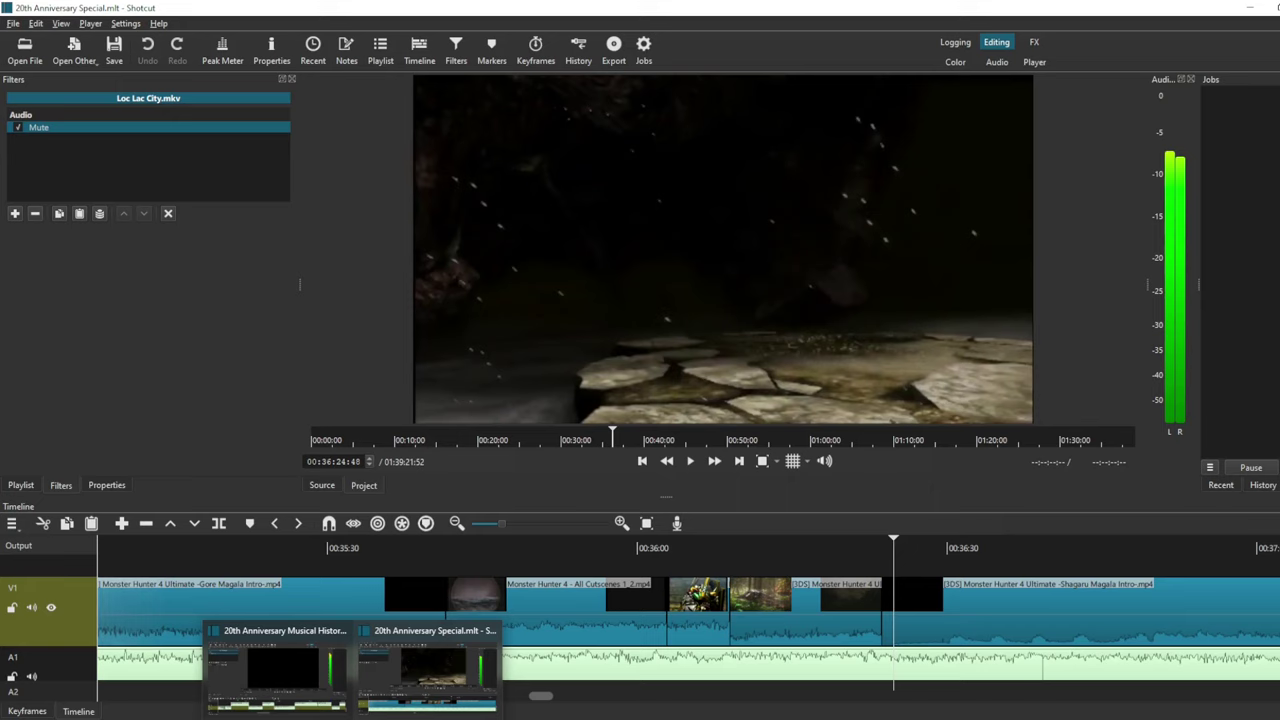
- Switch to the Musical History project and play the transition from the Gore Magala theme into the Shagaru Magala 4 Theme, pausing at 00:36:24:25
{"action": "left_click", "coordinate": [280, 665]}
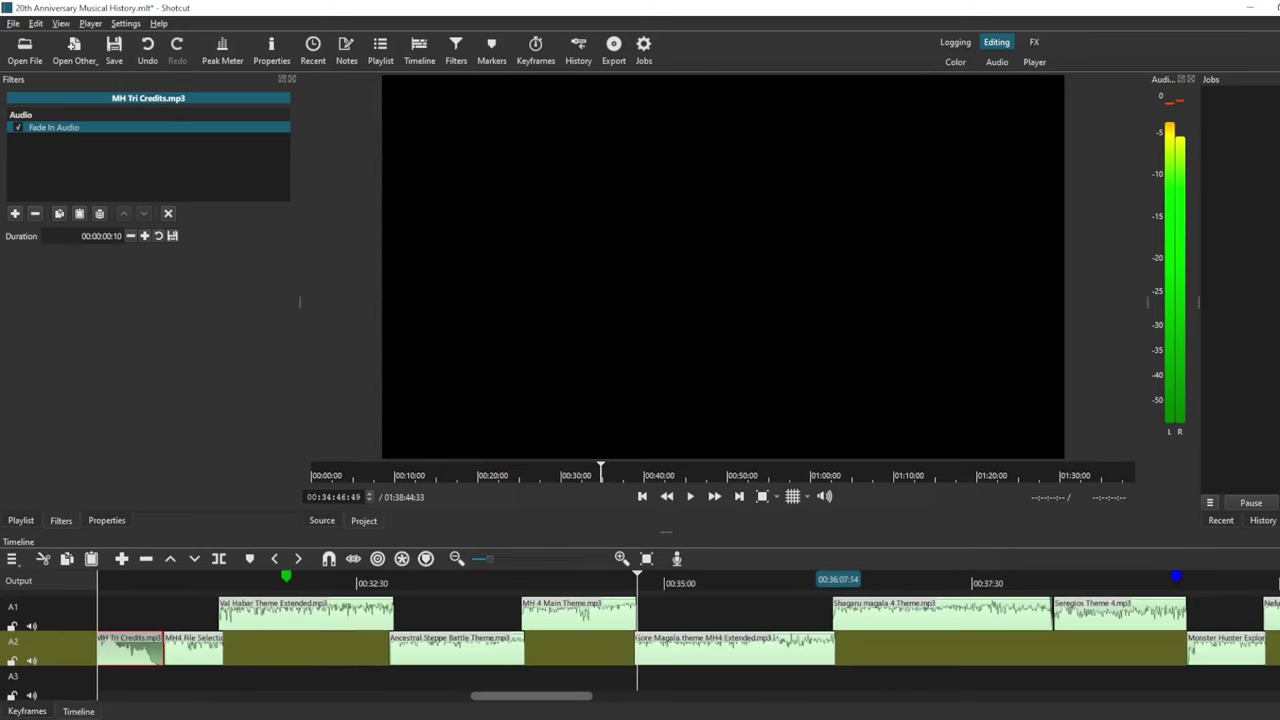
{"action": "left_click", "coordinate": [804, 580]}
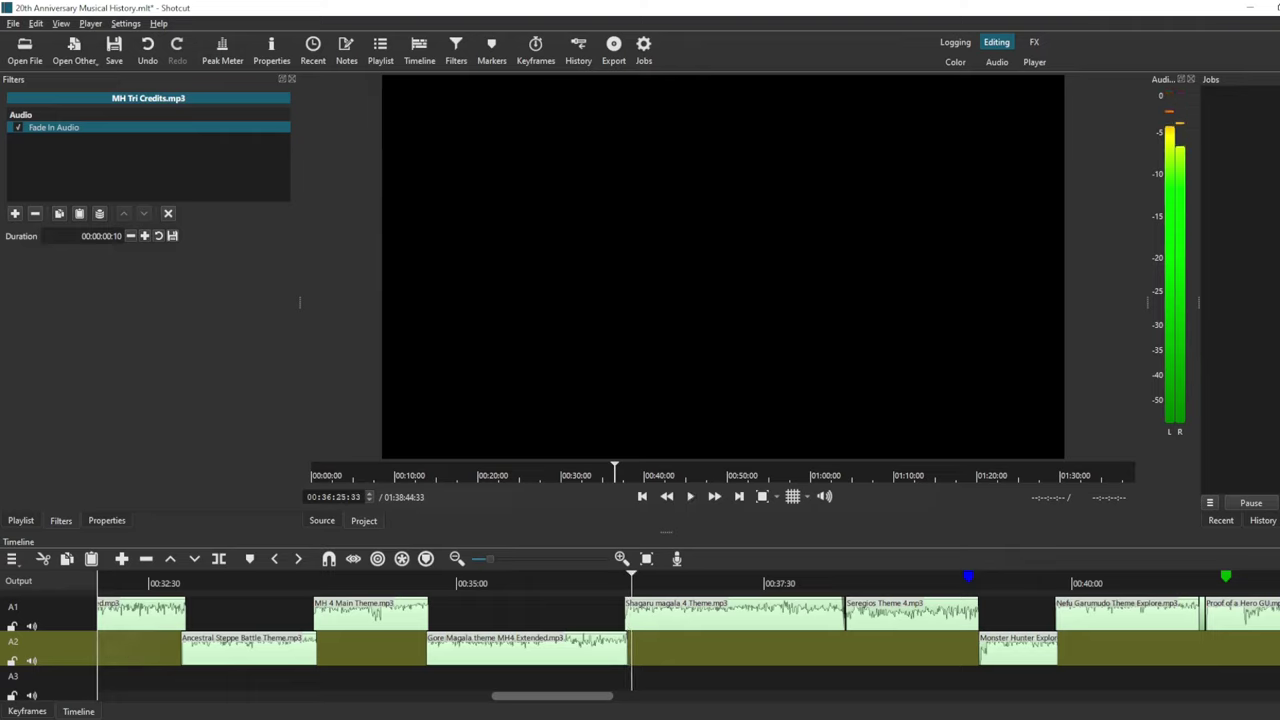
{"action": "left_click", "coordinate": [618, 580]}
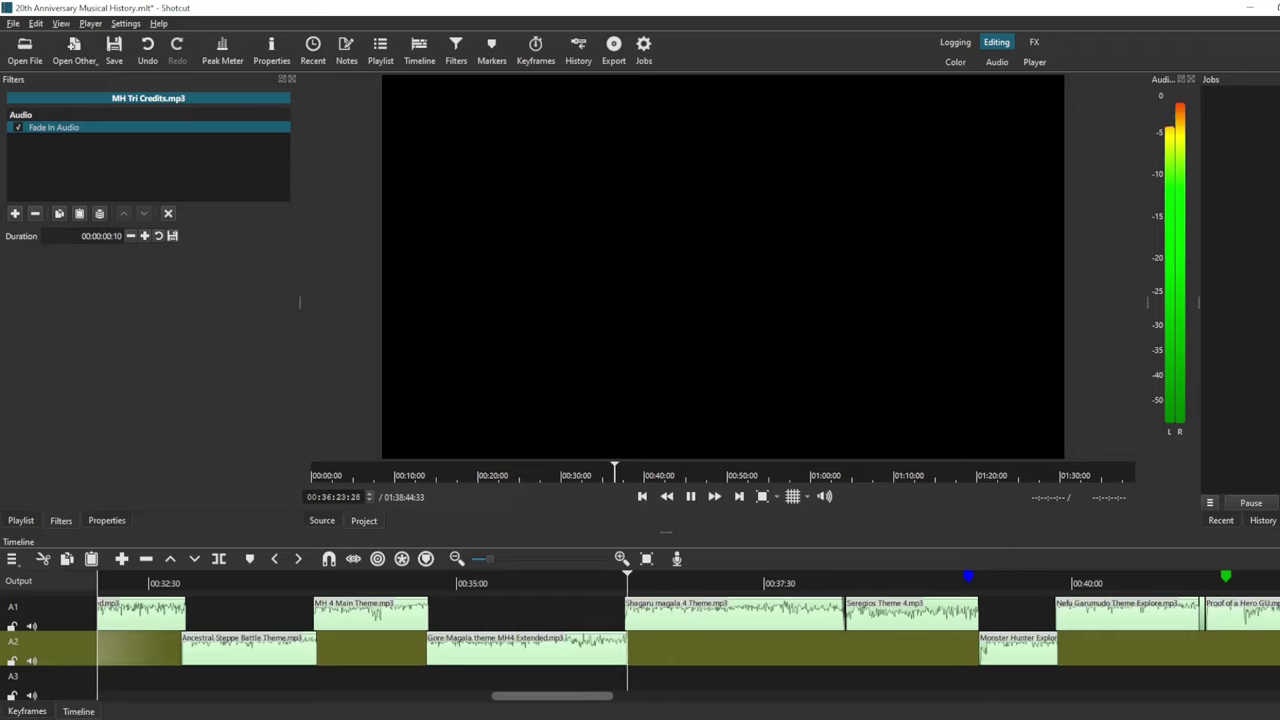
{"action": "key", "text": "space"}
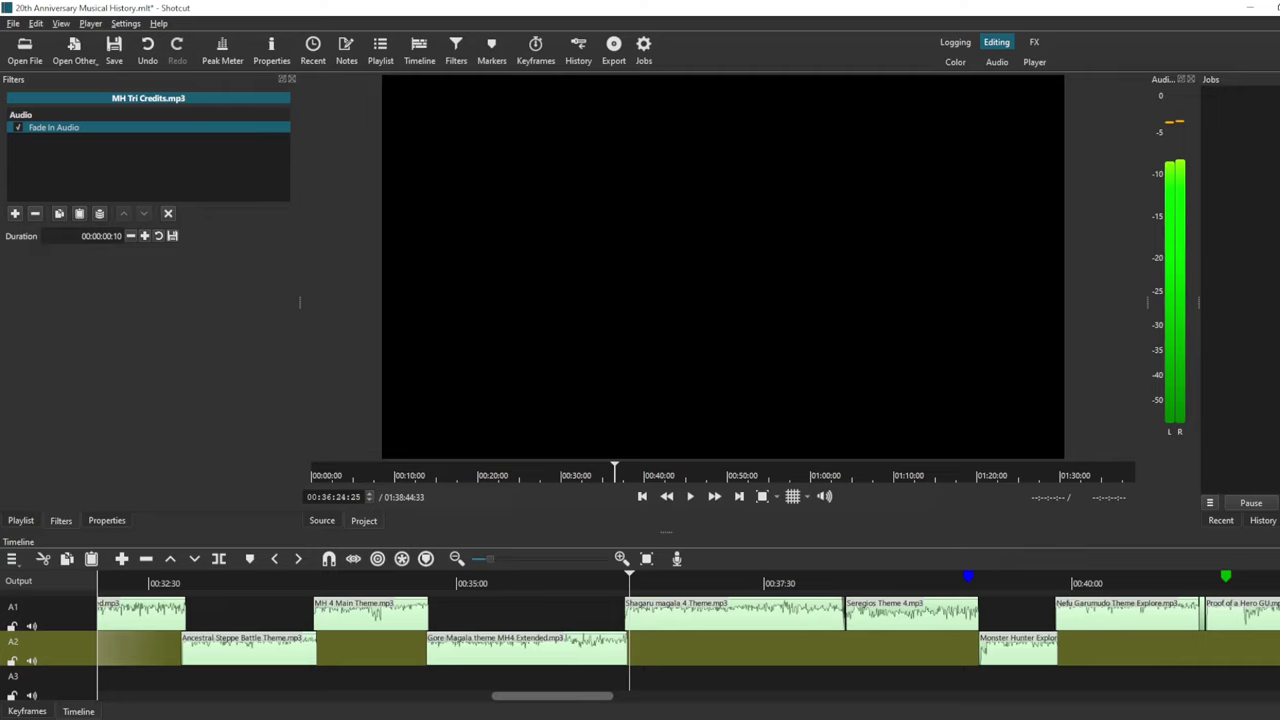
- Return to the special and review the Shagaru Magala Intro clip from about 00:36:28 to 00:37:24:10
{"action": "left_click", "coordinate": [445, 675]}
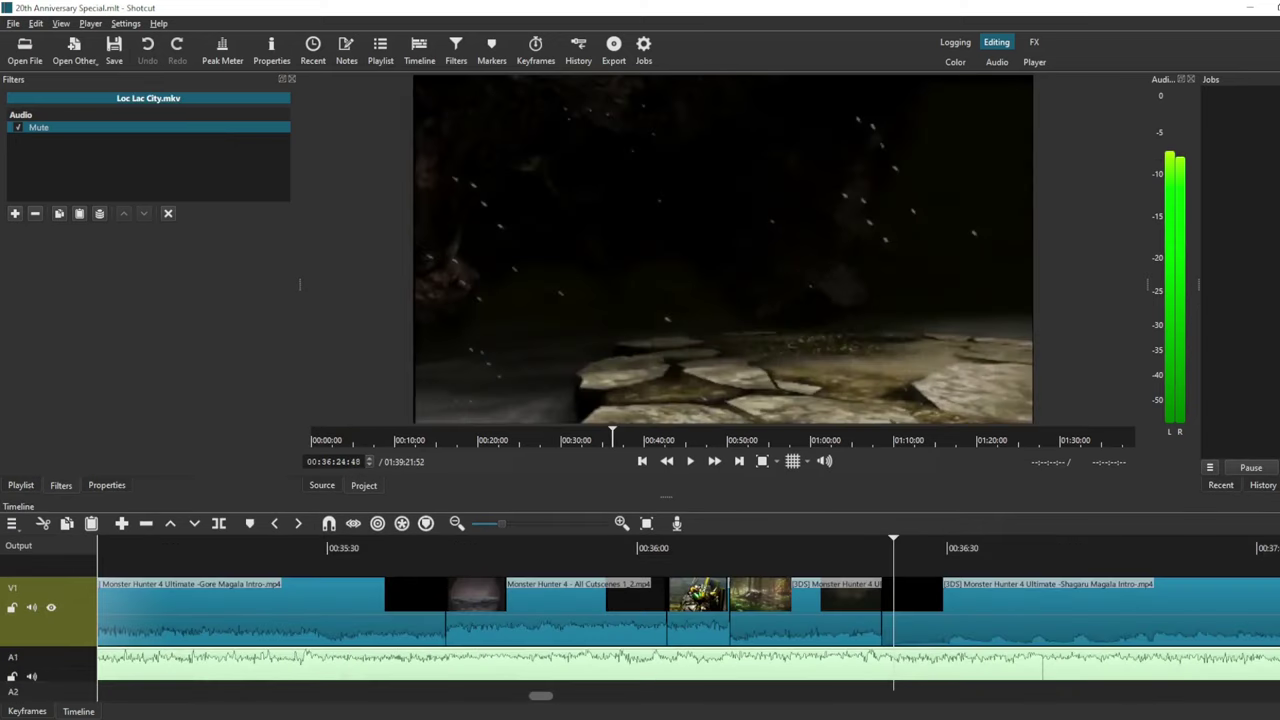
{"action": "scroll", "coordinate": [690, 610], "scroll_direction": "right", "scroll_amount": 3}
{"action": "left_click", "coordinate": [846, 545]}
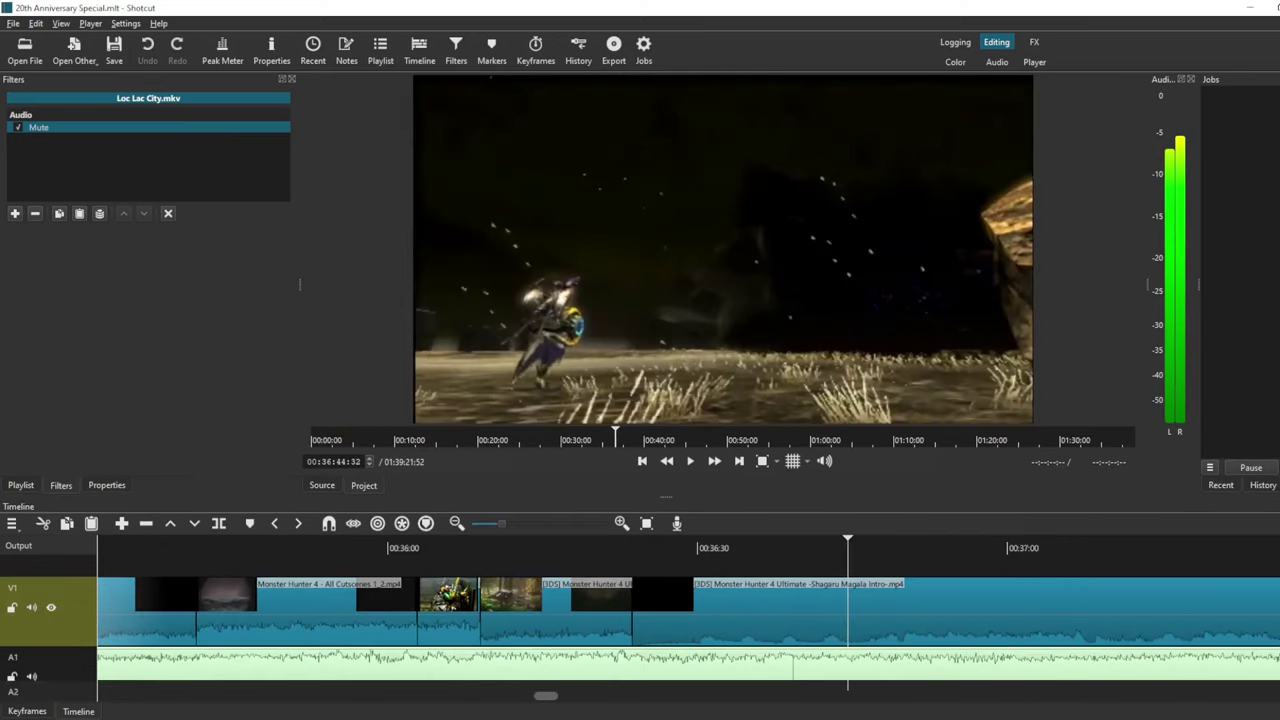
{"action": "left_click", "coordinate": [674, 548]}
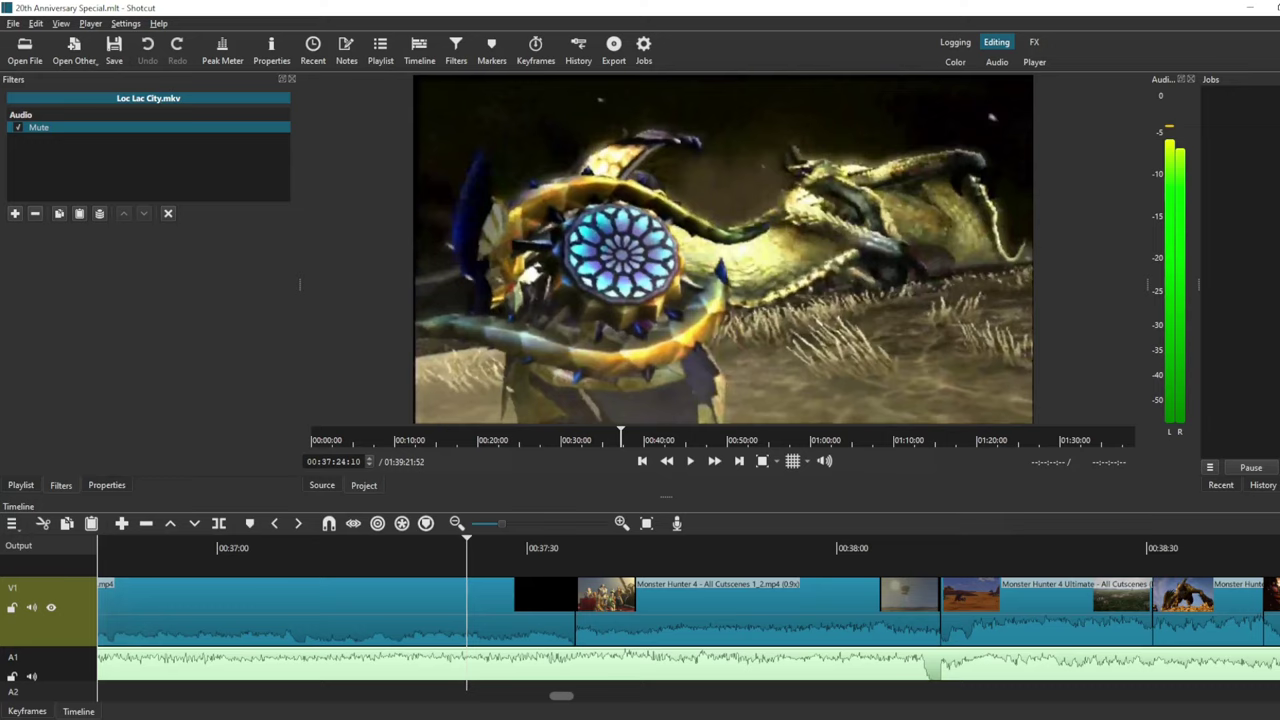
- Play the Monster Hunter 4 All Cutscenes clip from 00:37:43:24 to 00:37:54:31 and look over the clips that follow it
{"action": "left_click", "coordinate": [665, 545]}
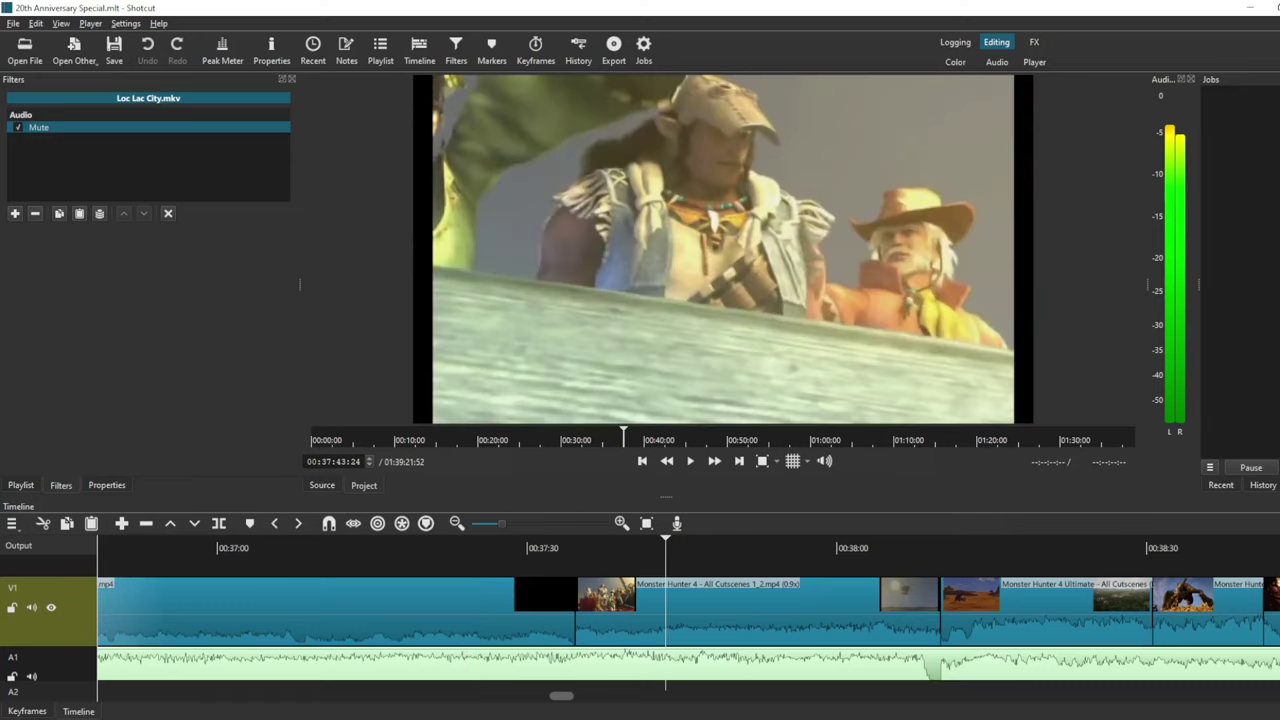
{"action": "key", "text": "space"}
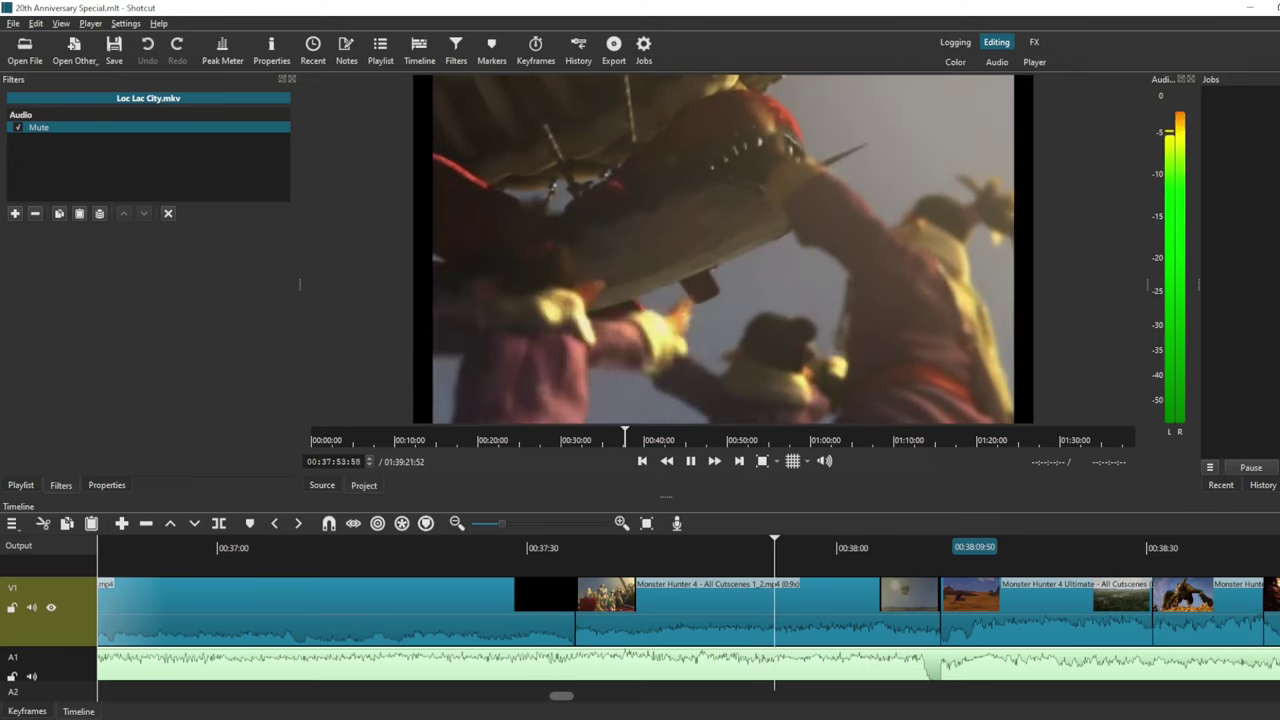
{"action": "key", "text": "space"}
{"action": "scroll", "coordinate": [689, 610], "scroll_direction": "right", "scroll_amount": 3}
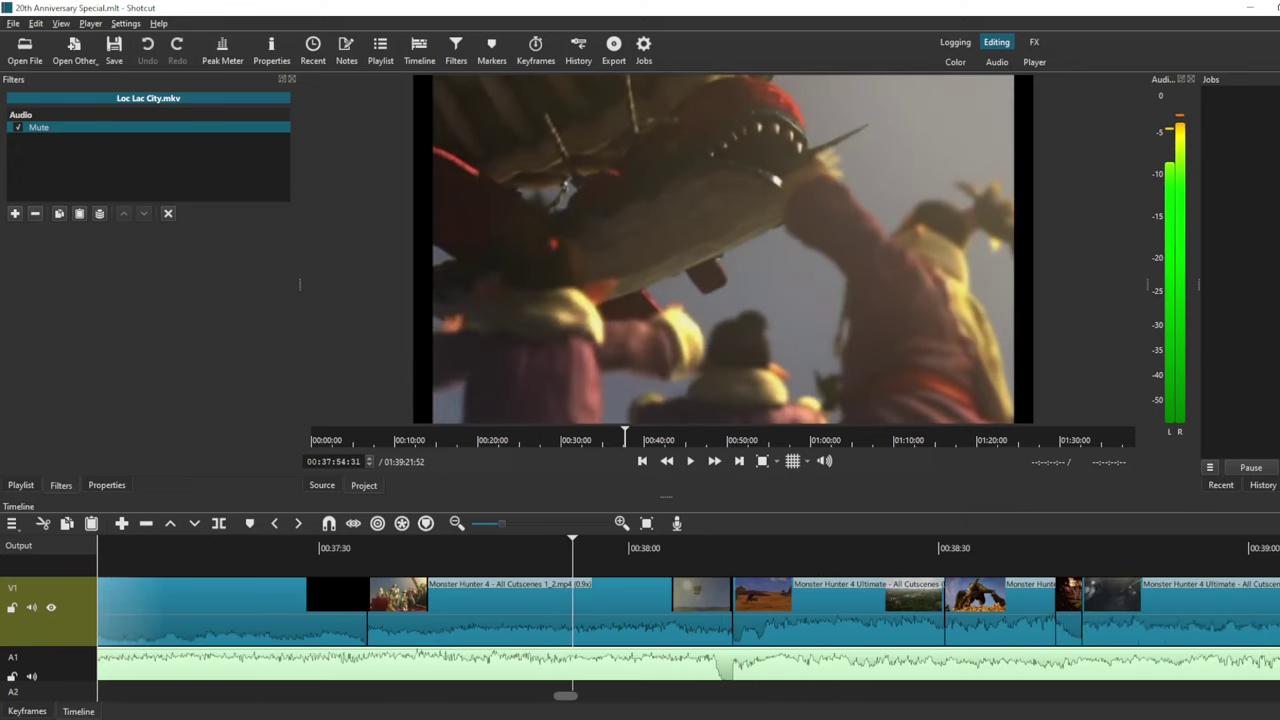
{"action": "scroll", "coordinate": [742, 610], "scroll_direction": "down", "scroll_amount": 1}
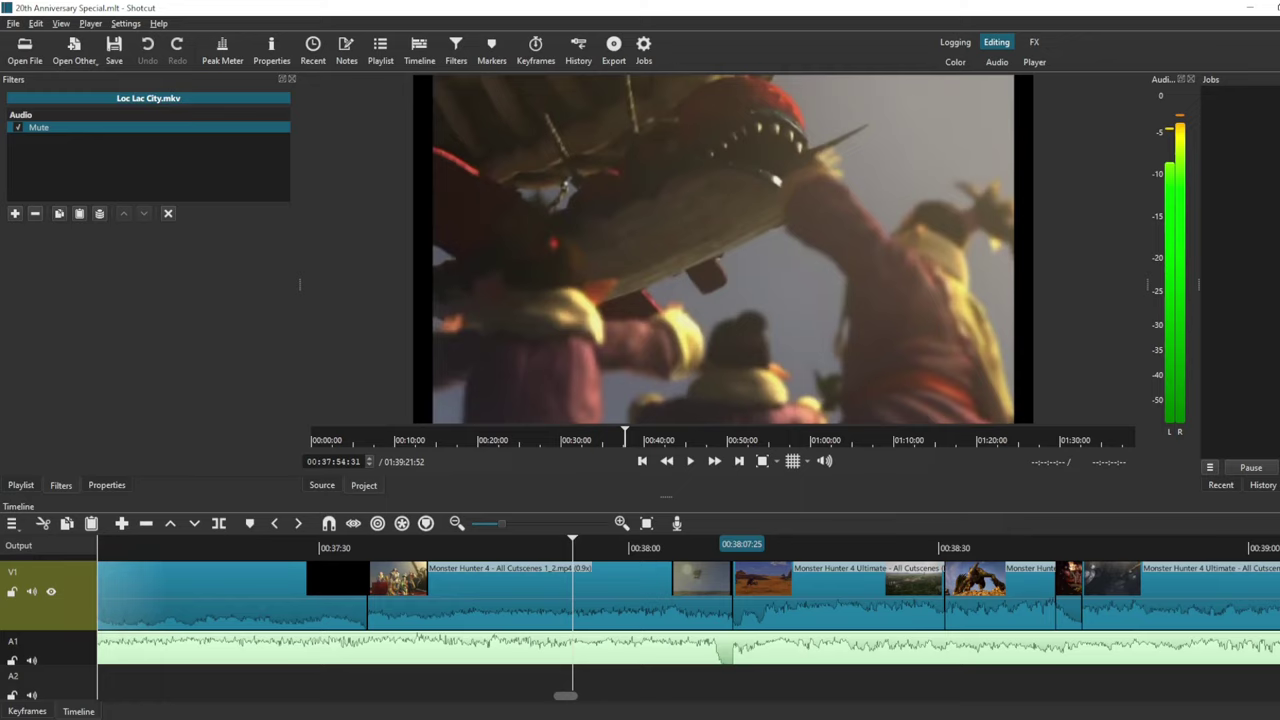
- Play the special from about 00:38:07 to 00:38:31:32, and select the Seregios Theme 4 clip in the Musical History project
{"action": "left_click", "coordinate": [705, 548]}
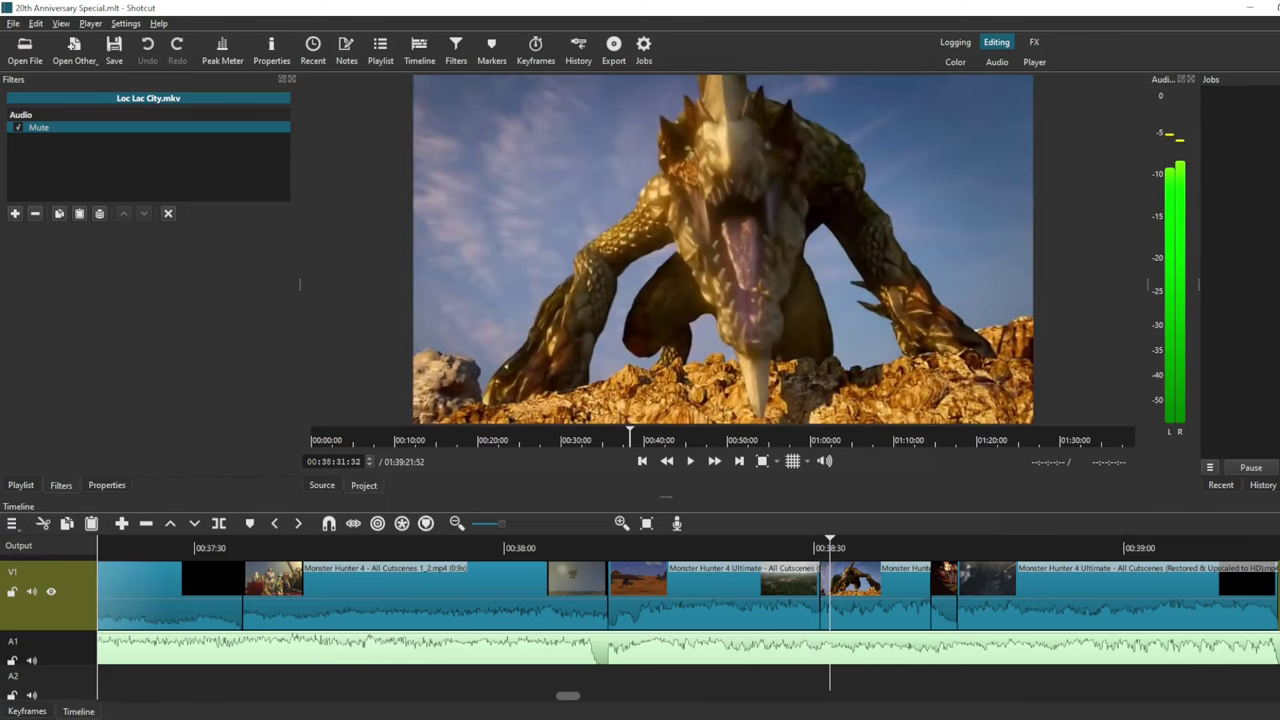
{"action": "mouse_move", "coordinate": [318, 719]}
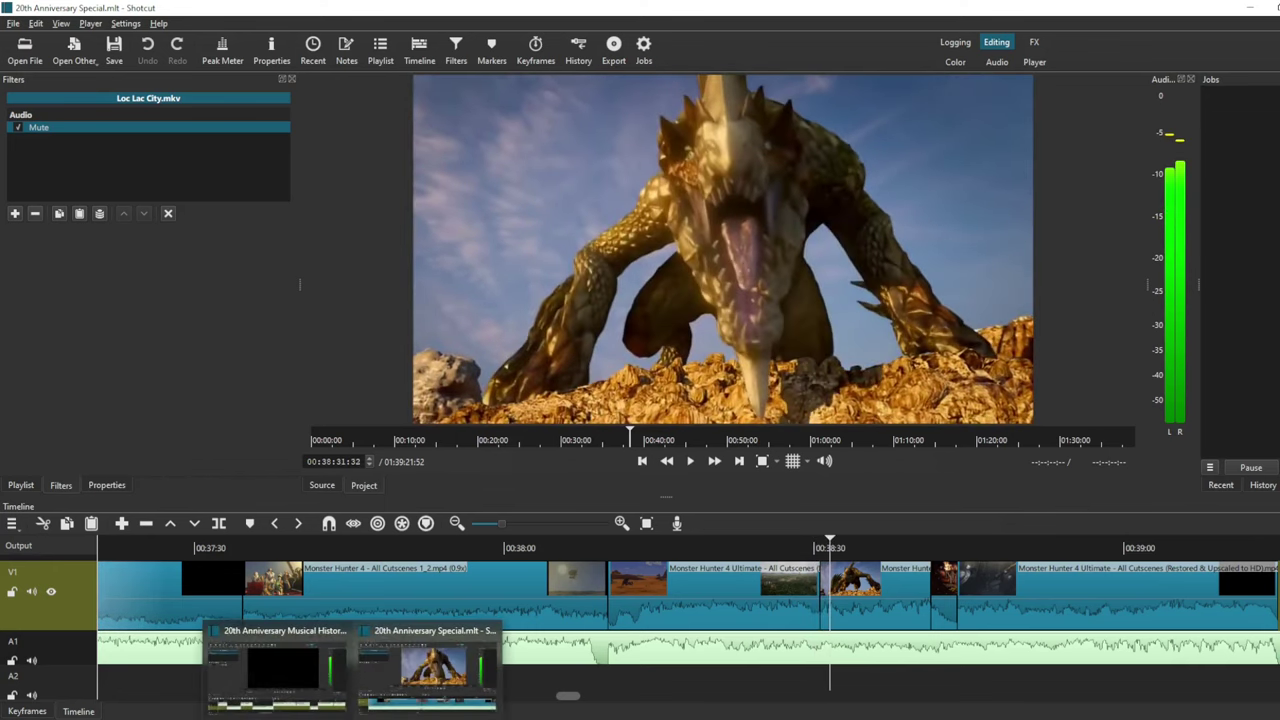
{"action": "left_click", "coordinate": [277, 670]}
{"action": "scroll", "coordinate": [570, 600], "scroll_direction": "right", "scroll_amount": 3}
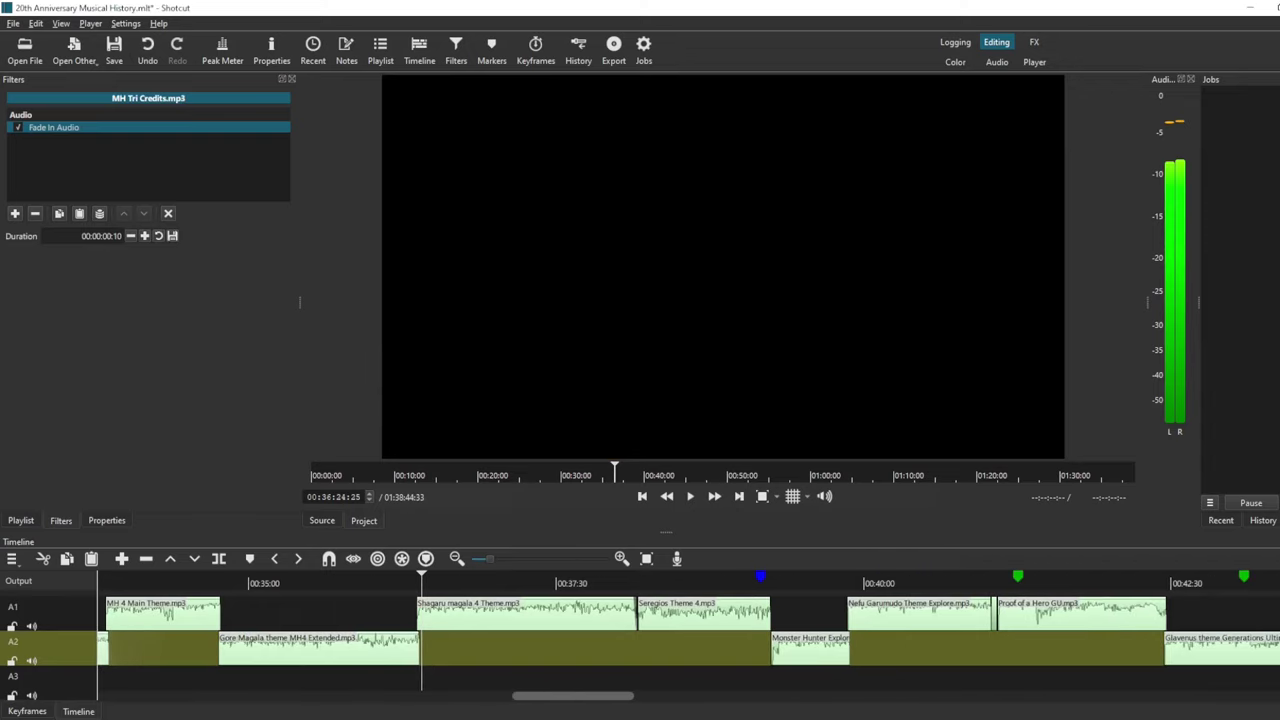
{"action": "left_click", "coordinate": [703, 615]}
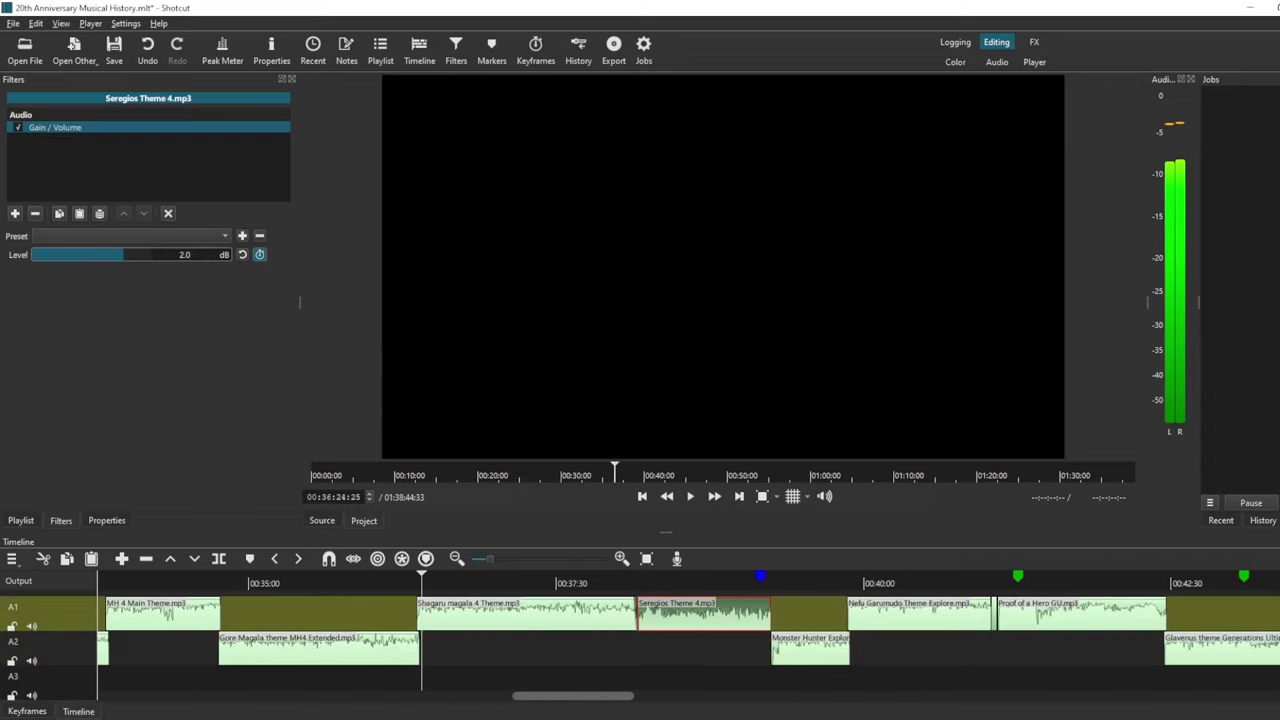
- Return to the special and review the Monster Hunter 4G title reveal at 00:38:42:36 and 00:38:40:39
{"action": "key", "text": "alt+Tab"}
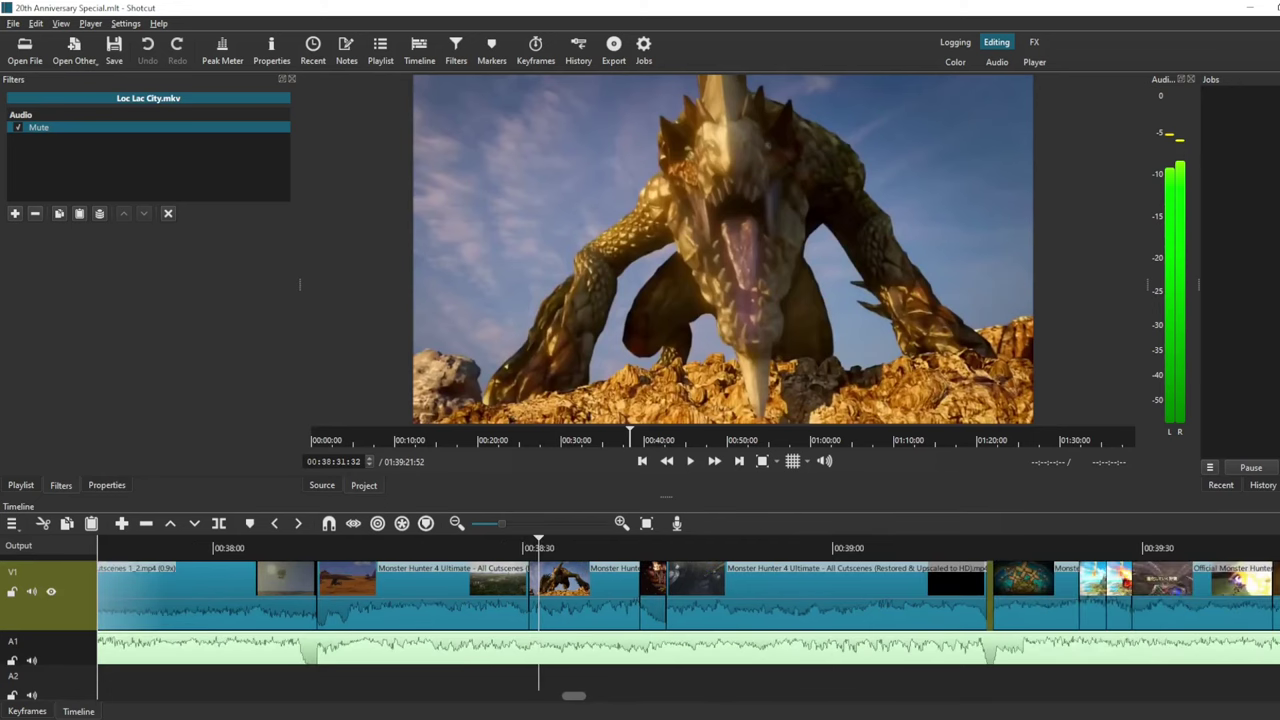
{"action": "left_click", "coordinate": [653, 548]}
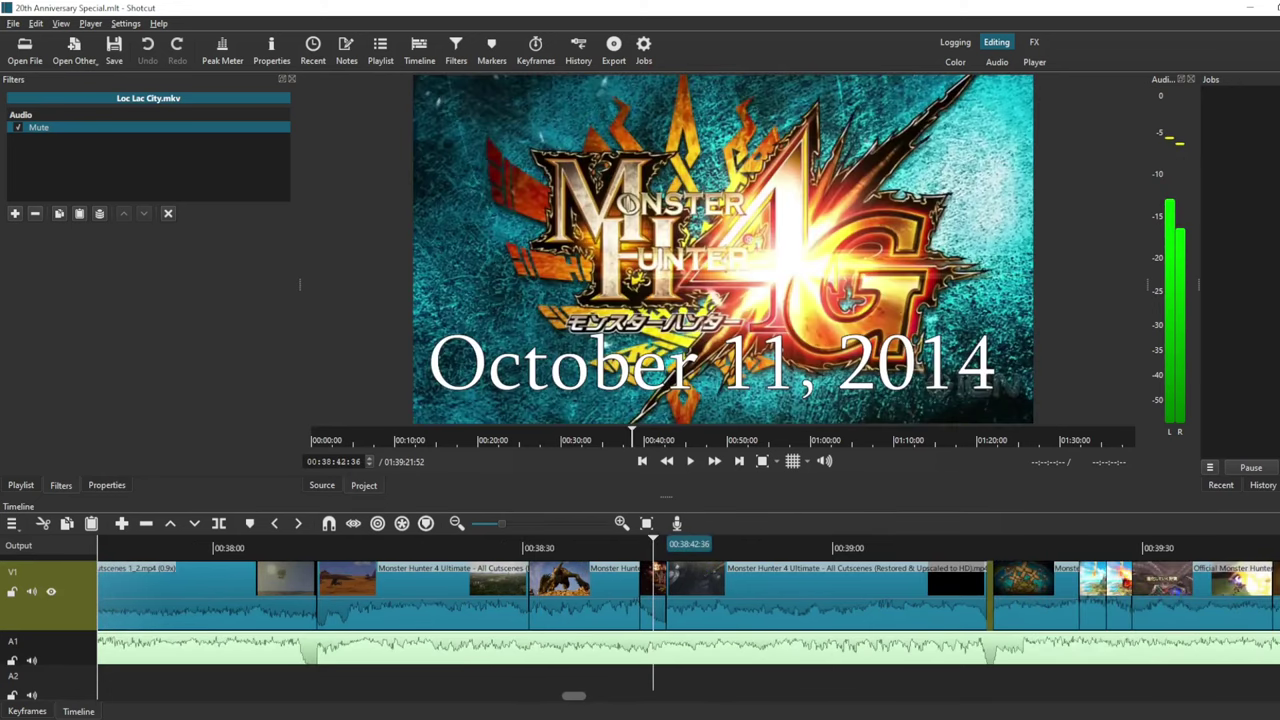
{"action": "mouse_move", "coordinate": [653, 548]}
{"action": "left_mouse_down"}
{"action": "mouse_move", "coordinate": [600, 548]}
{"action": "mouse_move", "coordinate": [633, 548]}
{"action": "left_mouse_up"}
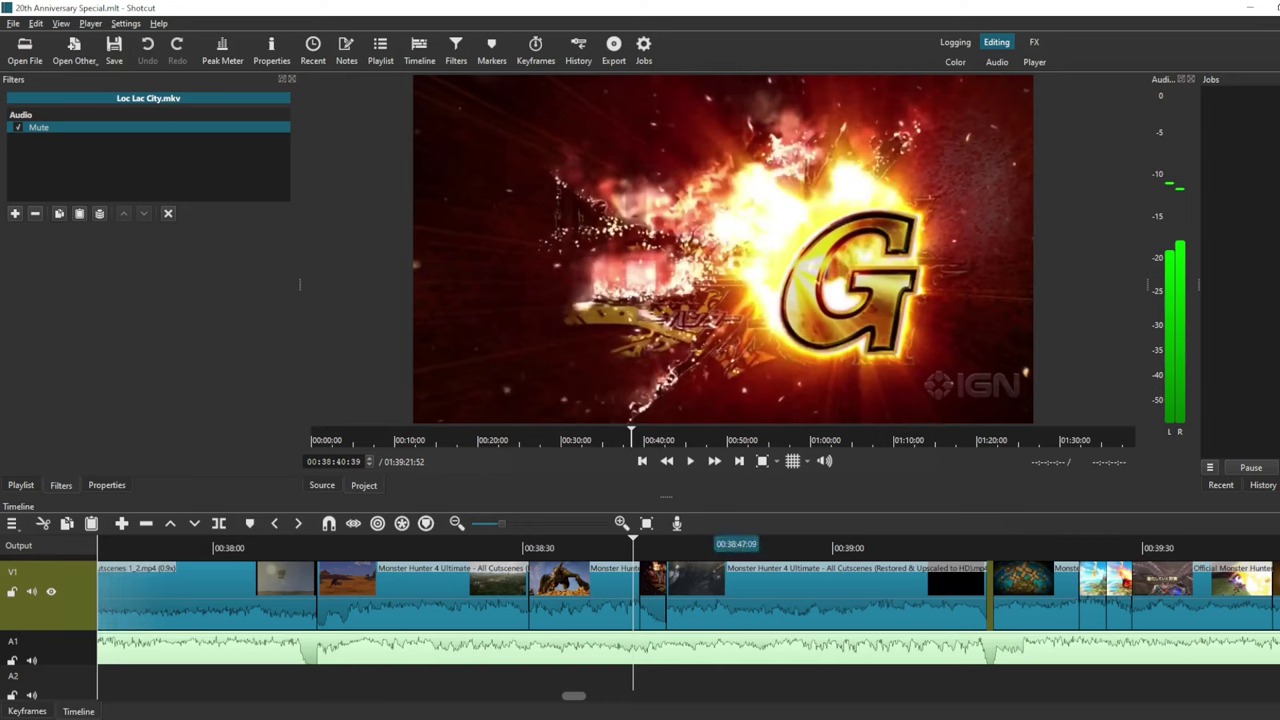
- Look over the following clips, check the Musical History project, and review the special's Monster Hunter Explore launch PV at 00:40:28:58 and 00:40:25:53
{"action": "scroll", "coordinate": [700, 600], "scroll_direction": "right", "scroll_amount": 3}
{"action": "scroll", "coordinate": [688, 600], "scroll_direction": "right", "scroll_amount": 3}
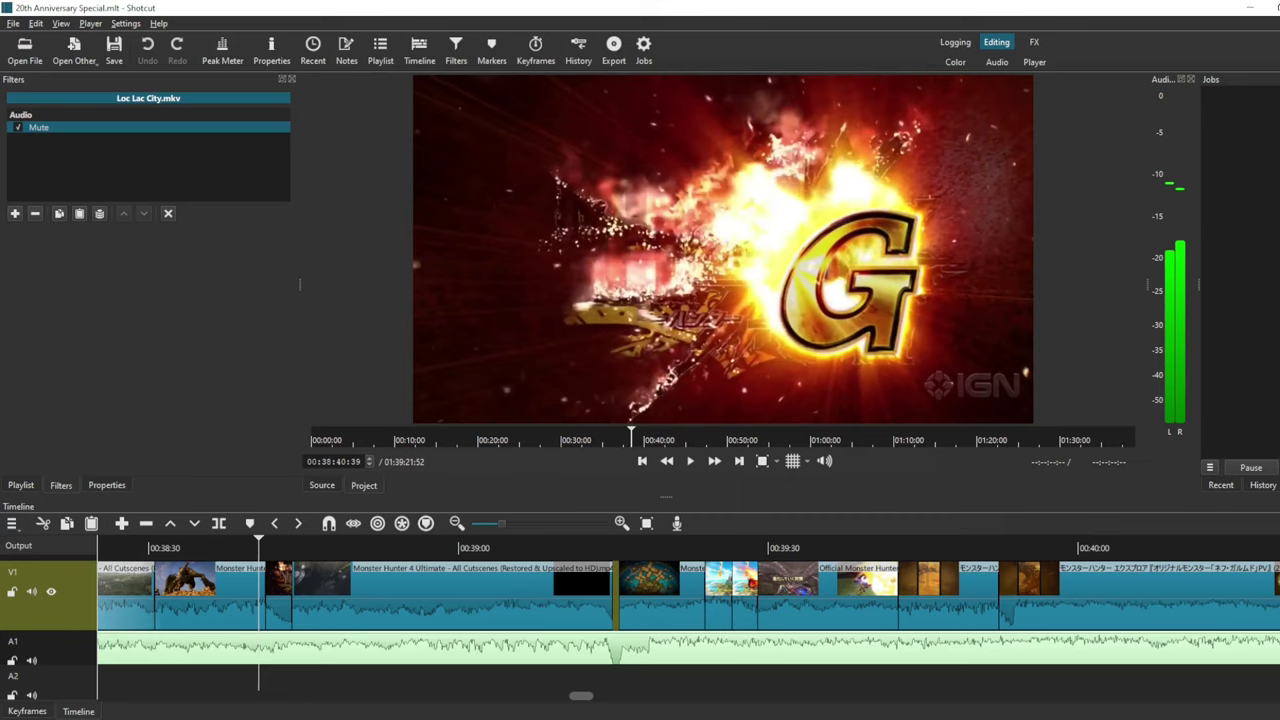
{"action": "mouse_move", "coordinate": [350, 718]}
{"action": "left_click", "coordinate": [276, 668]}
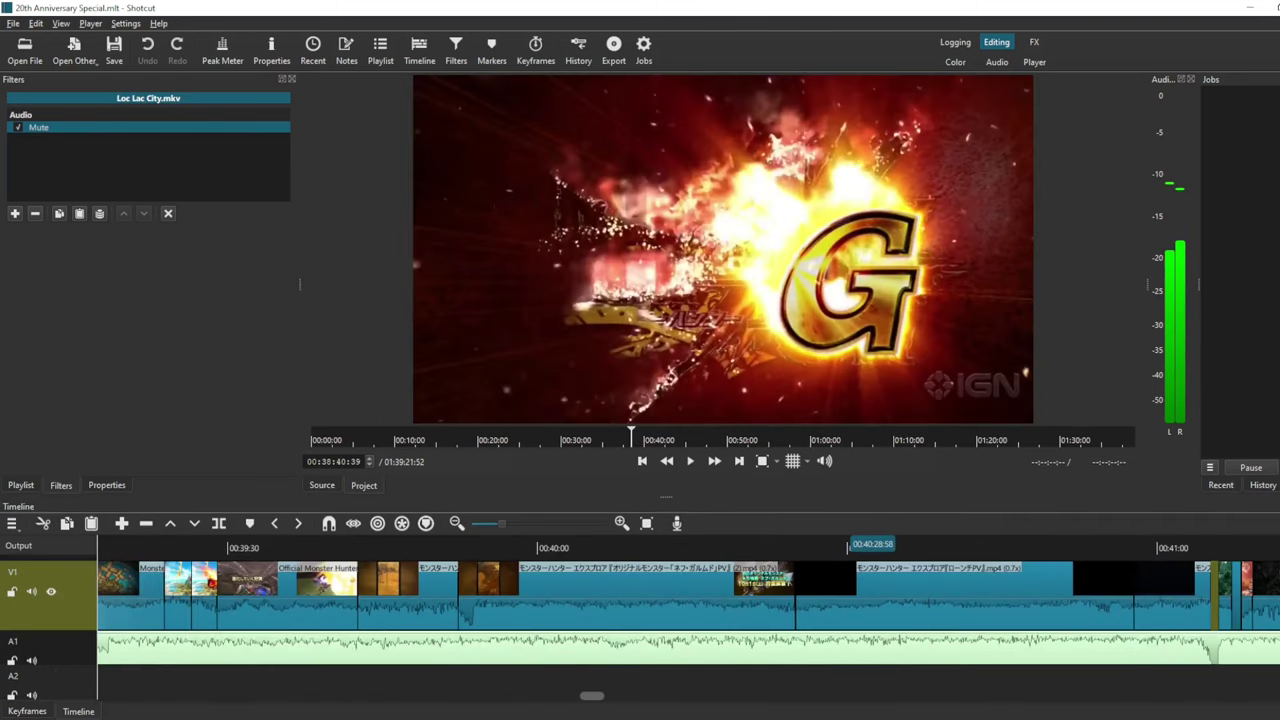
{"action": "left_click", "coordinate": [837, 547]}
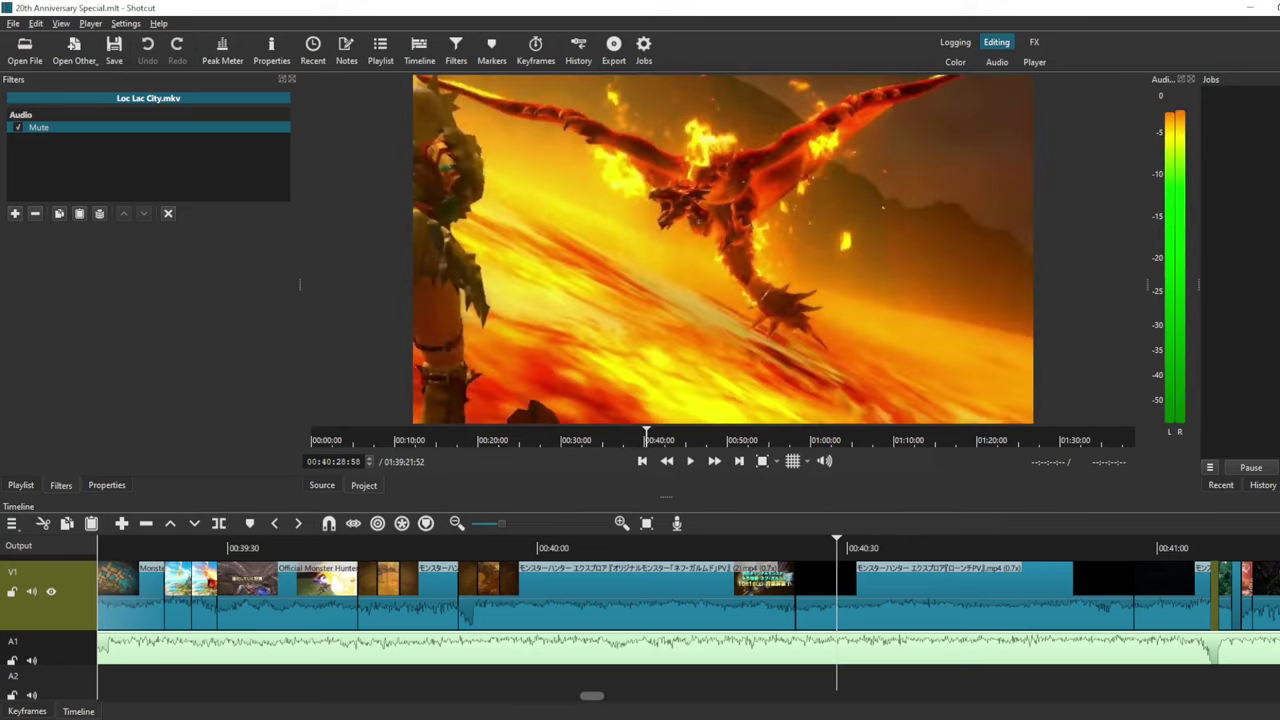
{"action": "left_click", "coordinate": [805, 547]}
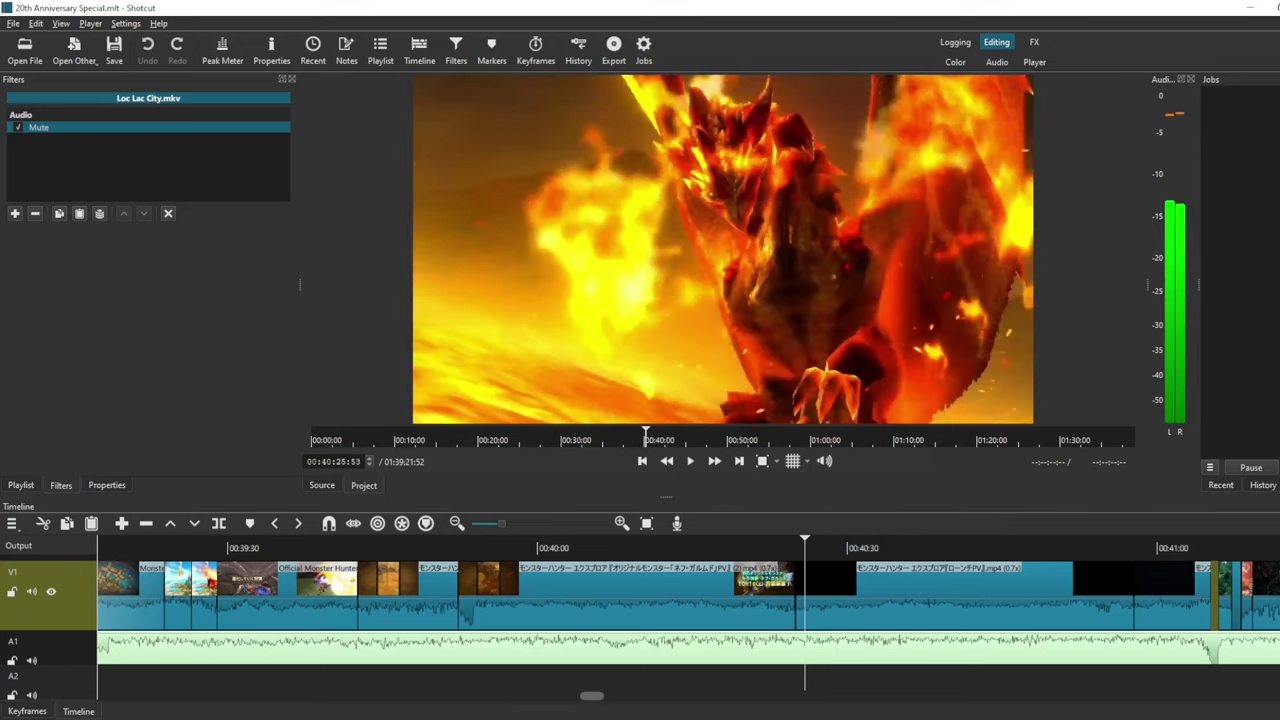